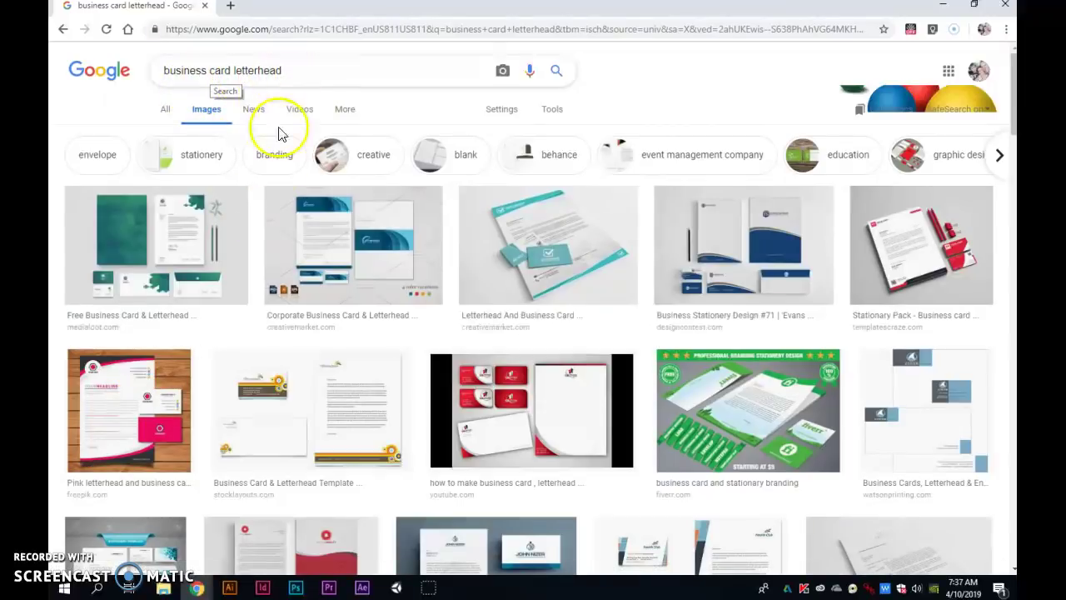
# Step: Preview the blue-and-white stationery example in Google Images, then switch to InDesign
pyautogui.click(757, 265)
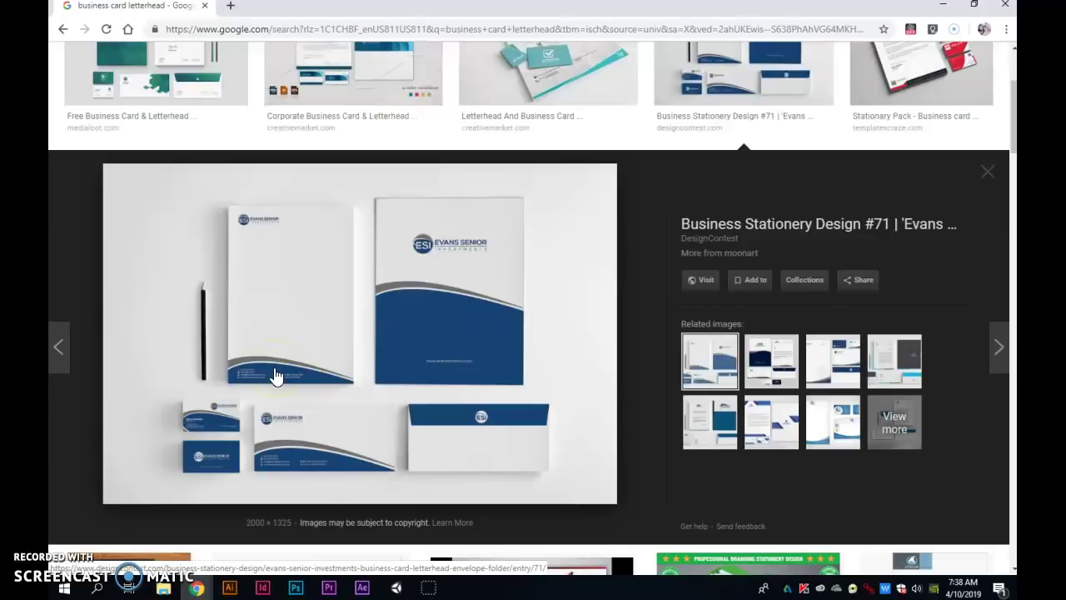
pyautogui.click(262, 588)
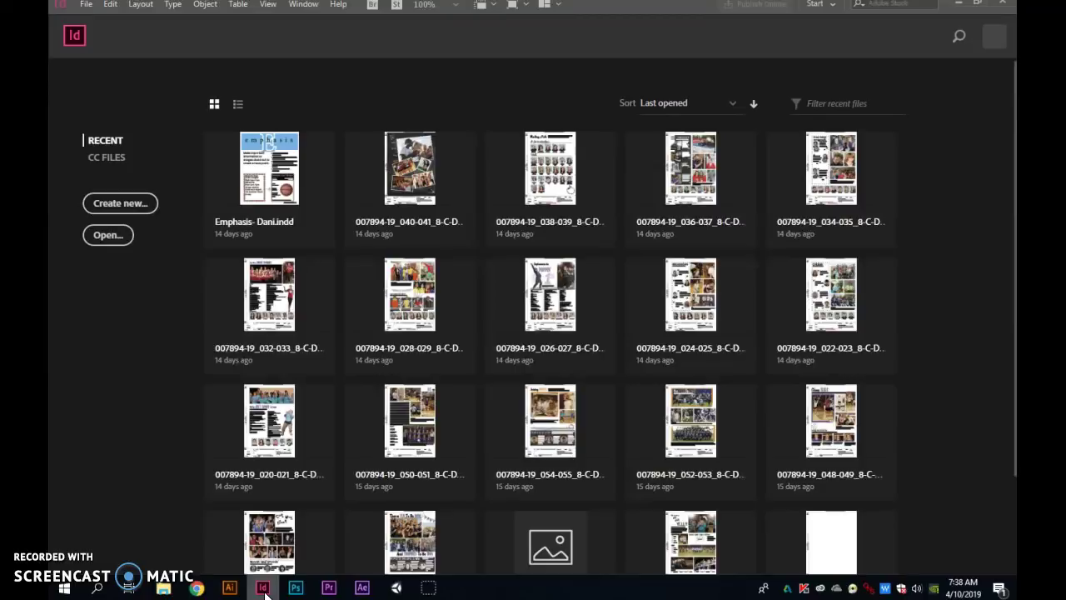
# Step: Set both horizontal and vertical ruler units to inches in Units & Increments preferences
pyautogui.click(111, 6)
pyautogui.moveTo(142, 528)
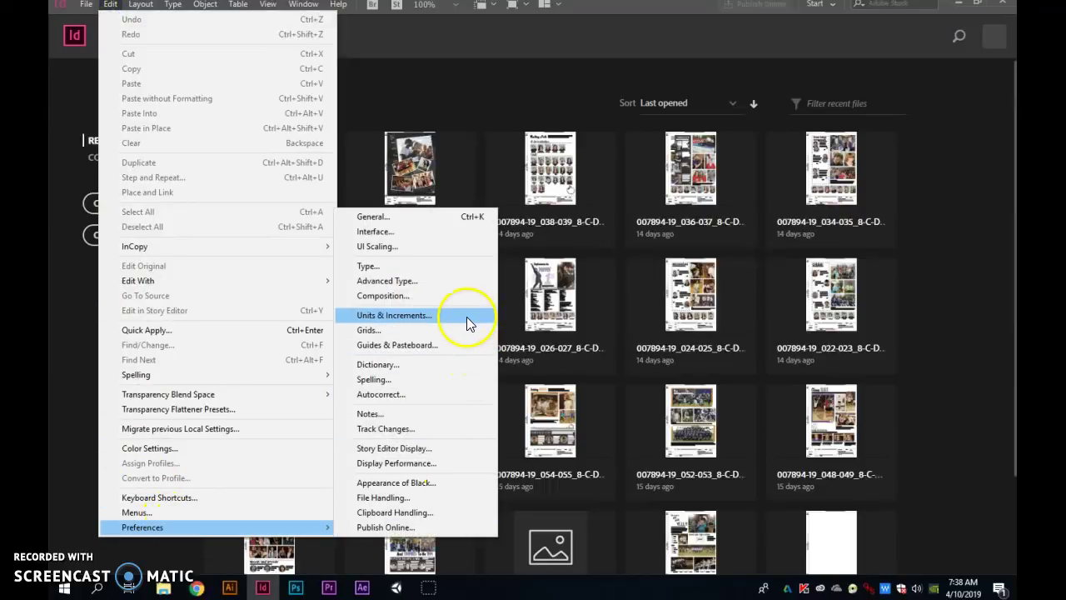
pyautogui.click(467, 317)
pyautogui.click(647, 131)
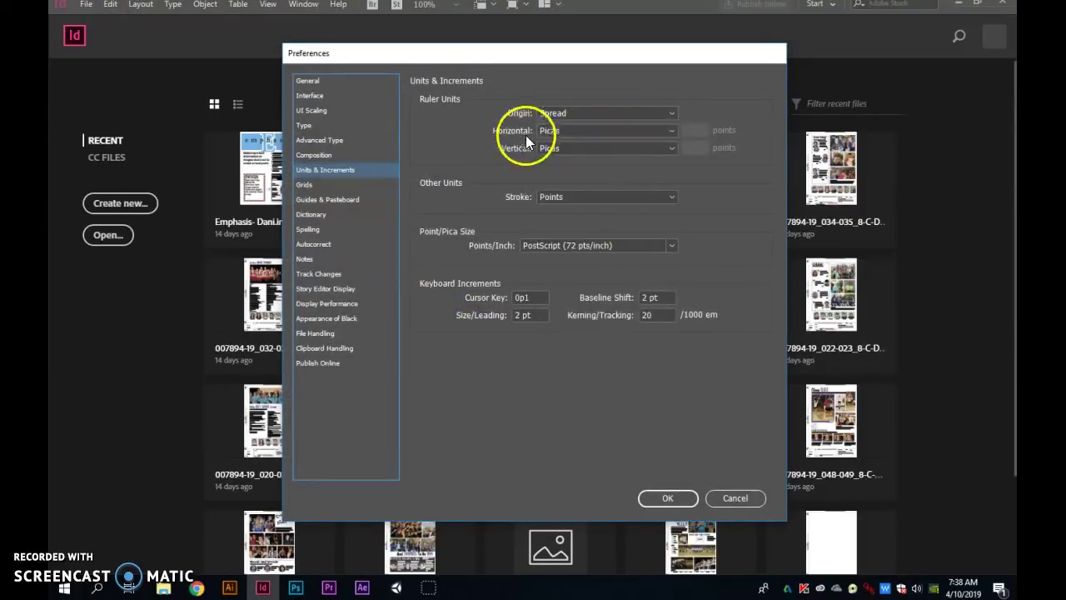
pyautogui.click(672, 134)
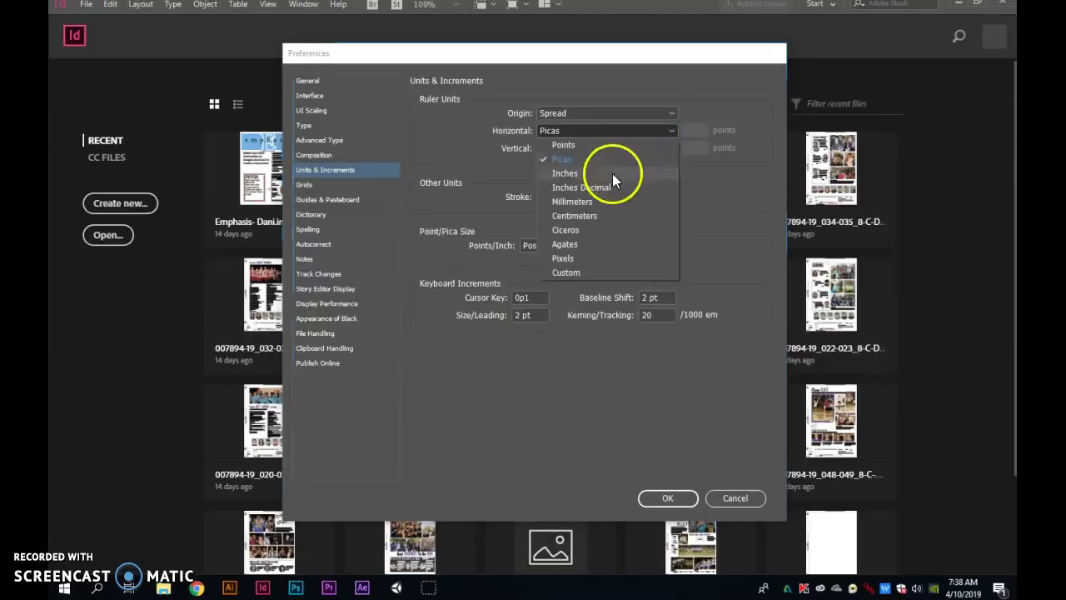
pyautogui.click(612, 173)
pyautogui.click(673, 149)
pyautogui.click(617, 190)
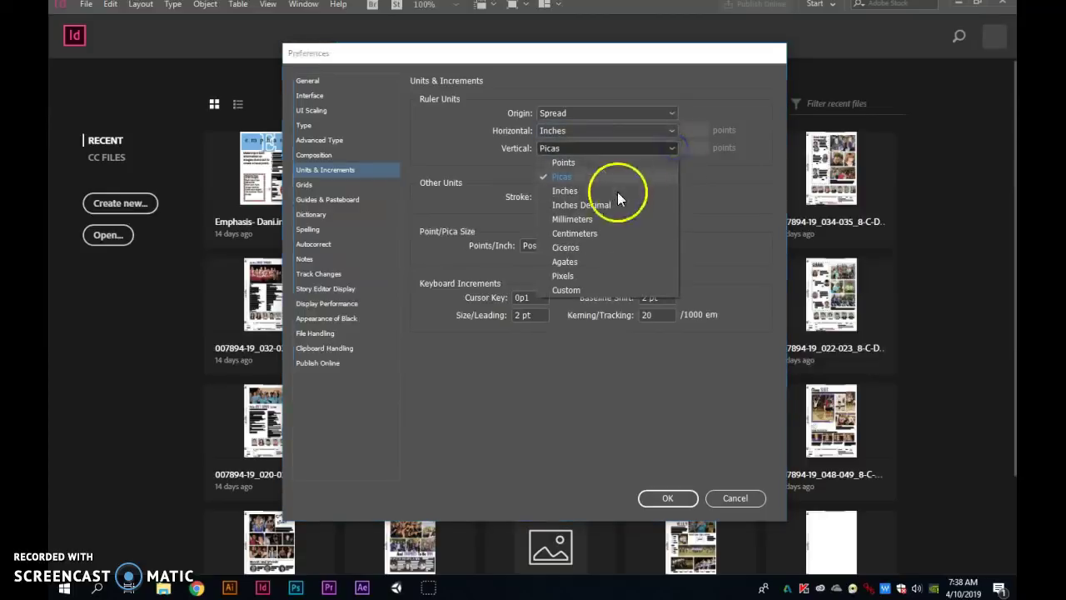
pyautogui.click(663, 499)
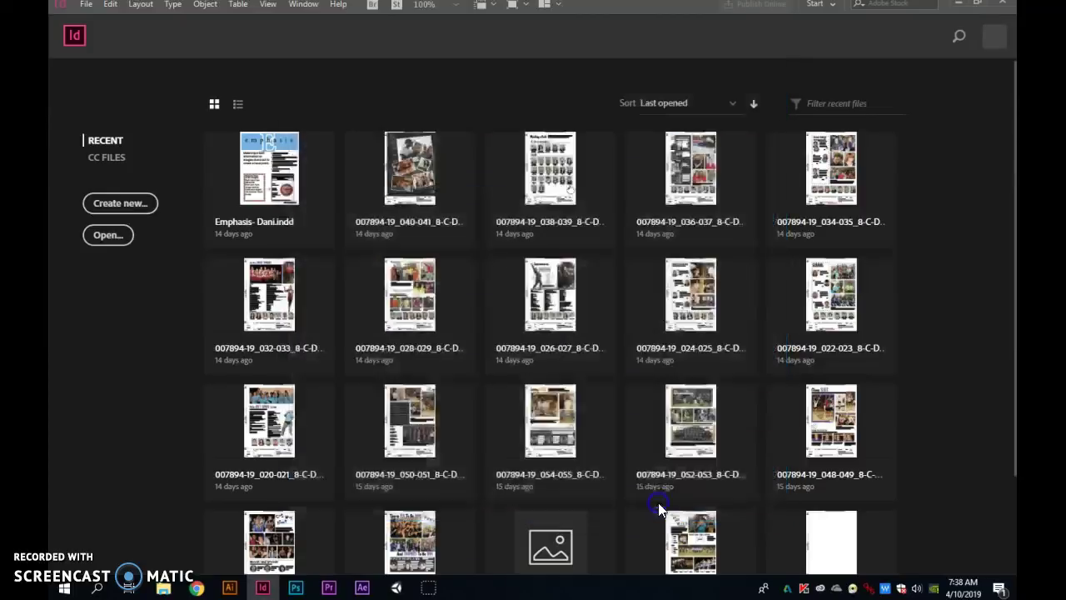
# Step: Create a new 3.5 × 2 in document from the US Business Card print preset
pyautogui.click(127, 203)
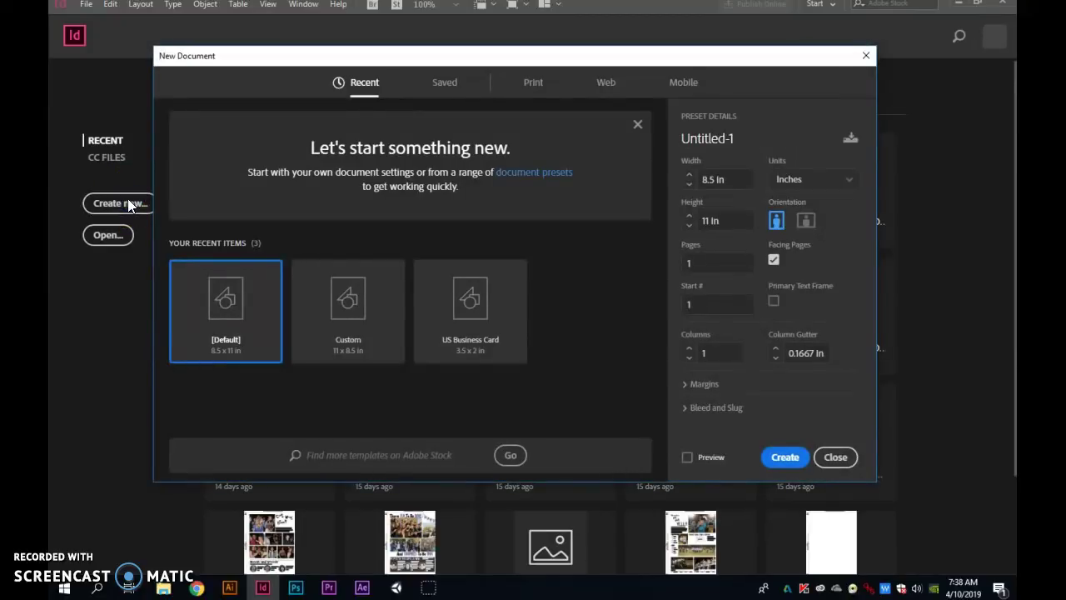
pyautogui.click(534, 87)
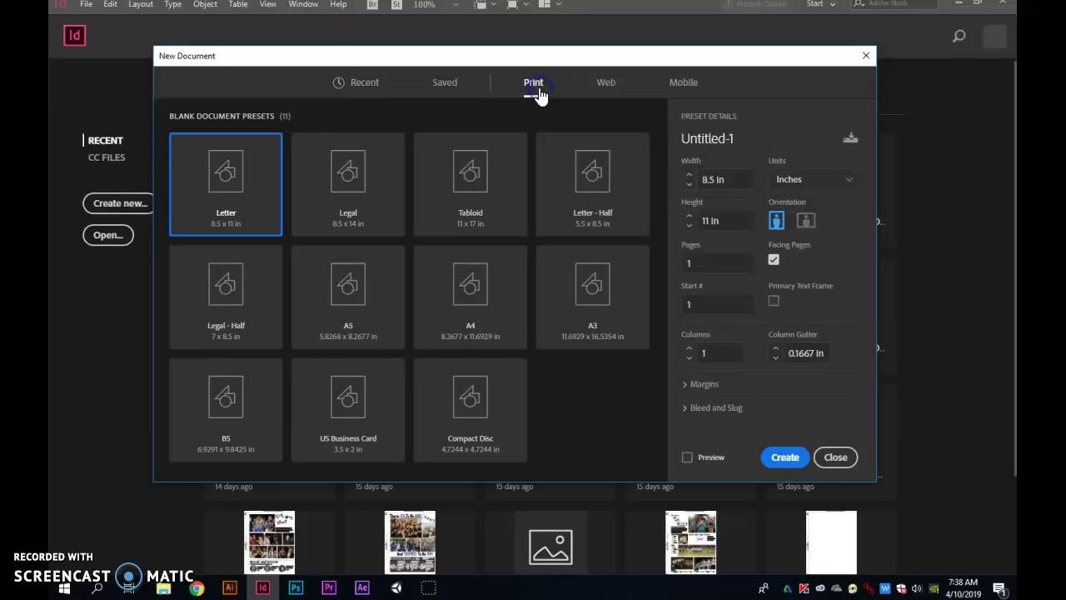
pyautogui.click(350, 417)
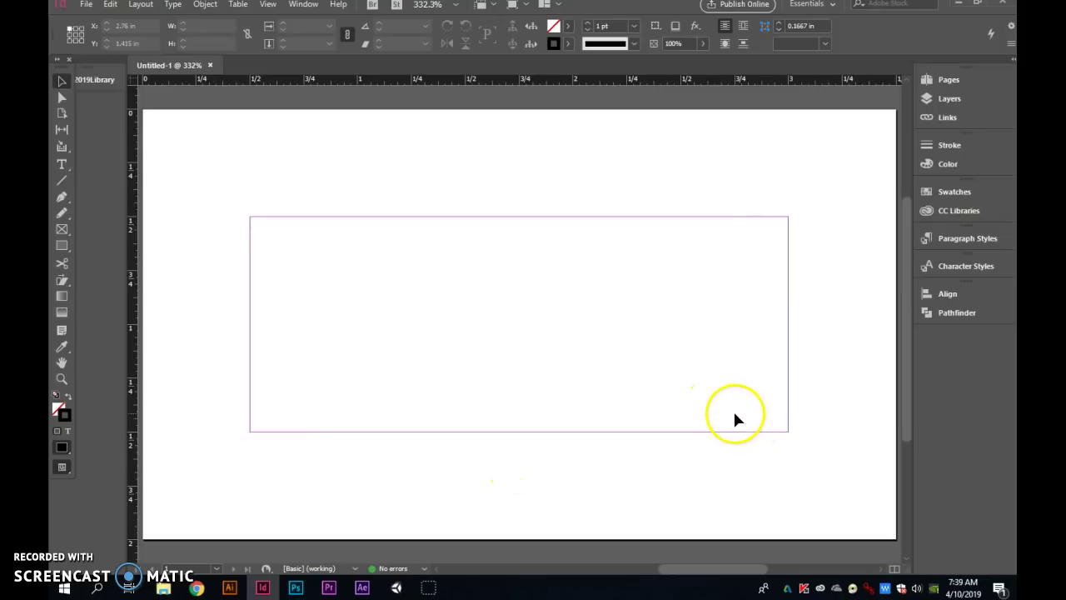
# Step: Set all page margins to 0 in and add a vertical guide about 0.46 in from the left
pyautogui.click(142, 5)
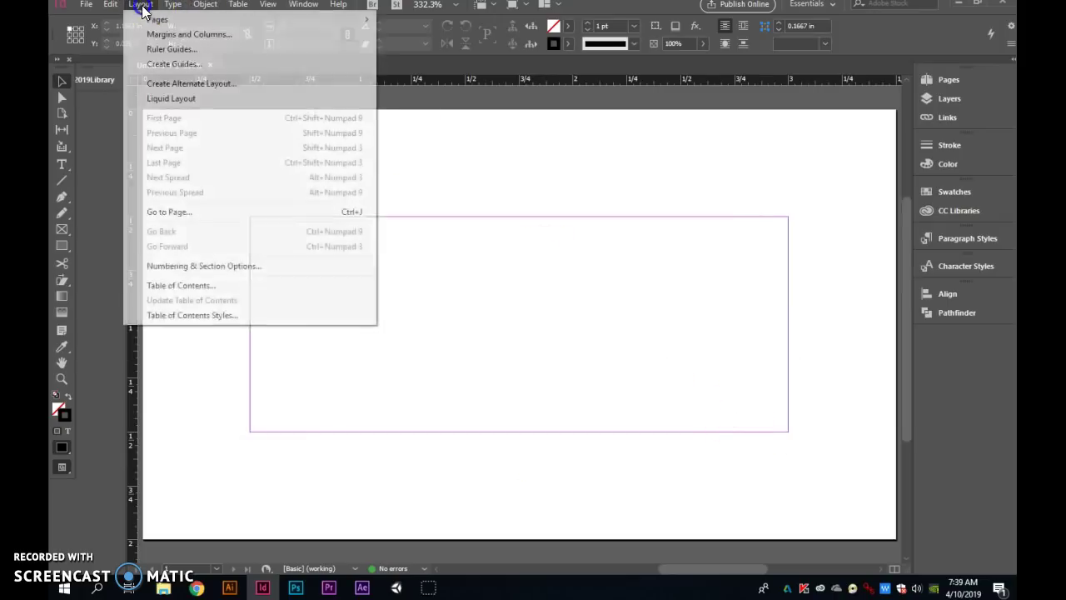
pyautogui.click(255, 38)
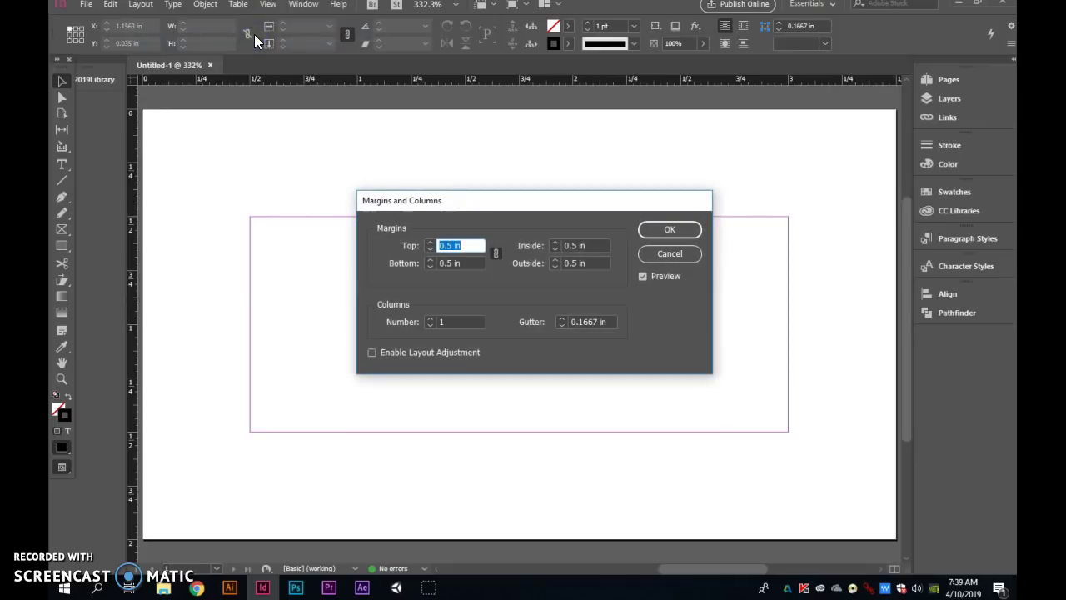
pyautogui.write('0')
pyautogui.press('Tab')
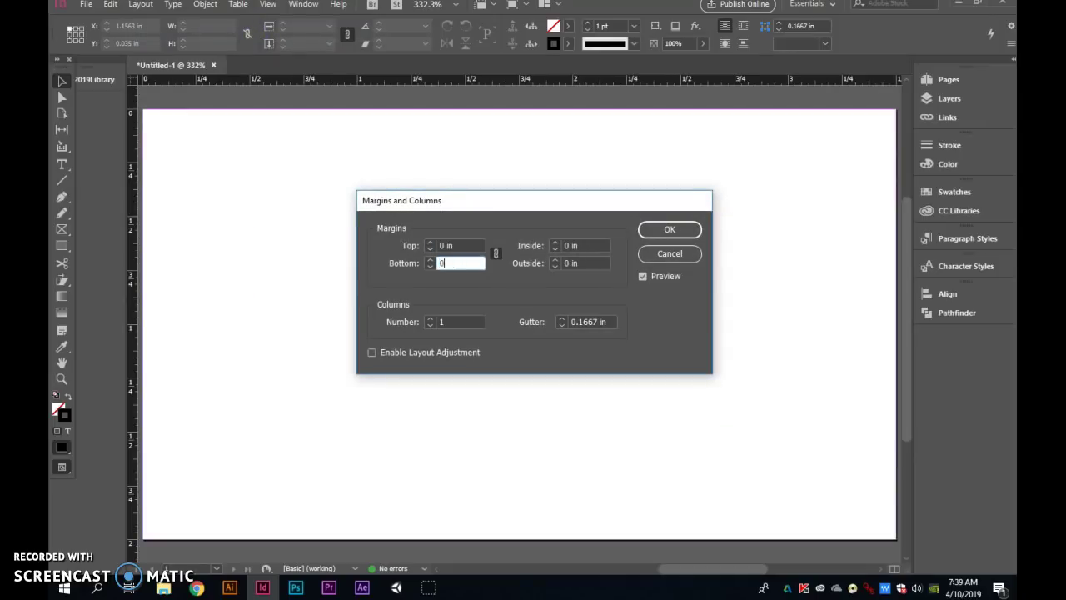
pyautogui.press('Tab')
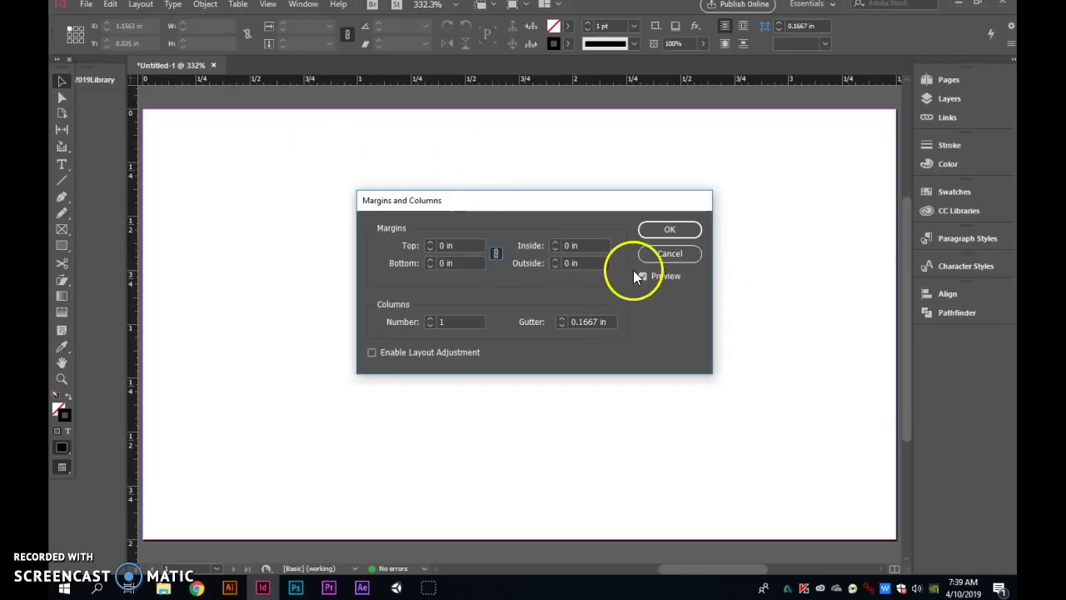
pyautogui.click(669, 231)
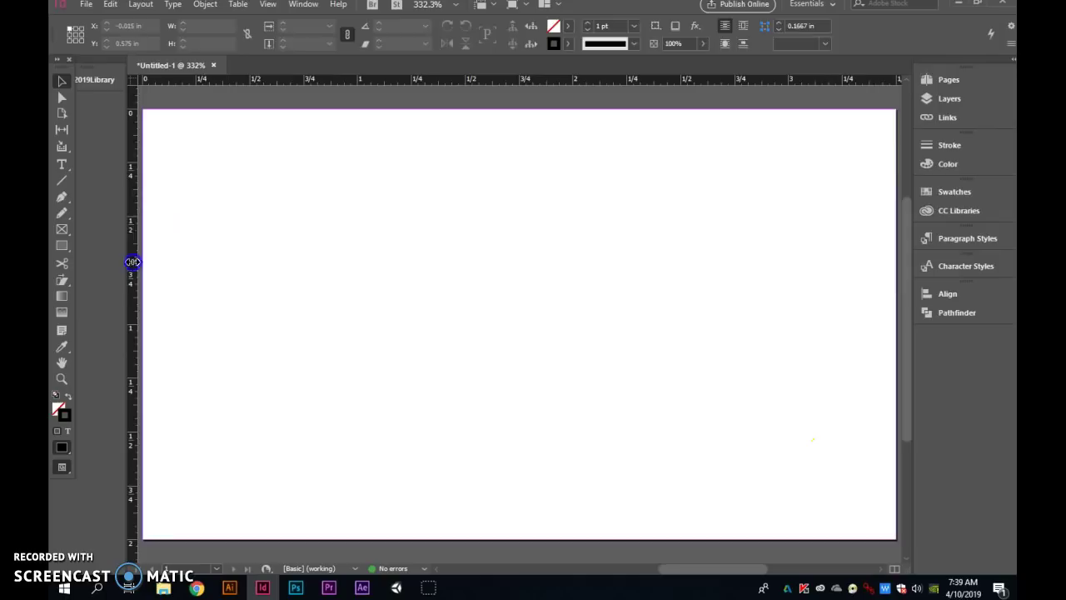
pyautogui.moveTo(132, 260); pyautogui.dragTo(248, 286)
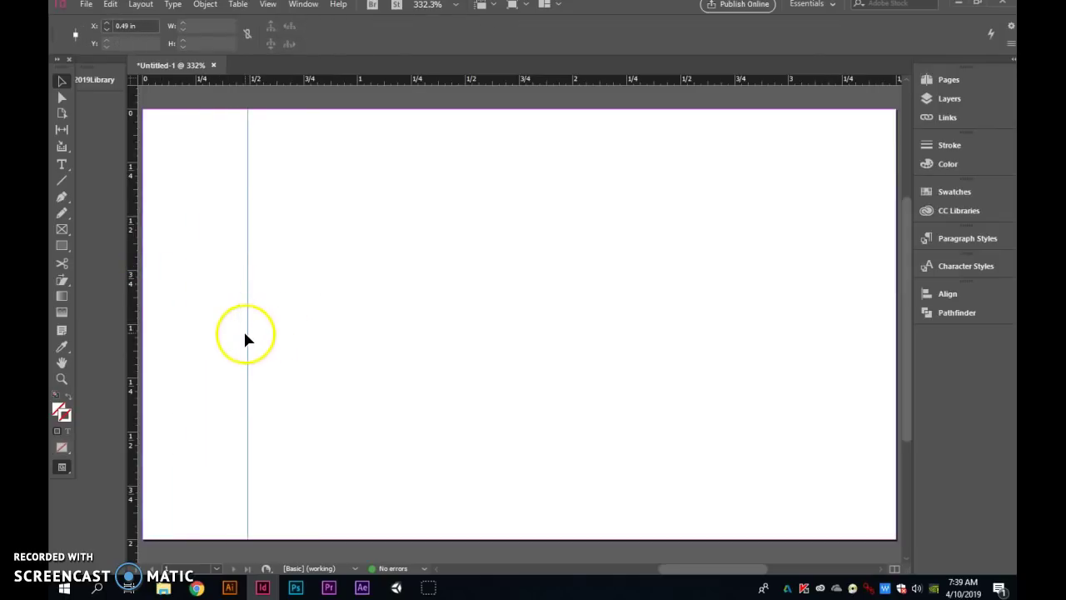
pyautogui.moveTo(248, 337)
pyautogui.mouseDown()
pyautogui.moveTo(459, 374)
pyautogui.moveTo(240, 383)
pyautogui.mouseUp()
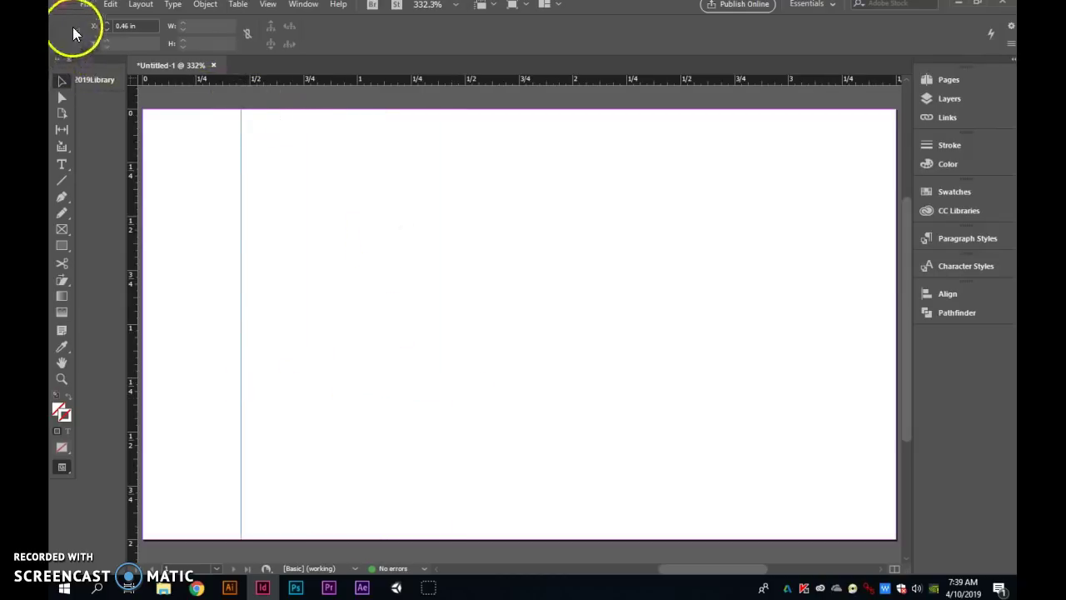
# Step: Load the proud peacock logo from Documents > Computer Apps for placing
pyautogui.click(86, 5)
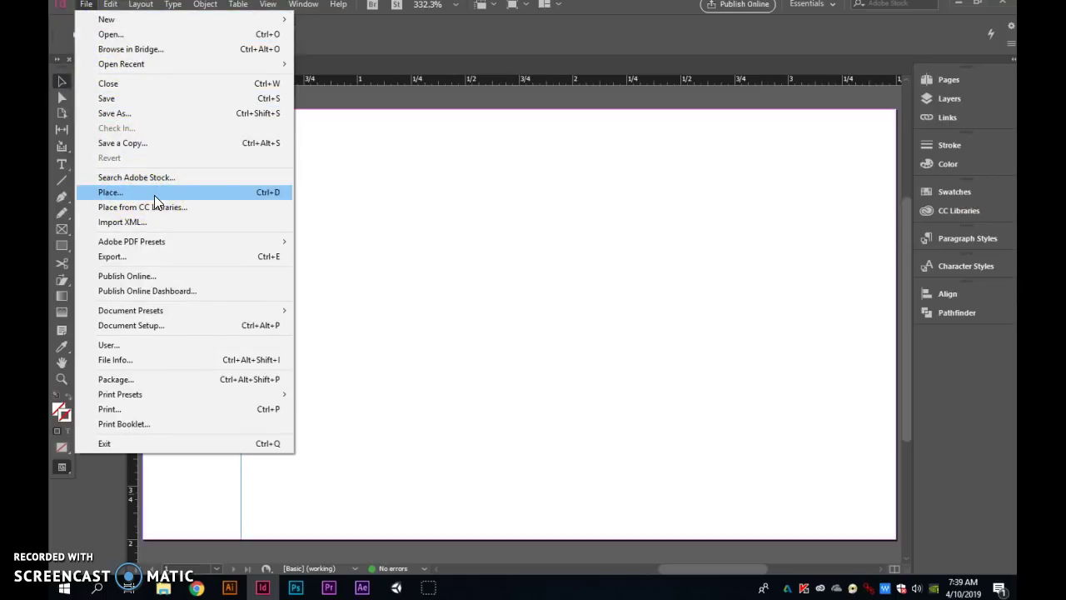
pyautogui.click(154, 194)
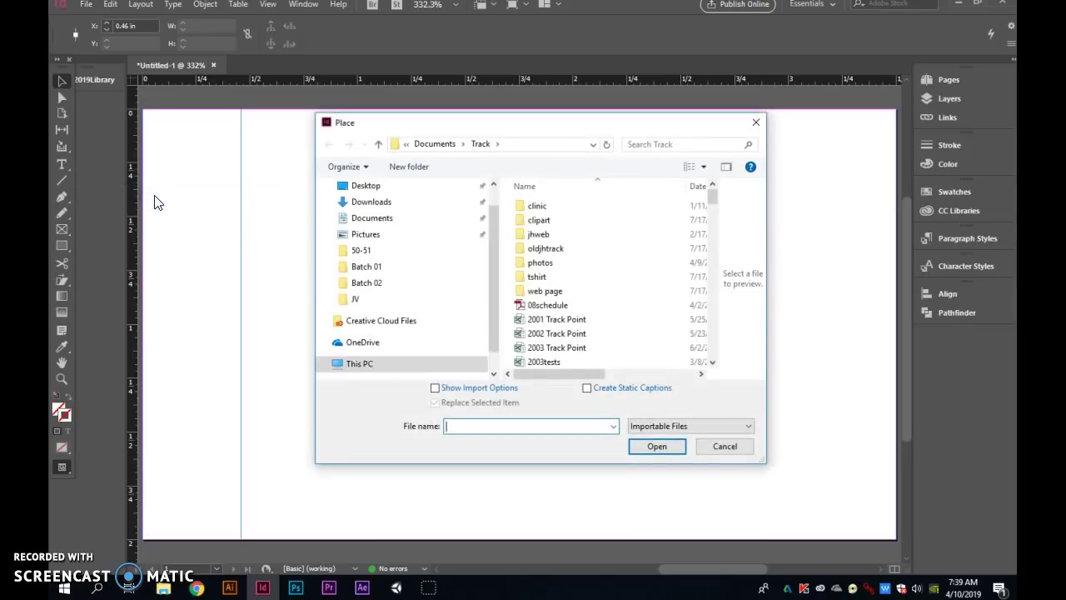
pyautogui.click(371, 239)
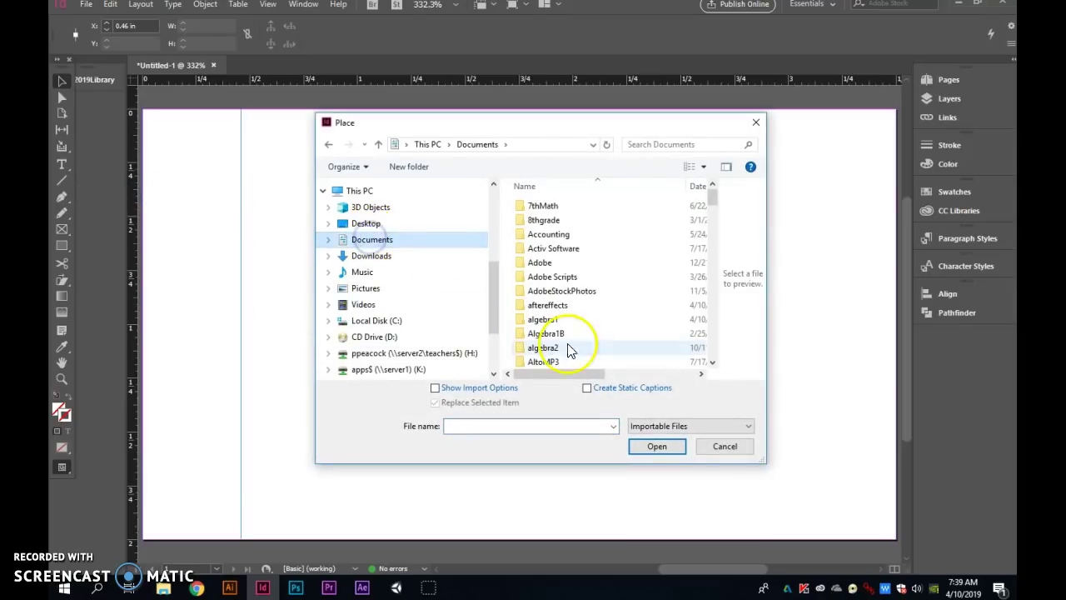
pyautogui.scroll(-1, 619, 334)
pyautogui.scroll(-1, 619, 335)
pyautogui.scroll(-1, 619, 336)
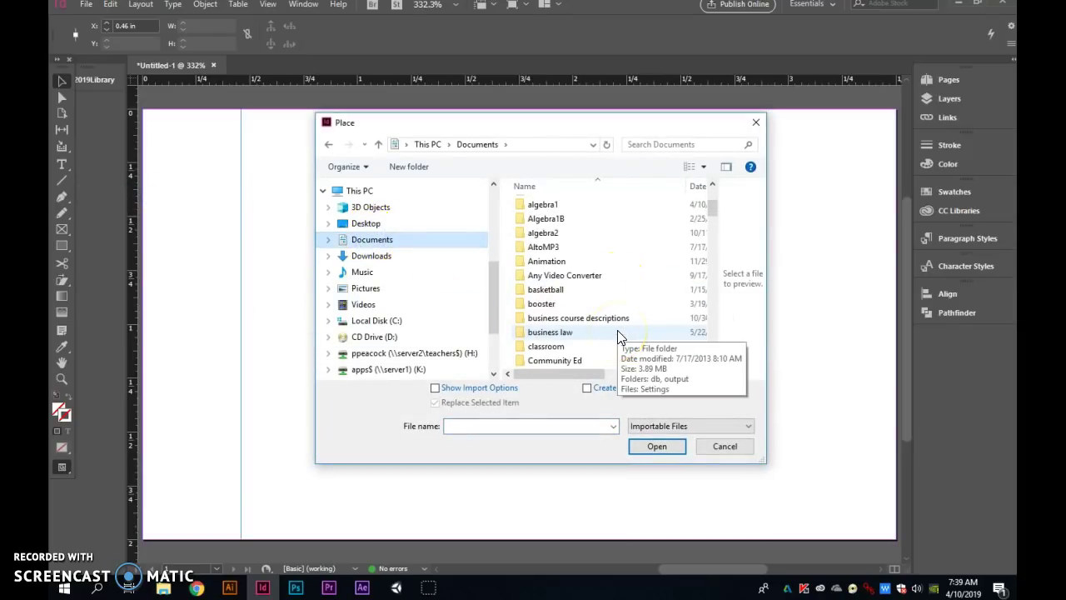
pyautogui.scroll(-1, 619, 337)
pyautogui.doubleClick(619, 333)
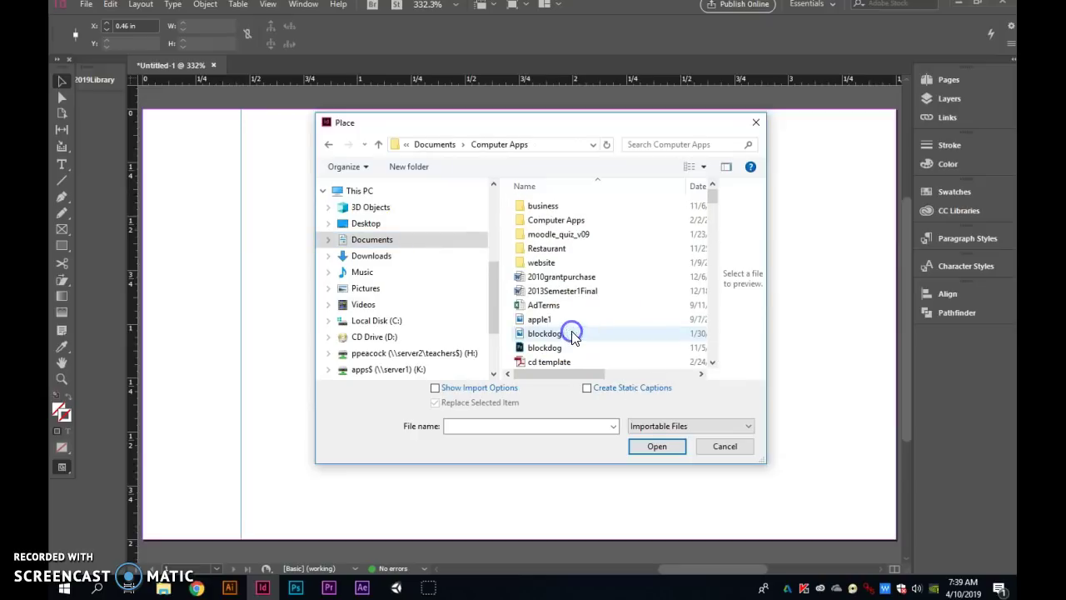
pyautogui.scroll(-2, 638, 312)
pyautogui.scroll(-6, 638, 311)
pyautogui.scroll(1, 638, 309)
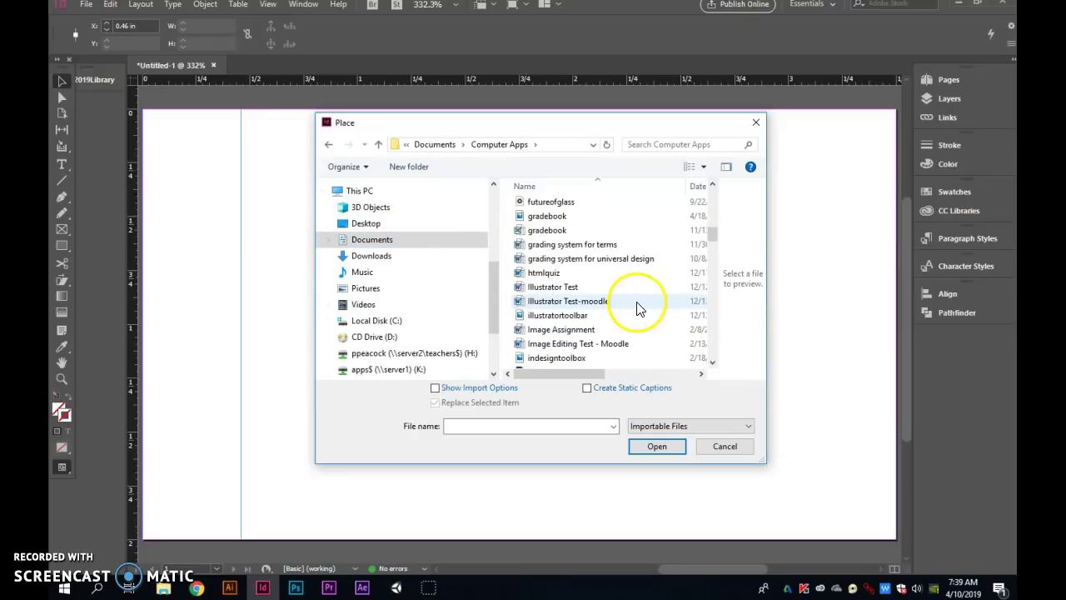
pyautogui.scroll(-5, 637, 309)
pyautogui.scroll(-2, 635, 309)
pyautogui.scroll(-2, 635, 309)
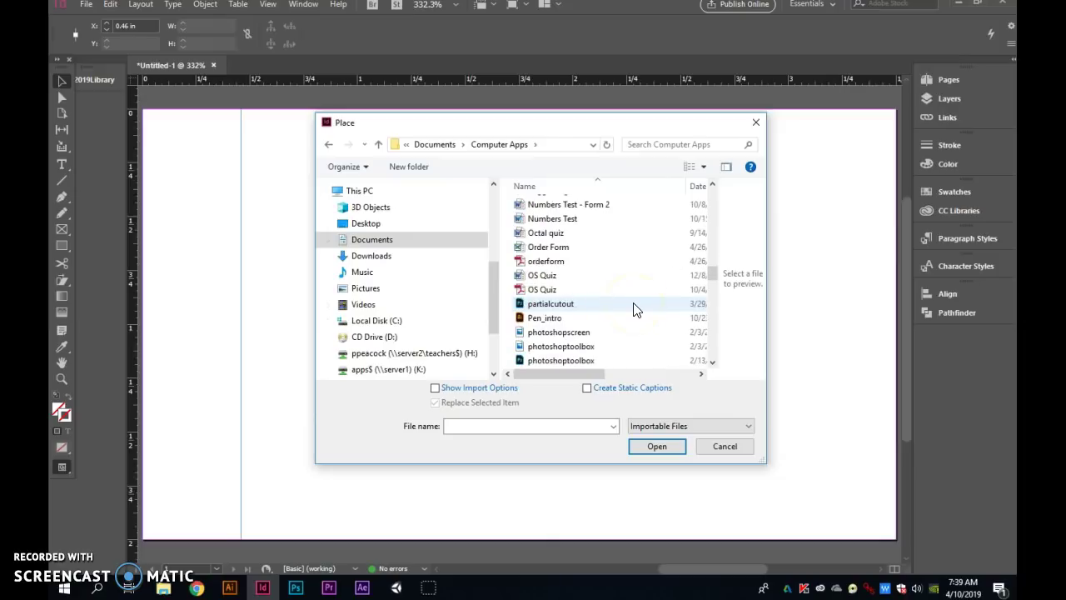
pyautogui.scroll(-1, 629, 308)
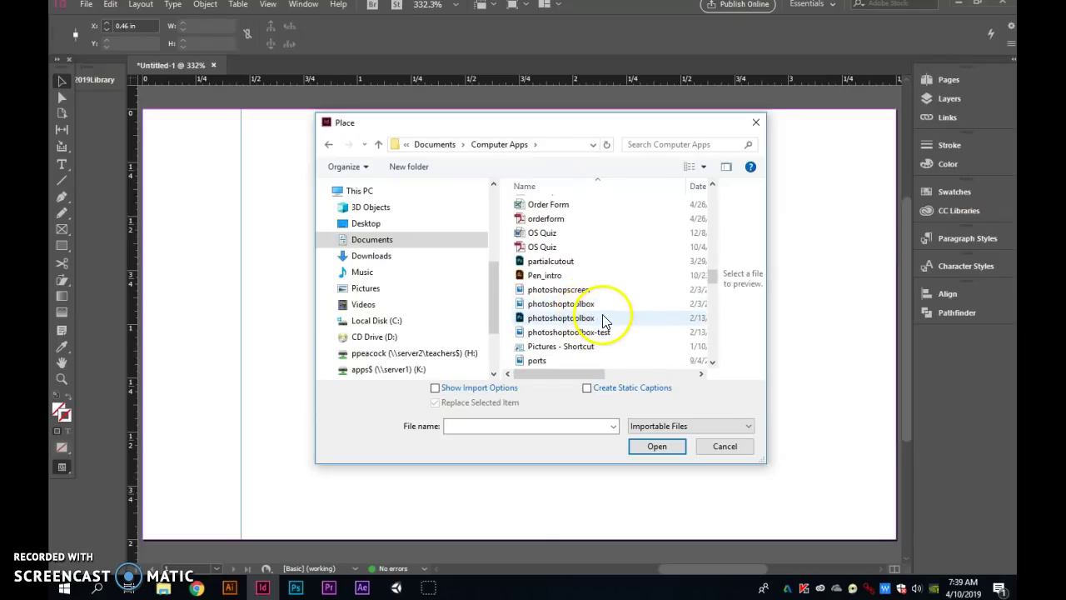
pyautogui.scroll(-2, 630, 310)
pyautogui.click(575, 365)
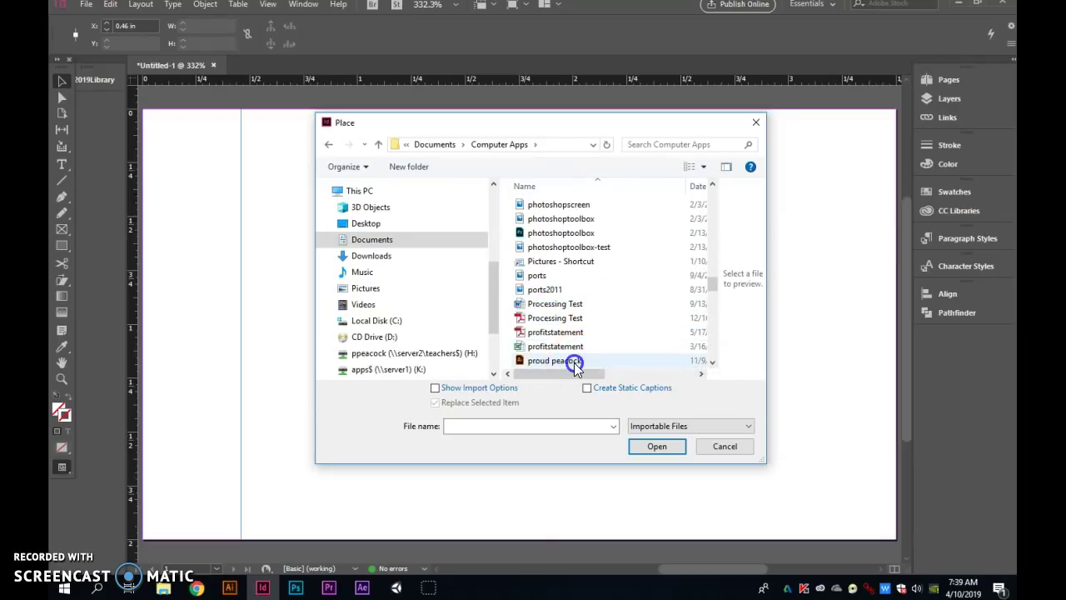
pyautogui.click(652, 446)
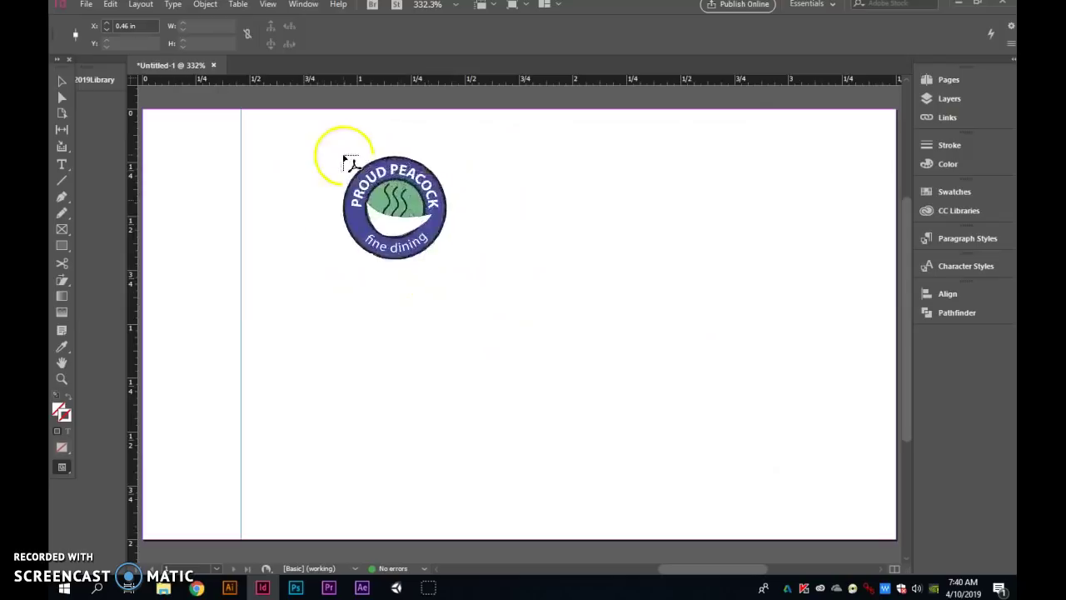
# Step: Drop the full-size logo near the top of the card and zoom out to see it whole
pyautogui.click(292, 159)
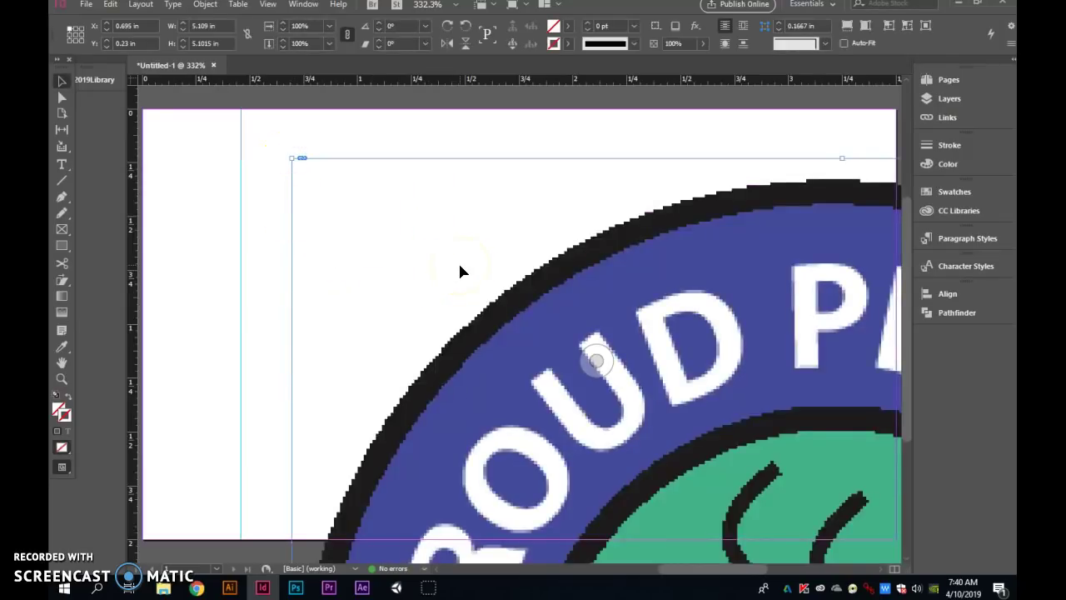
pyautogui.hotkey('ctrl', '-')
pyautogui.hotkey('ctrl', '-')
pyautogui.hotkey('ctrl', '-')
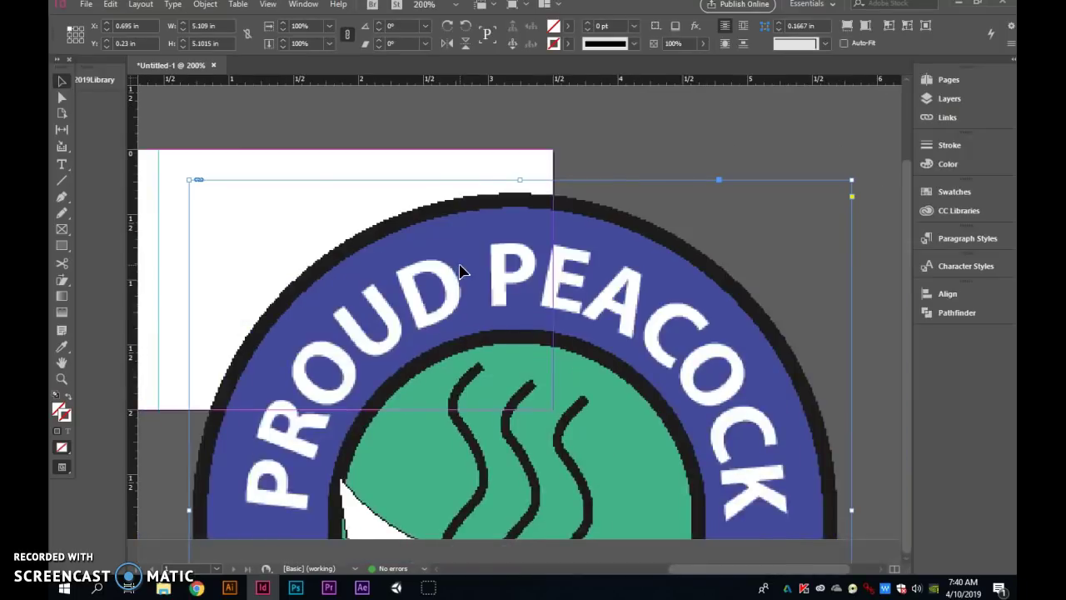
pyautogui.hotkey('ctrl', '-')
pyautogui.hotkey('ctrl', '-')
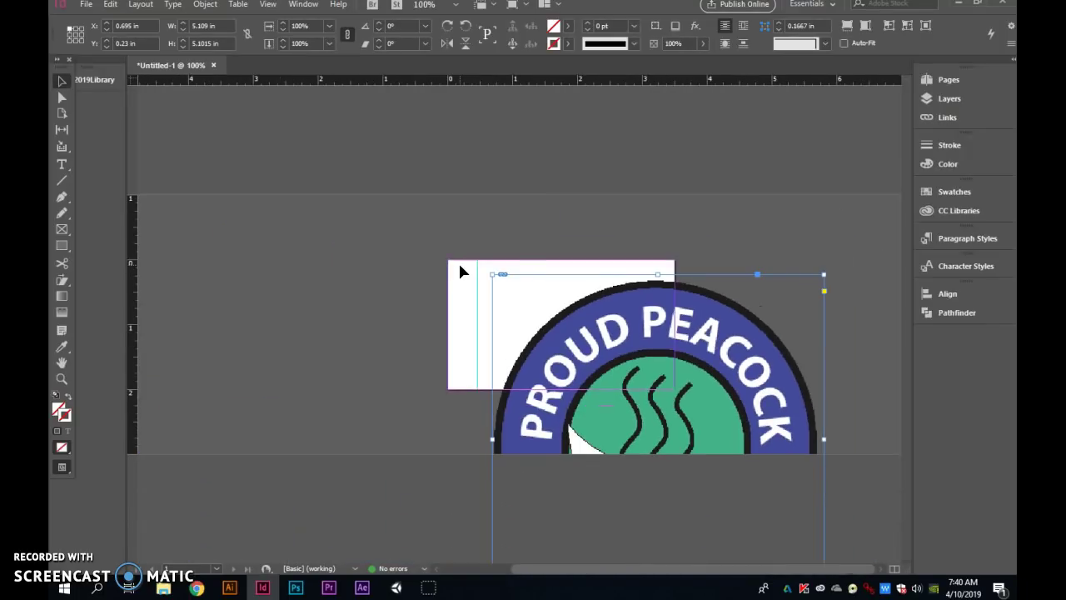
pyautogui.hotkey('ctrl', '-')
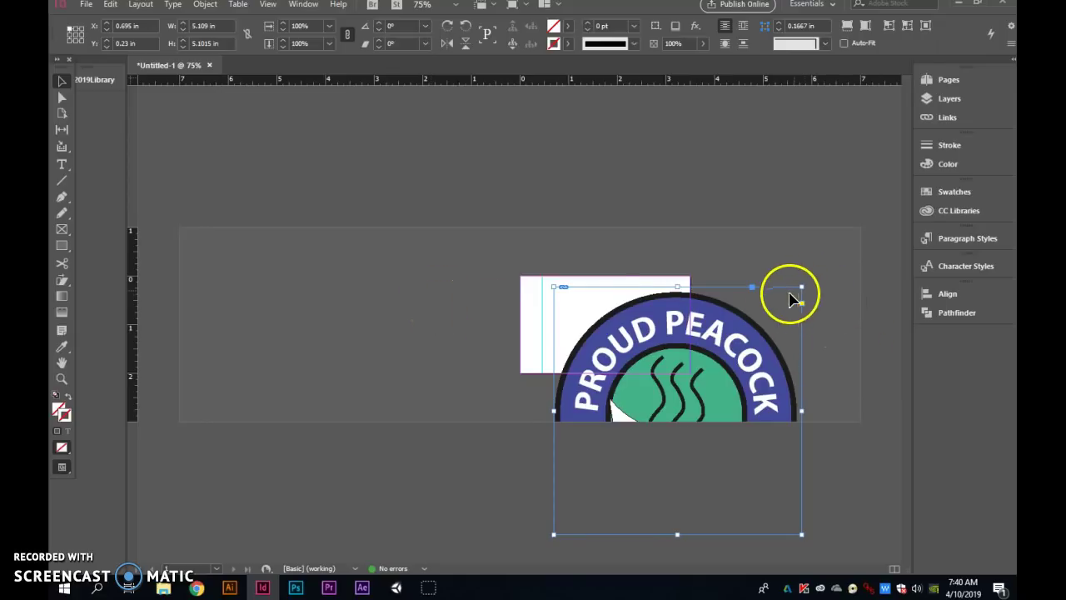
pyautogui.moveTo(677, 411)
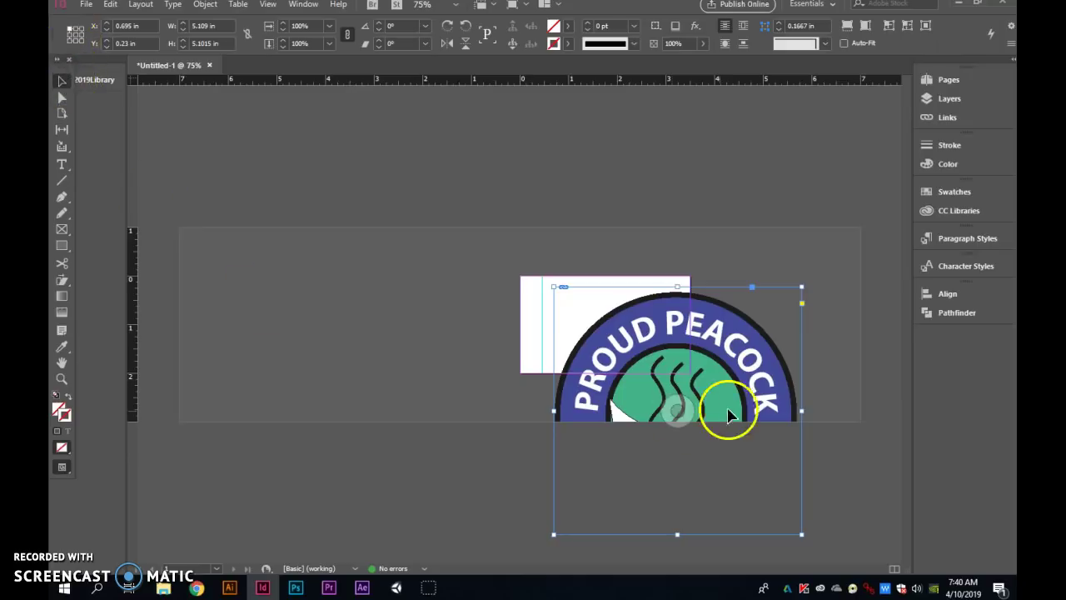
# Step: Reposition the logo frame, trying a crop and an in-frame image shift, both undone
pyautogui.moveTo(707, 404); pyautogui.dragTo(660, 385)
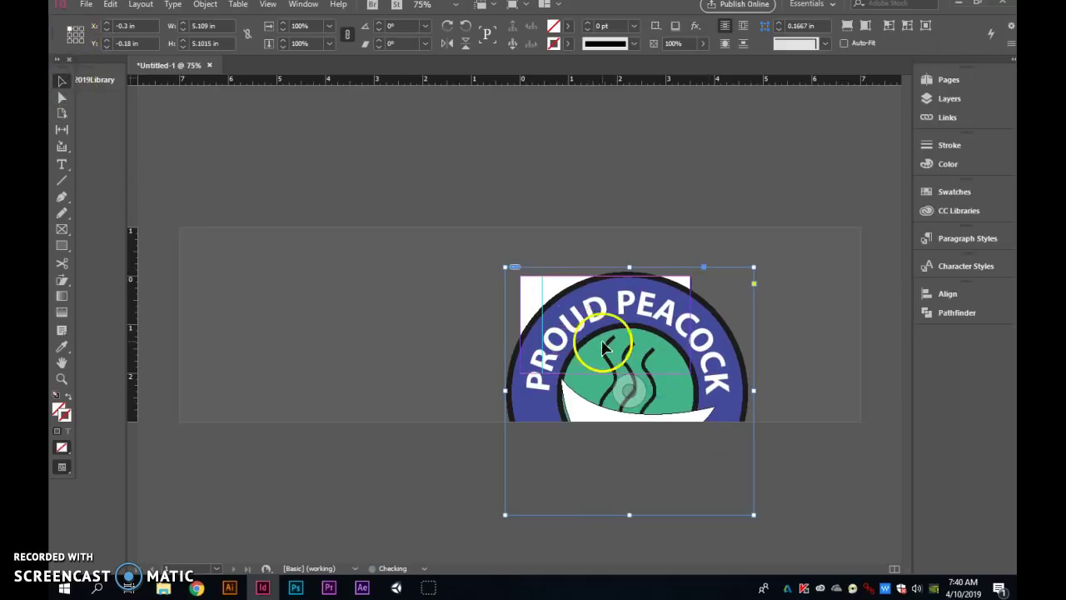
pyautogui.moveTo(666, 344); pyautogui.dragTo(707, 341)
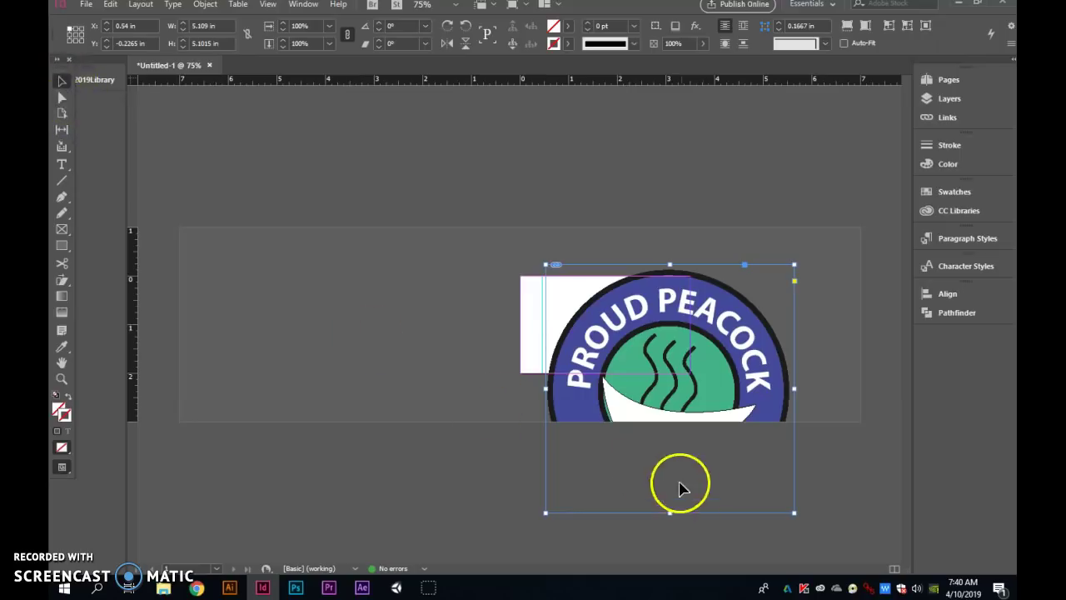
pyautogui.moveTo(793, 514); pyautogui.dragTo(660, 366)
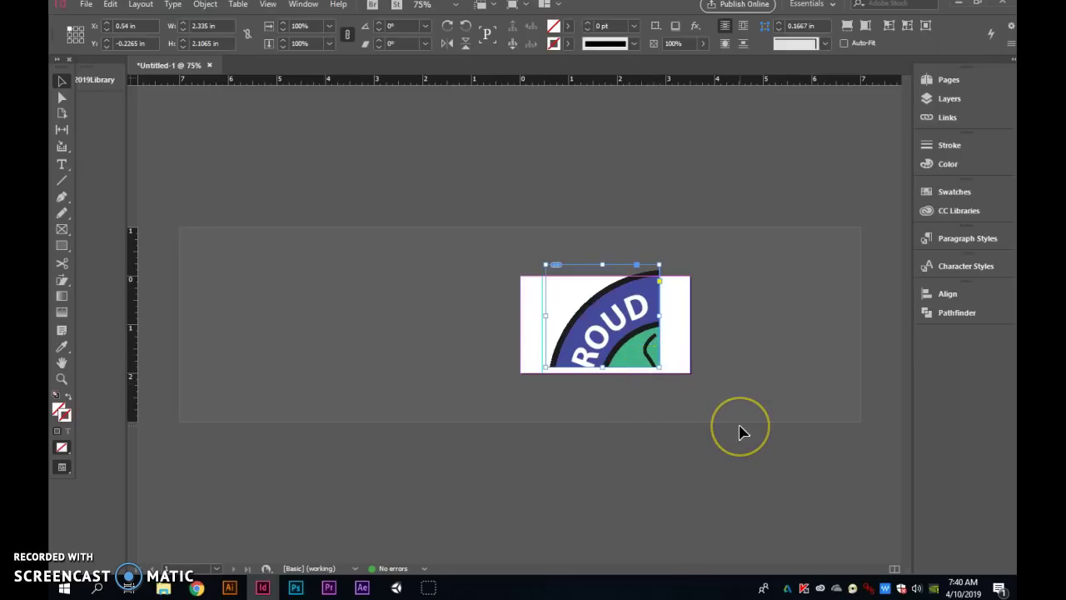
pyautogui.hotkey('ctrl', 'z')
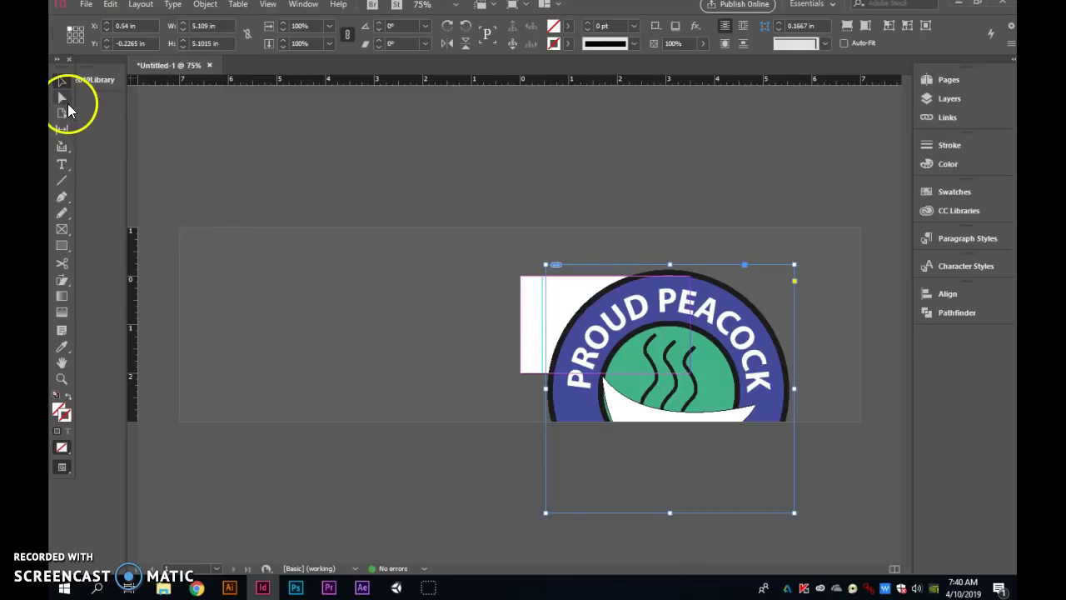
pyautogui.click(64, 99)
pyautogui.moveTo(704, 379)
pyautogui.mouseDown()
pyautogui.moveTo(563, 381)
pyautogui.moveTo(741, 371)
pyautogui.moveTo(692, 369)
pyautogui.mouseUp()
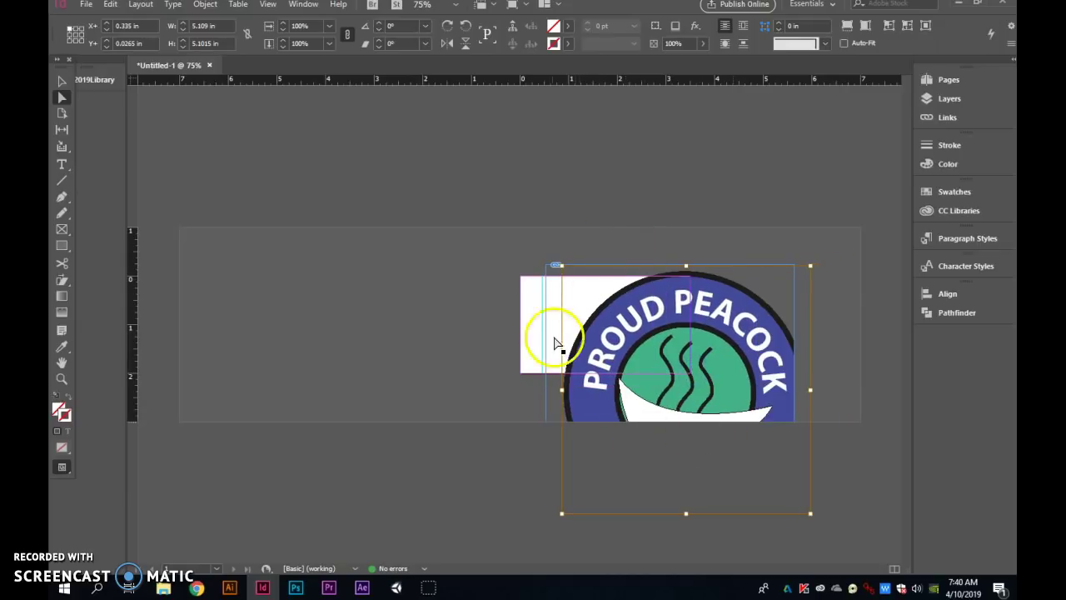
pyautogui.hotkey('ctrl', 'z')
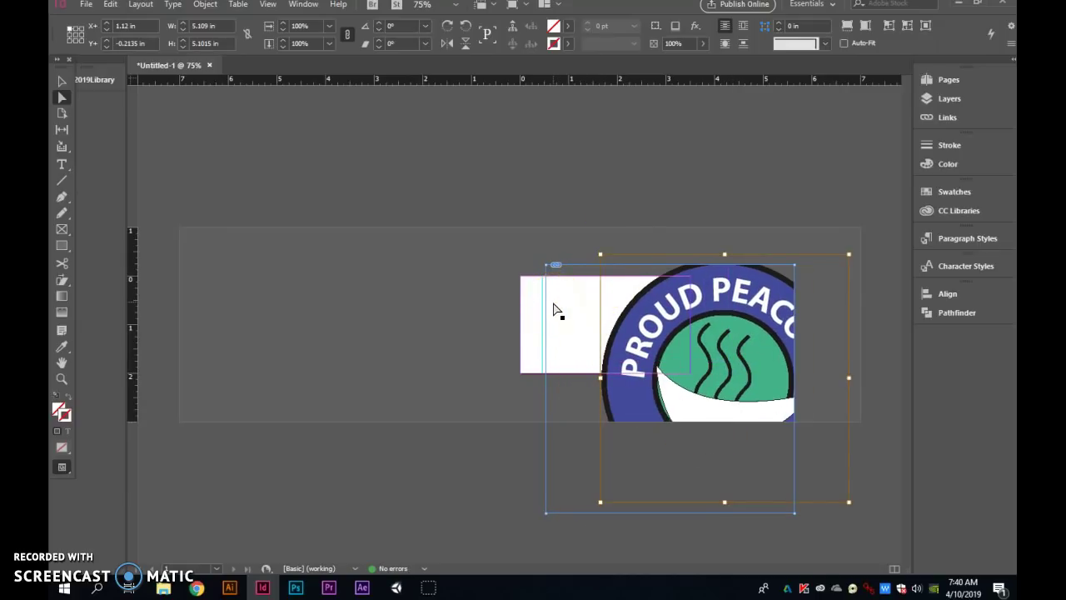
pyautogui.hotkey('ctrl', 'z')
pyautogui.hotkey('ctrl', 'z')
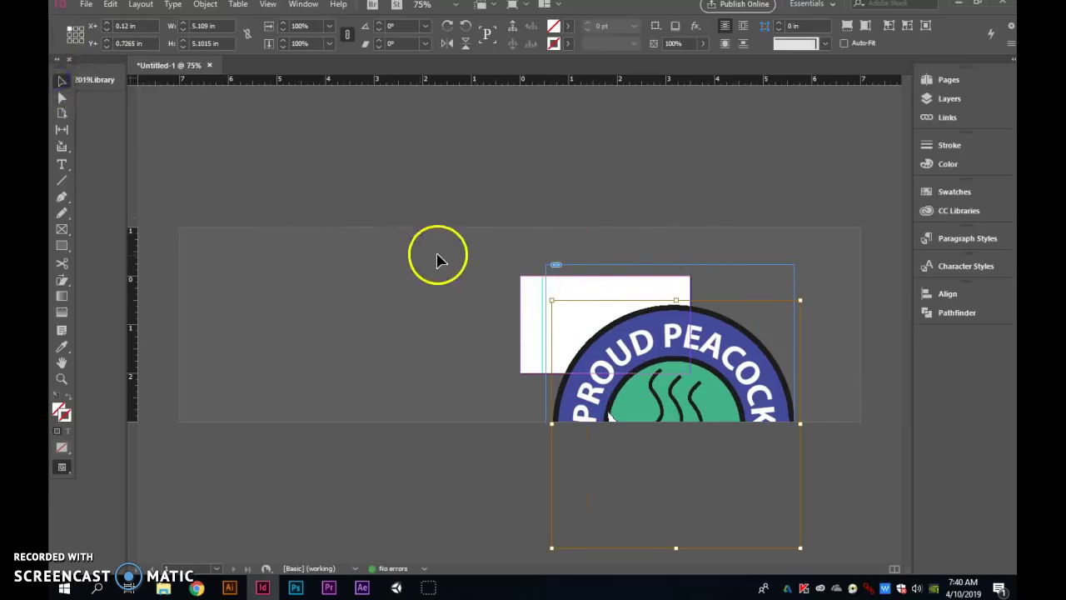
# Step: Scale the logo down to about one inch and trim its frame edges to fit
pyautogui.click(609, 271)
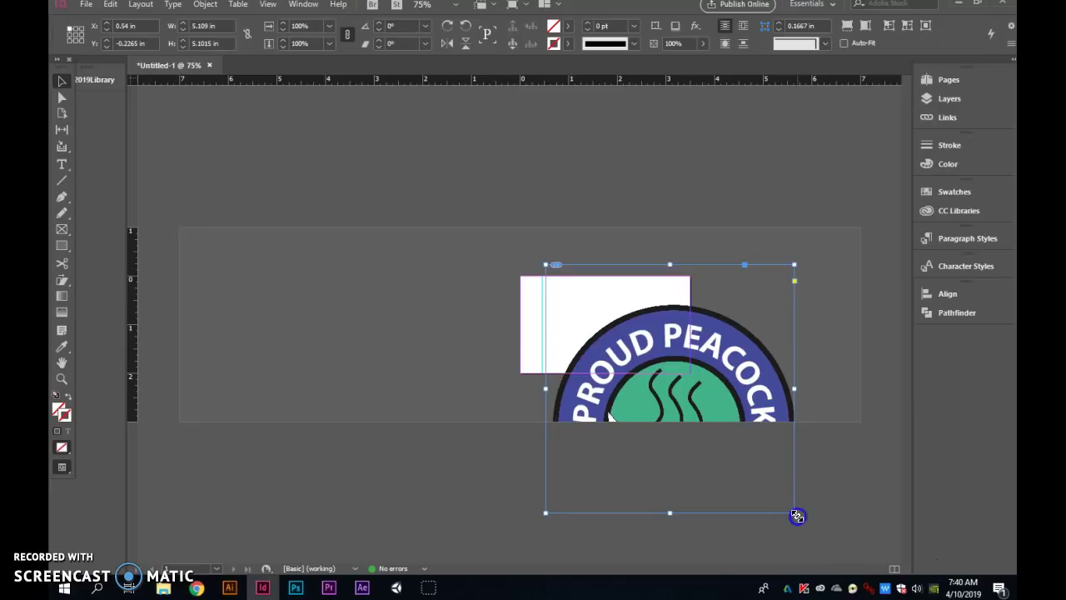
pyautogui.moveTo(797, 516)
pyautogui.mouseDown()
pyautogui.moveTo(557, 311)
pyautogui.moveTo(587, 335)
pyautogui.moveTo(570, 368)
pyautogui.mouseUp()
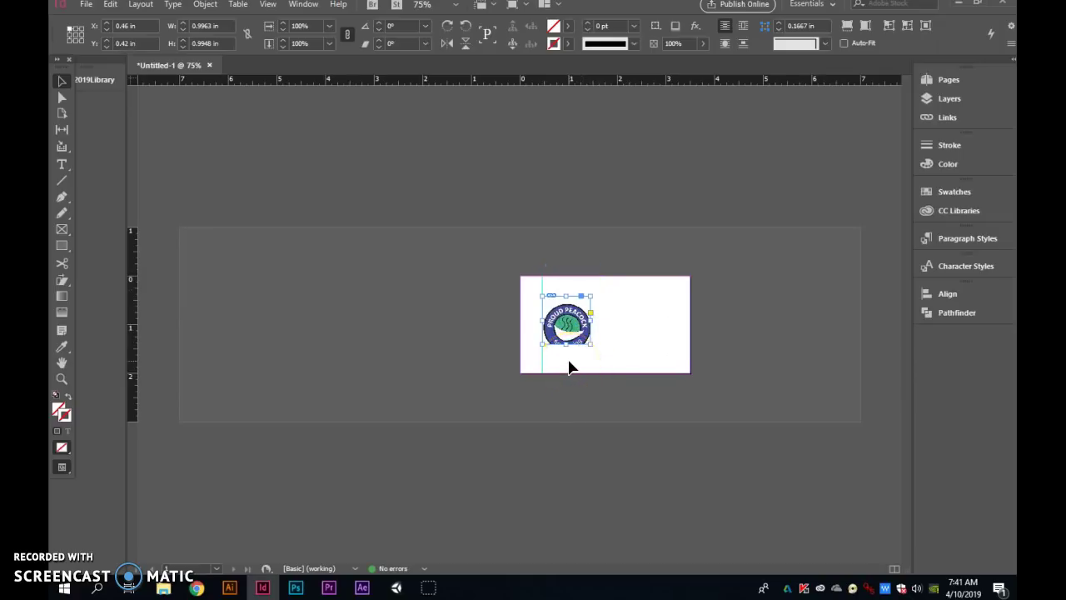
pyautogui.hotkey('ctrl', '=')
pyautogui.hotkey('ctrl', '=')
pyautogui.hotkey('ctrl', '=')
pyautogui.hotkey('ctrl', '=')
pyautogui.moveTo(542, 381)
pyautogui.mouseDown()
pyautogui.moveTo(520, 388)
pyautogui.moveTo(519, 408)
pyautogui.mouseUp()
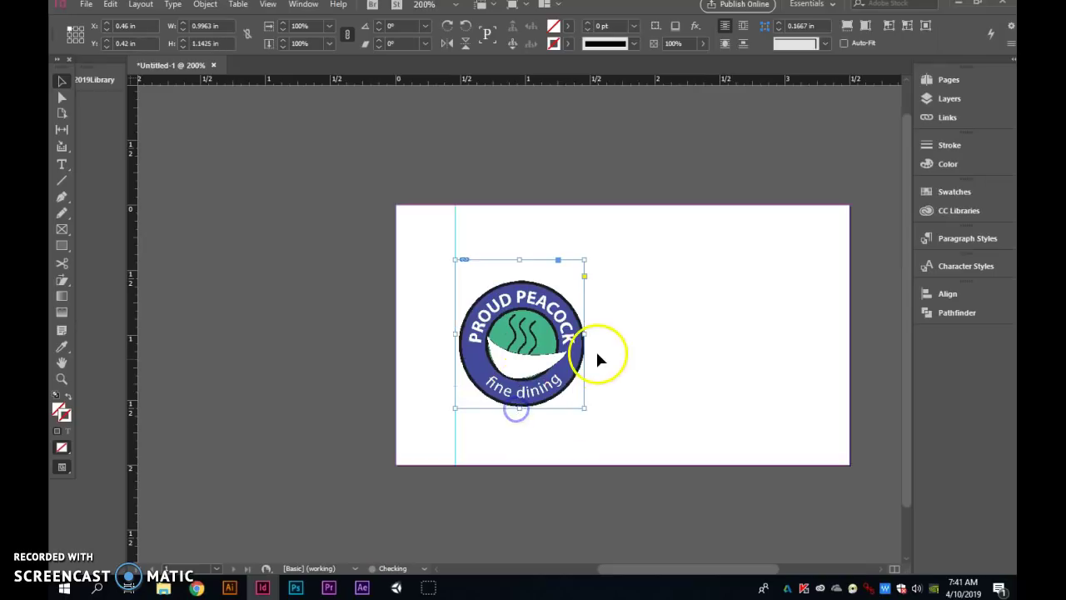
pyautogui.moveTo(586, 334); pyautogui.dragTo(594, 334)
pyautogui.moveTo(519, 259); pyautogui.dragTo(528, 274)
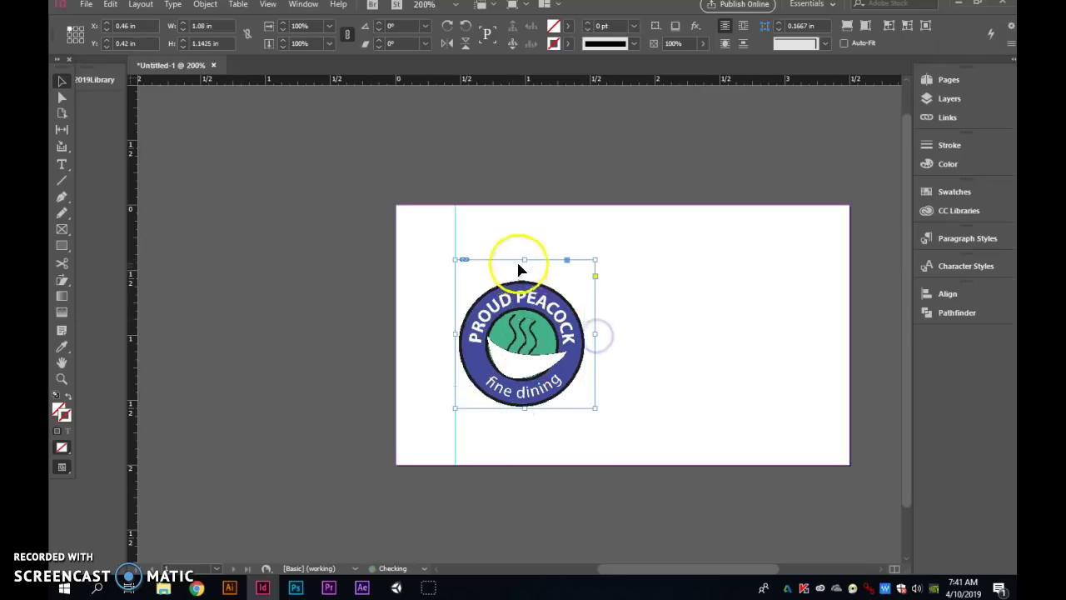
# Step: Move the shrunken logo to the card's upper-left corner
pyautogui.click(641, 338)
pyautogui.click(548, 406)
pyautogui.moveTo(559, 405); pyautogui.dragTo(540, 364)
pyautogui.click(609, 368)
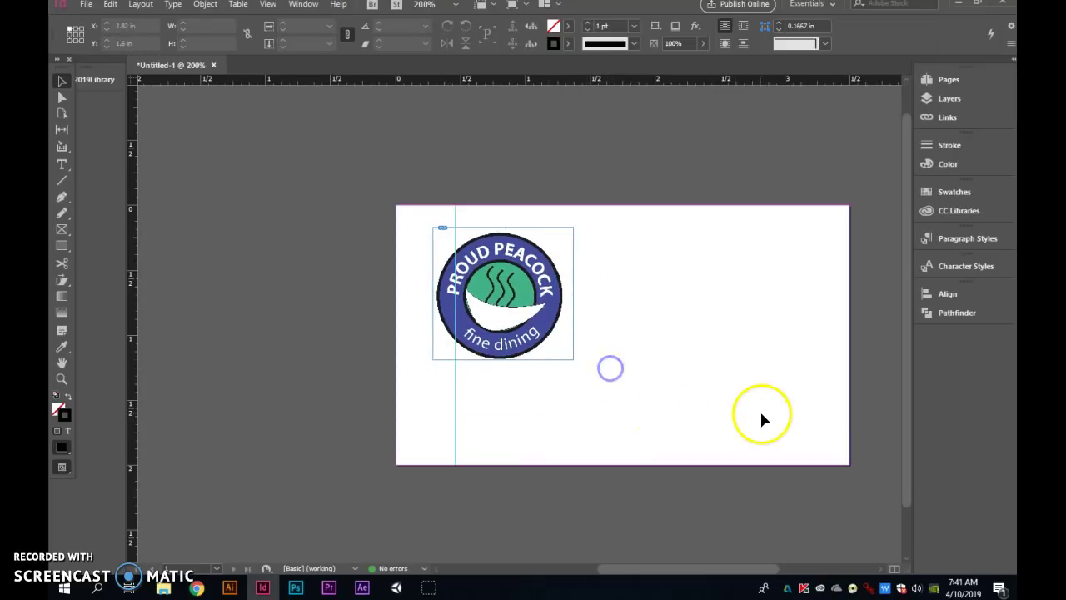
pyautogui.click(62, 164)
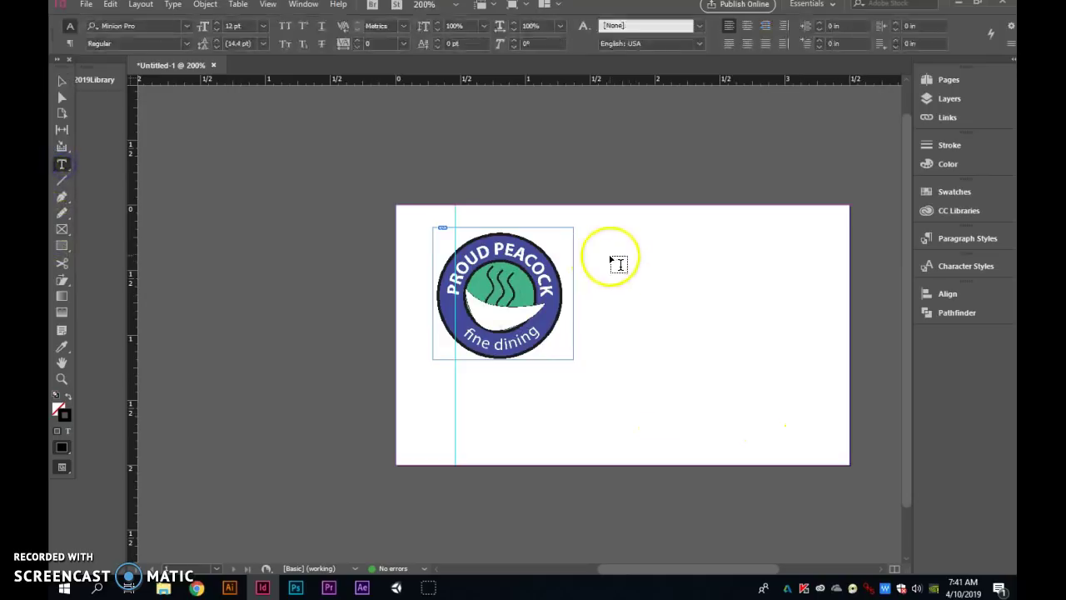
pyautogui.moveTo(614, 252); pyautogui.dragTo(840, 317)
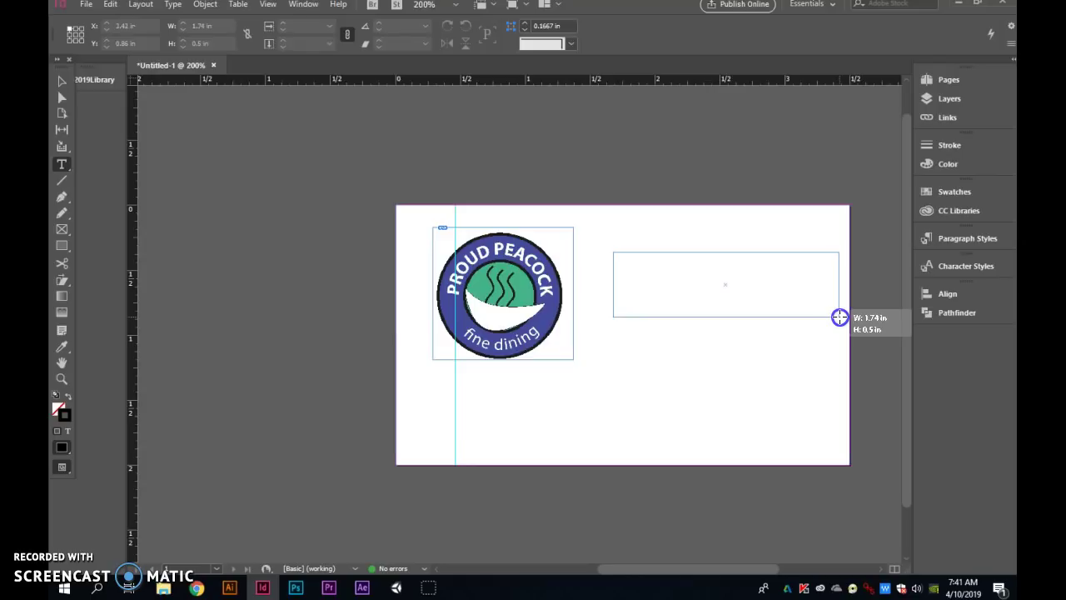
pyautogui.moveTo(839, 317); pyautogui.dragTo(840, 317)
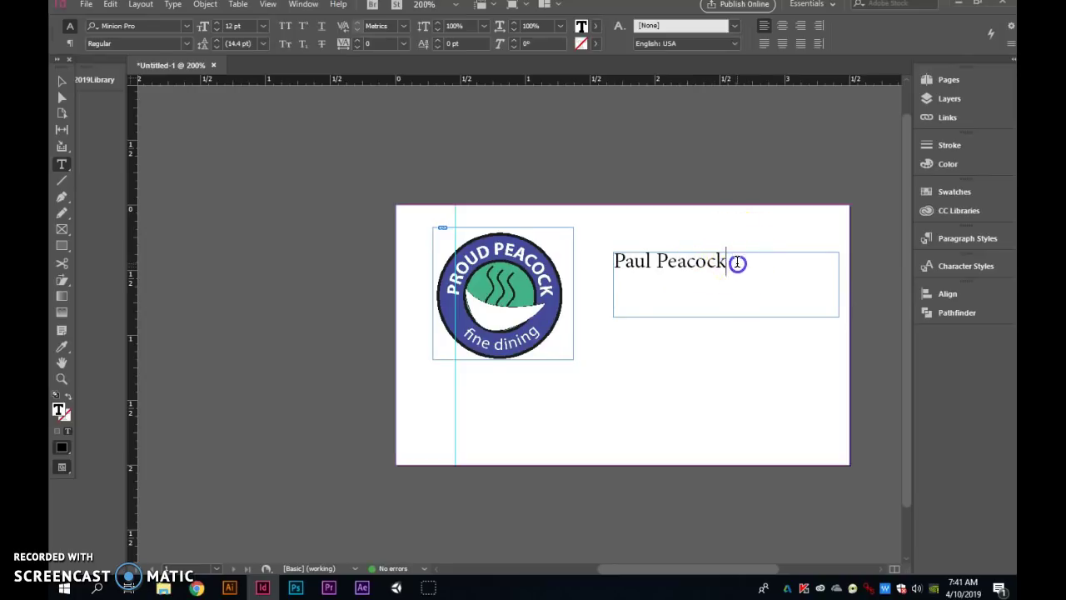
pyautogui.moveTo(736, 261); pyautogui.dragTo(590, 254)
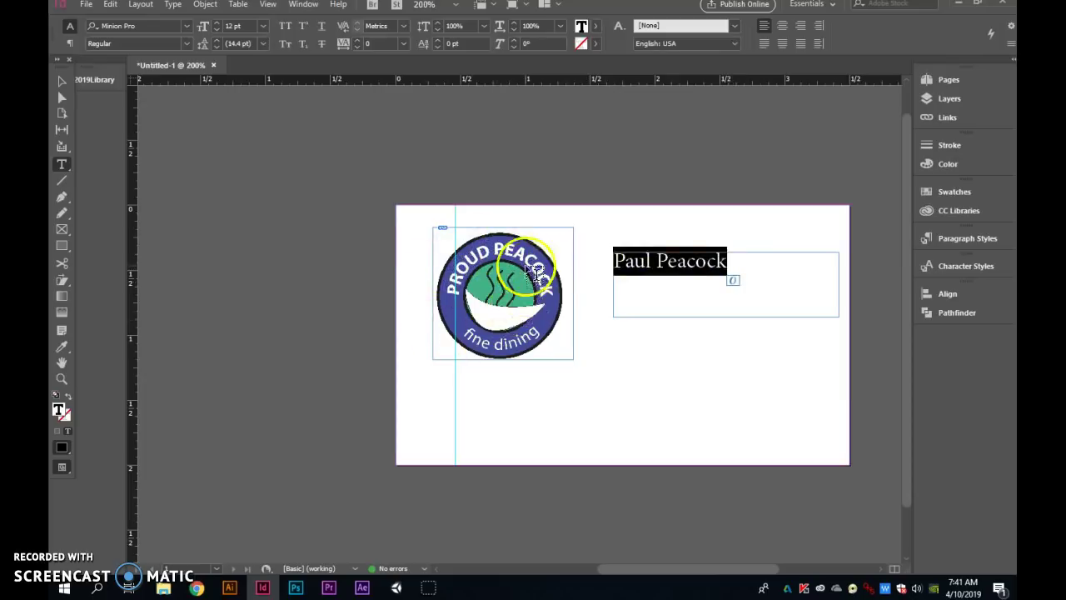
pyautogui.click(186, 26)
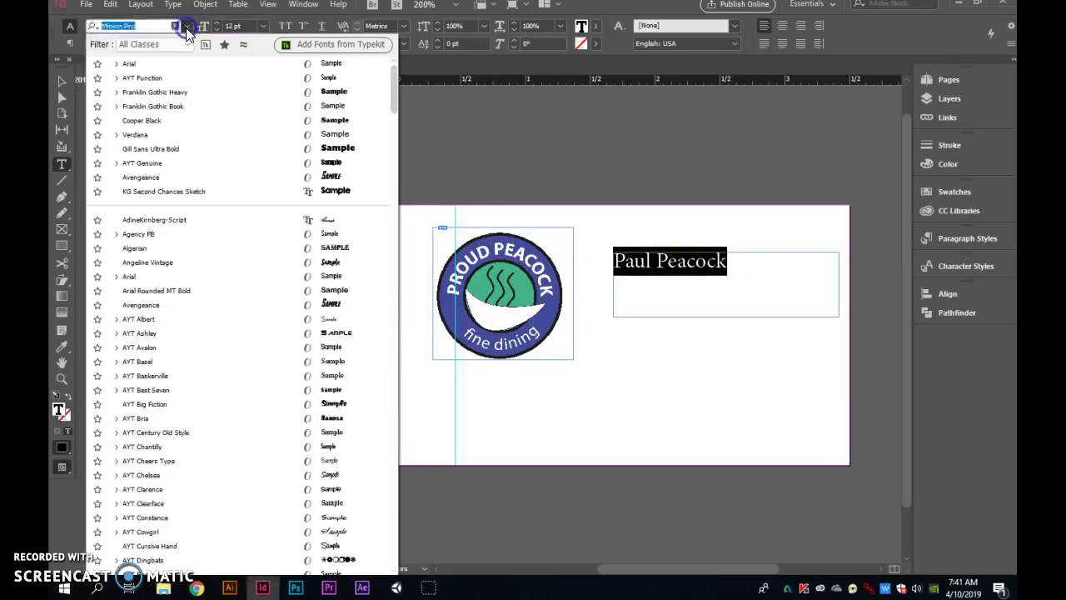
pyautogui.click(215, 280)
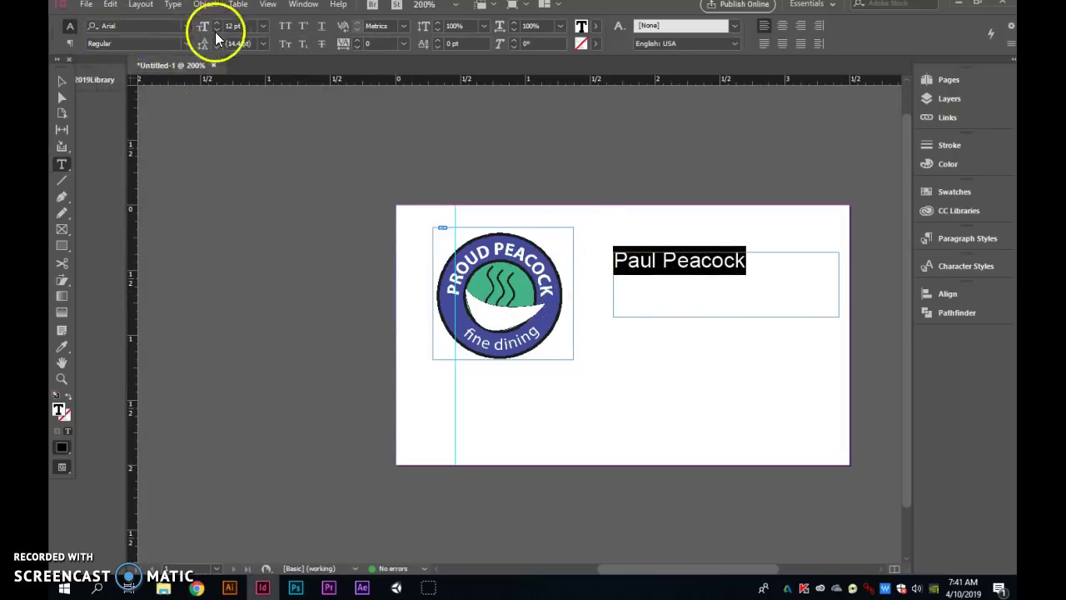
pyautogui.click(185, 43)
pyautogui.click(139, 129)
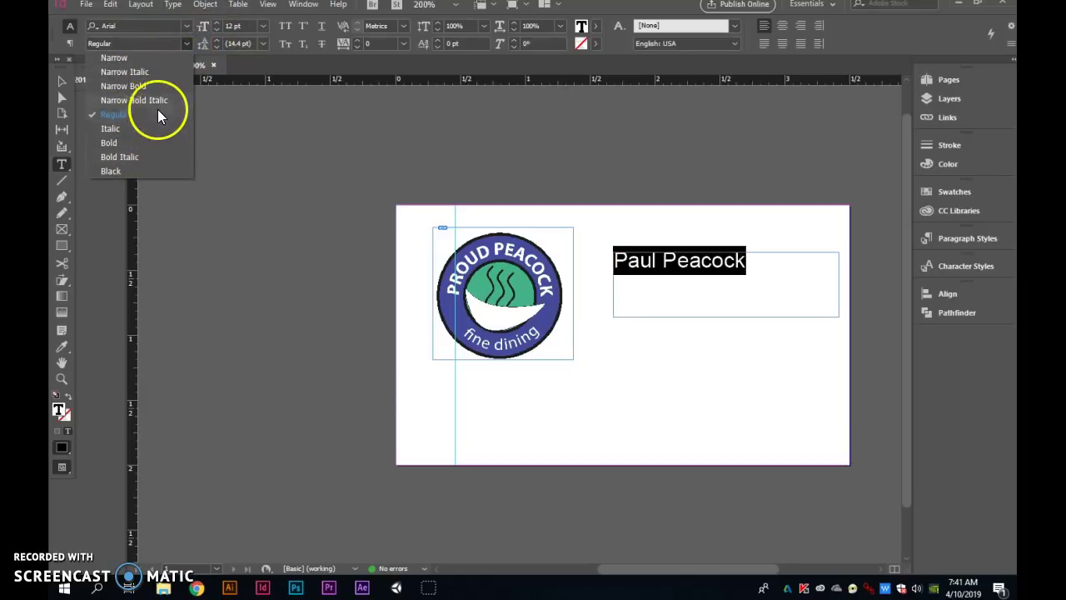
pyautogui.click(142, 87)
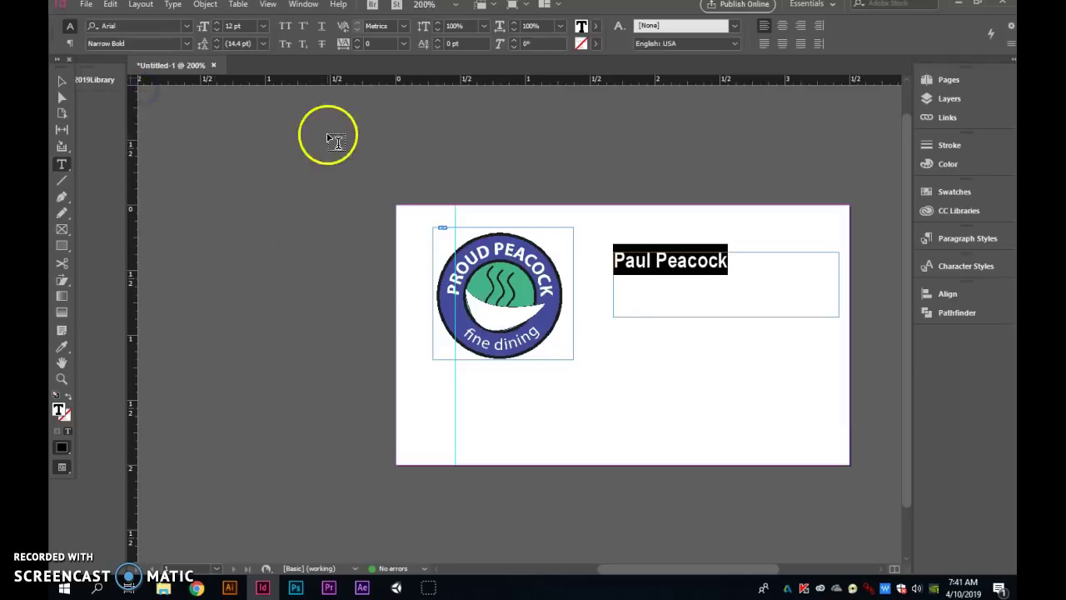
pyautogui.click(216, 23)
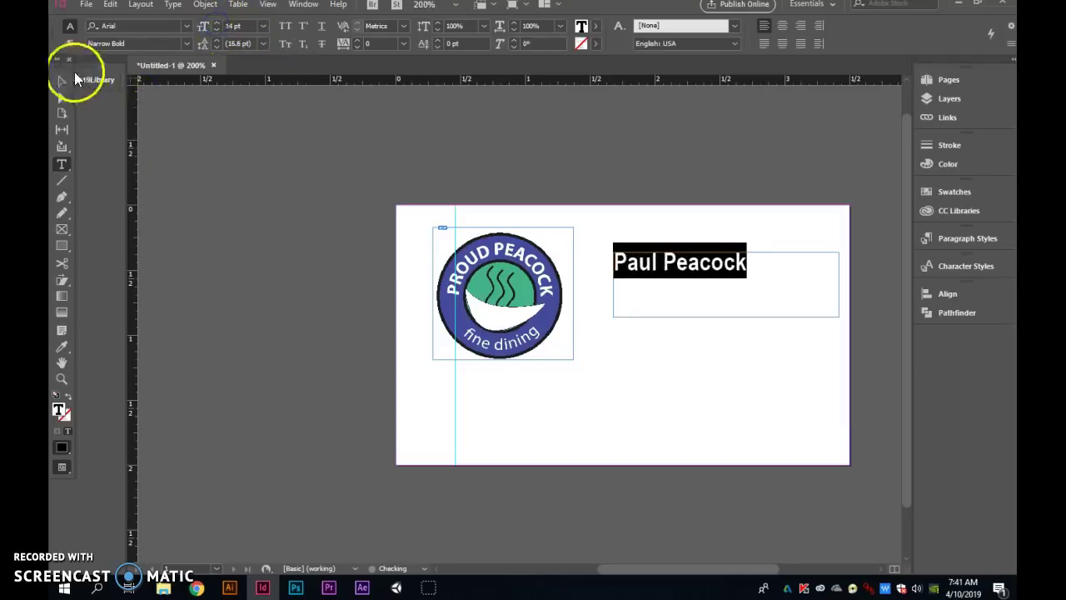
pyautogui.click(61, 80)
pyautogui.moveTo(838, 316); pyautogui.dragTo(709, 250)
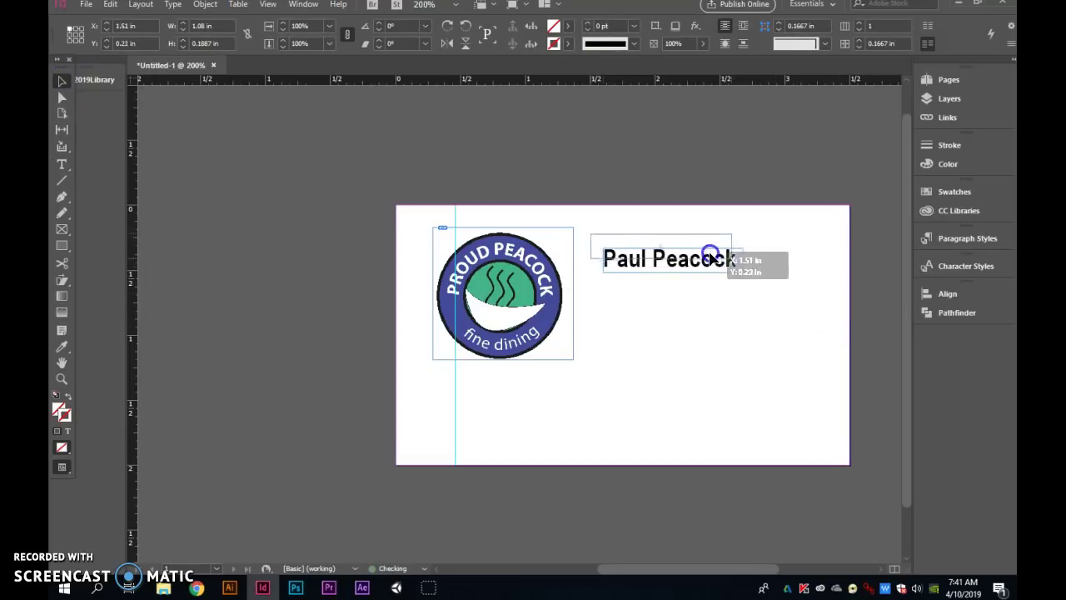
# Step: Duplicate the name frame just below the original and add a guide along their left edge
pyautogui.click(711, 310)
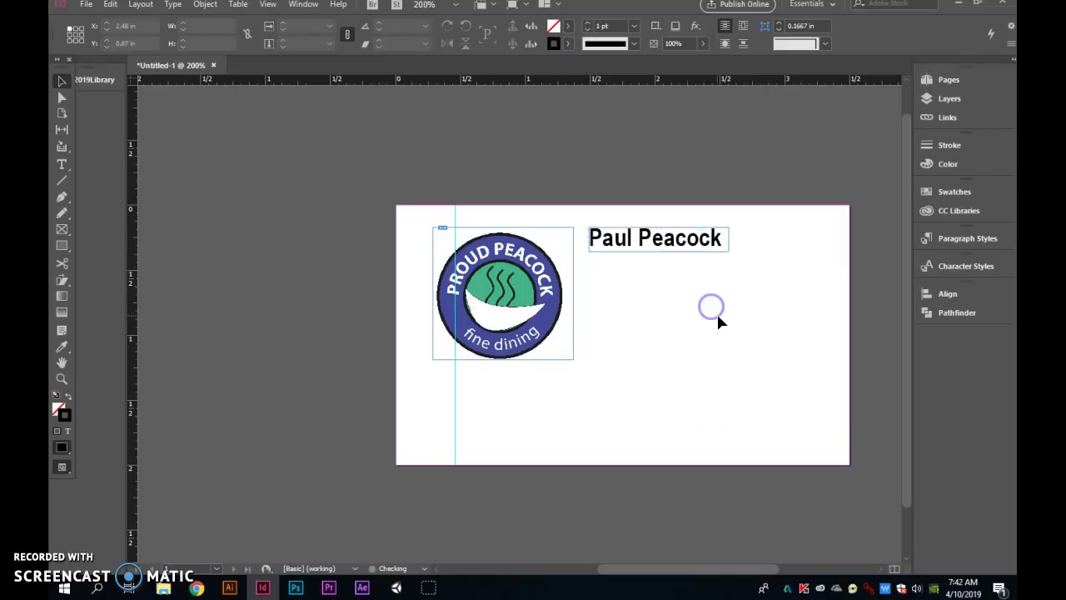
pyautogui.click(682, 252)
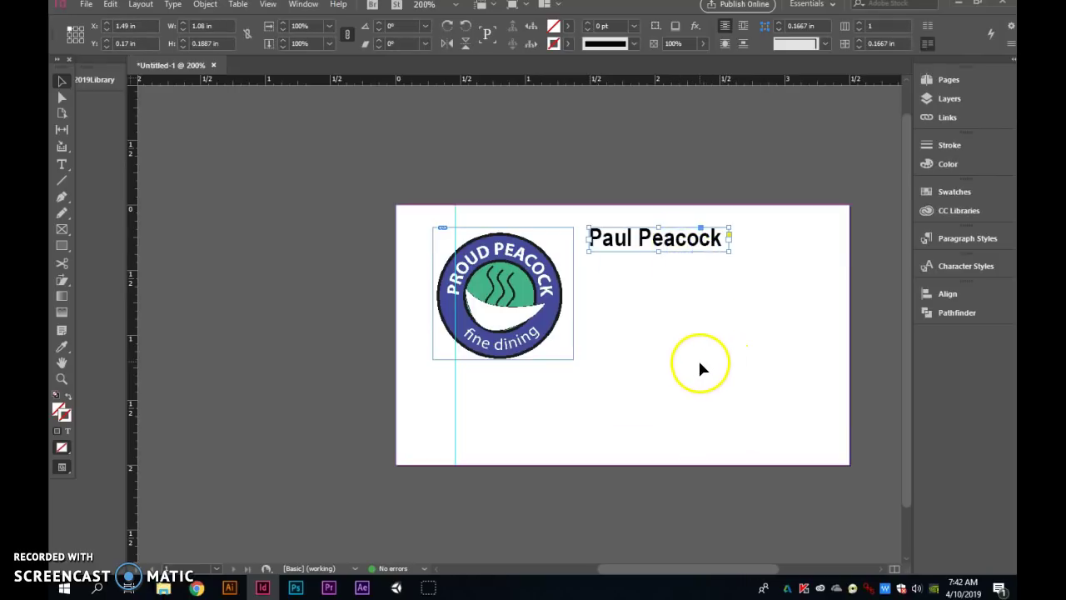
pyautogui.hotkey('ctrl', 'c')
pyautogui.hotkey('ctrl', 'v')
pyautogui.moveTo(535, 319)
pyautogui.mouseDown()
pyautogui.moveTo(654, 287)
pyautogui.moveTo(666, 268)
pyautogui.mouseUp()
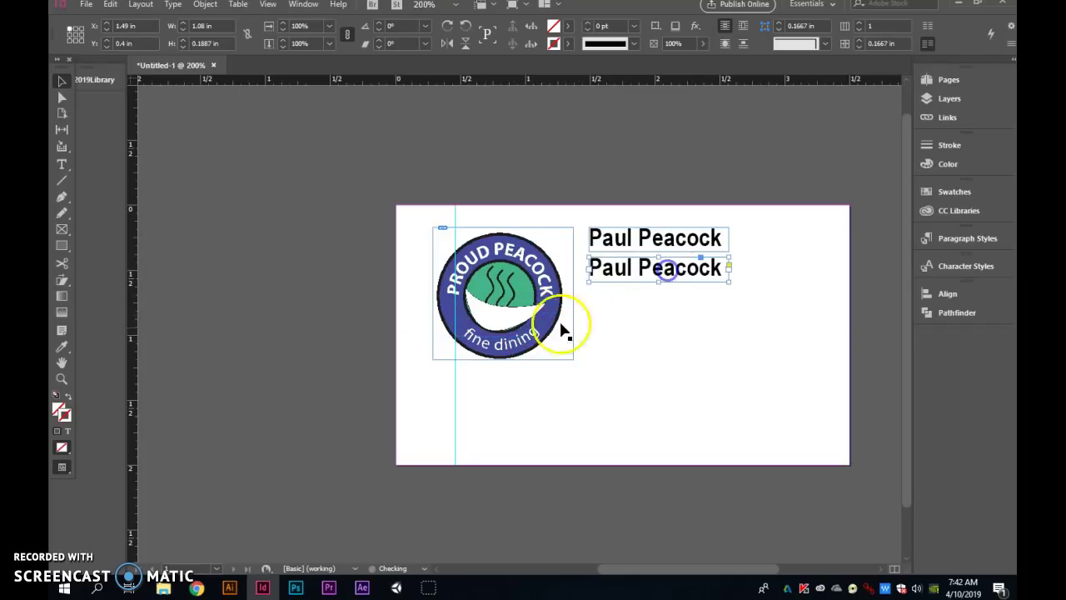
pyautogui.moveTo(456, 390); pyautogui.dragTo(586, 398)
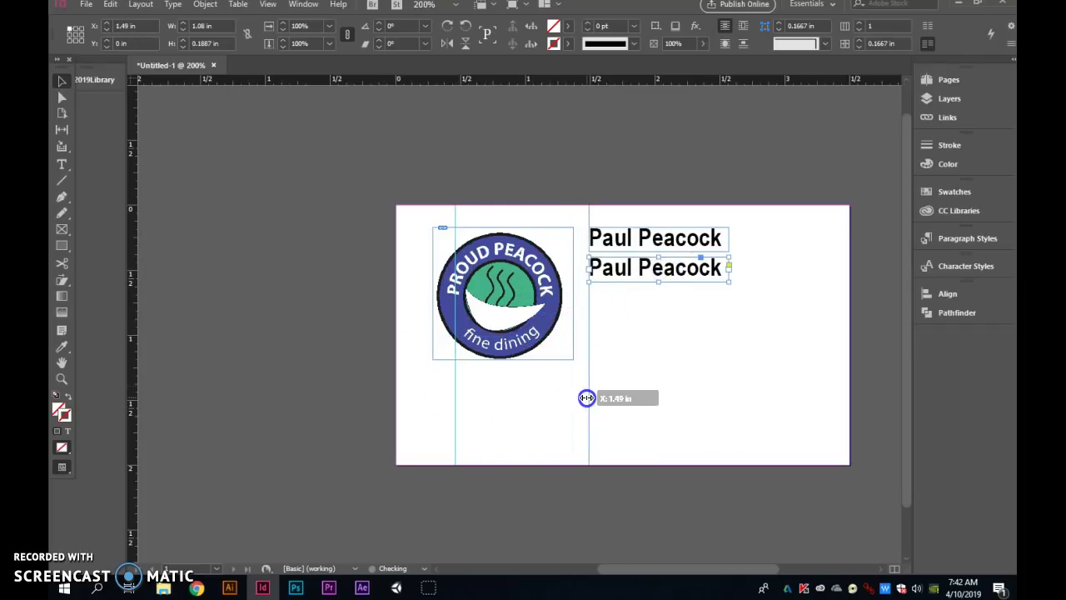
# Step: Change the copied text to 'Owner' in 8 pt plain Arial Narrow
pyautogui.doubleClick(688, 275)
pyautogui.moveTo(725, 270); pyautogui.dragTo(570, 273)
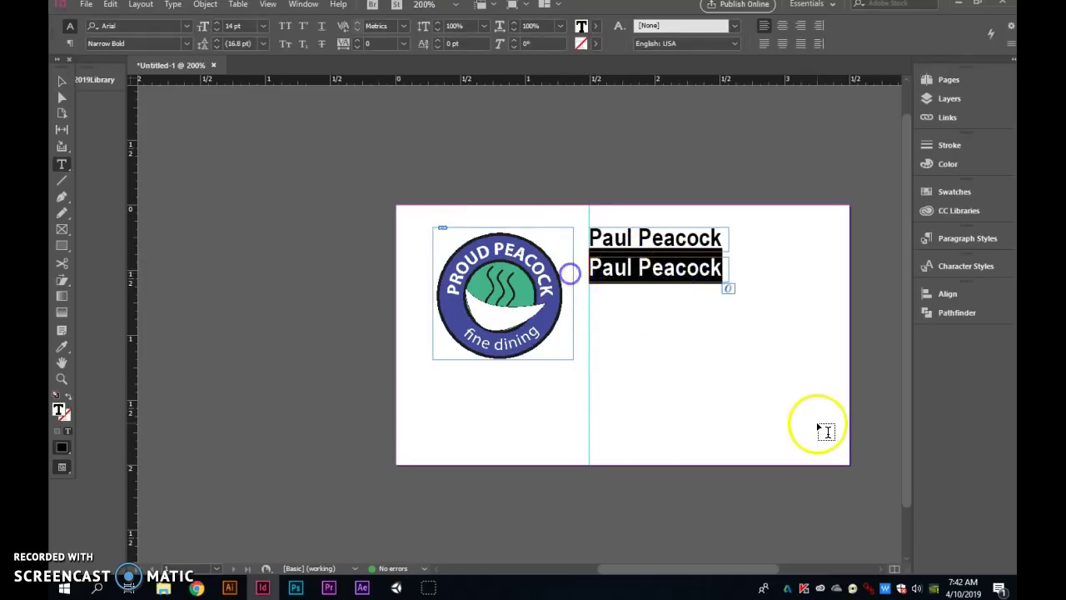
pyautogui.write('Owner')
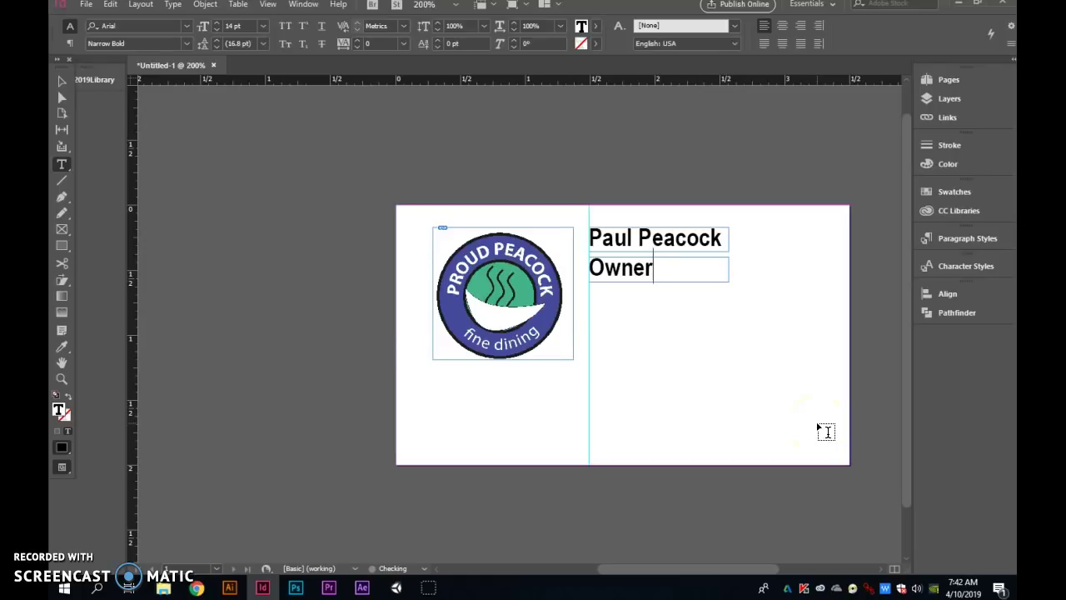
pyautogui.hotkey('ctrl', 'a')
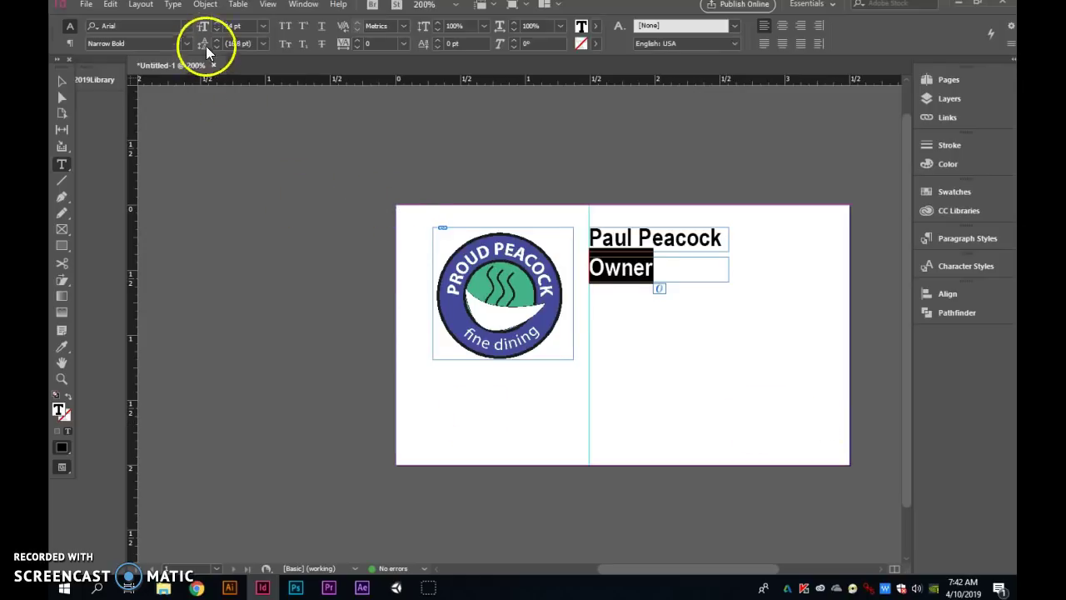
pyautogui.click(217, 31)
pyautogui.click(218, 31)
pyautogui.click(217, 30)
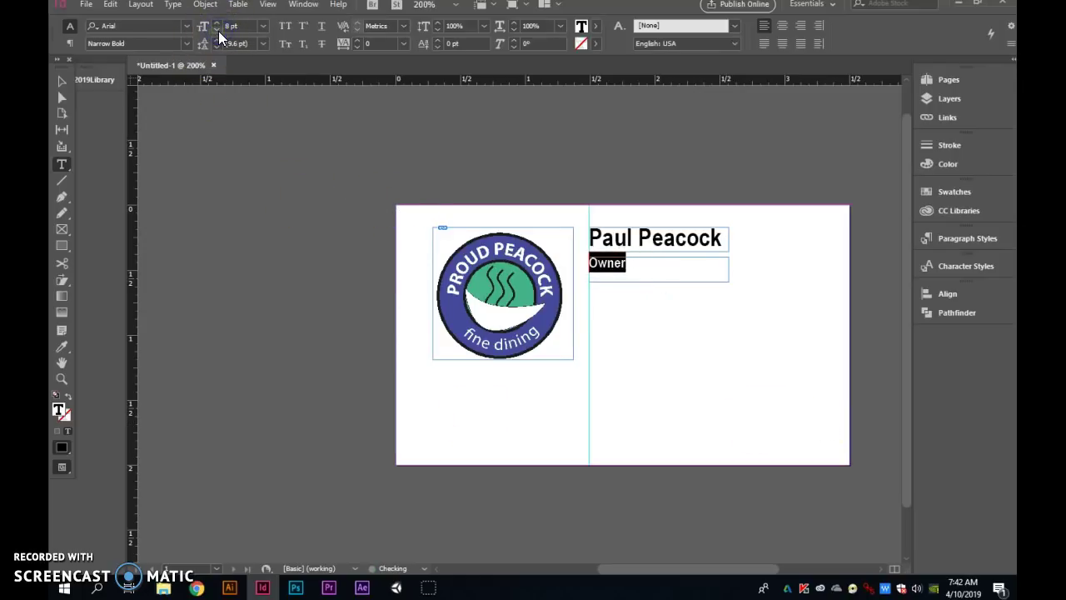
pyautogui.click(185, 43)
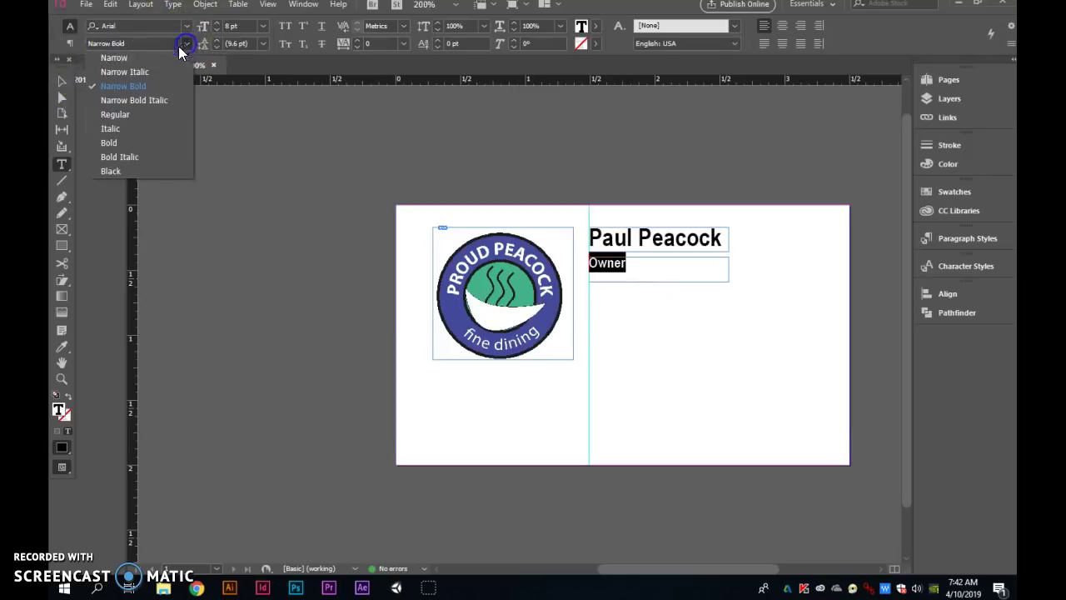
pyautogui.click(167, 57)
# Step: Nudge the Owner frame up under the name, then copy it
pyautogui.click(701, 347)
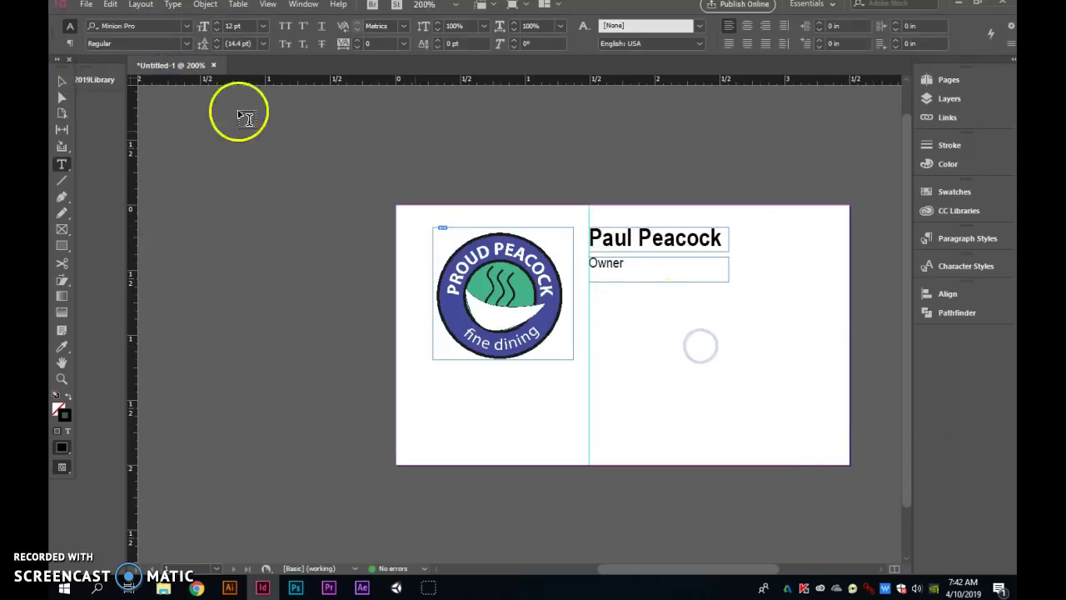
pyautogui.click(62, 81)
pyautogui.click(637, 263)
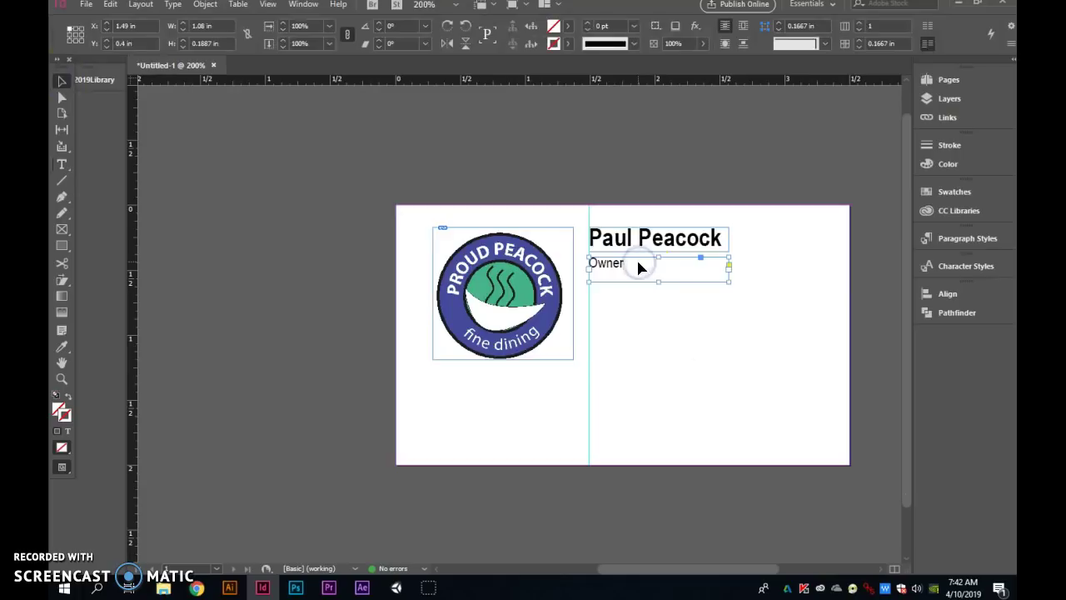
pyautogui.press('Up')
pyautogui.press('Up')
pyautogui.press('Up')
pyautogui.click(638, 325)
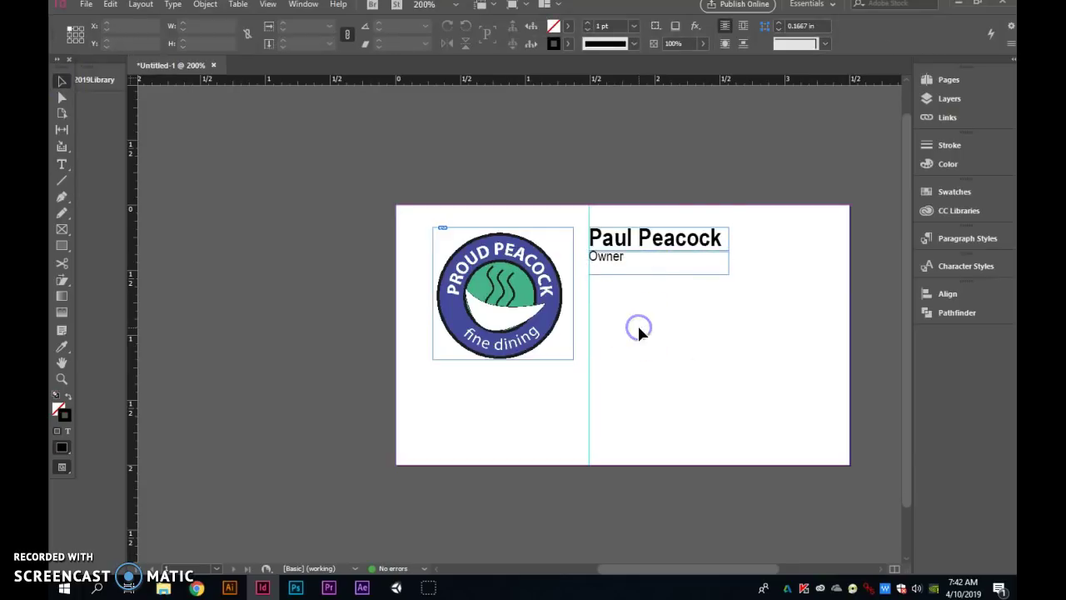
pyautogui.click(612, 265)
pyautogui.hotkey('ctrl', 'c')
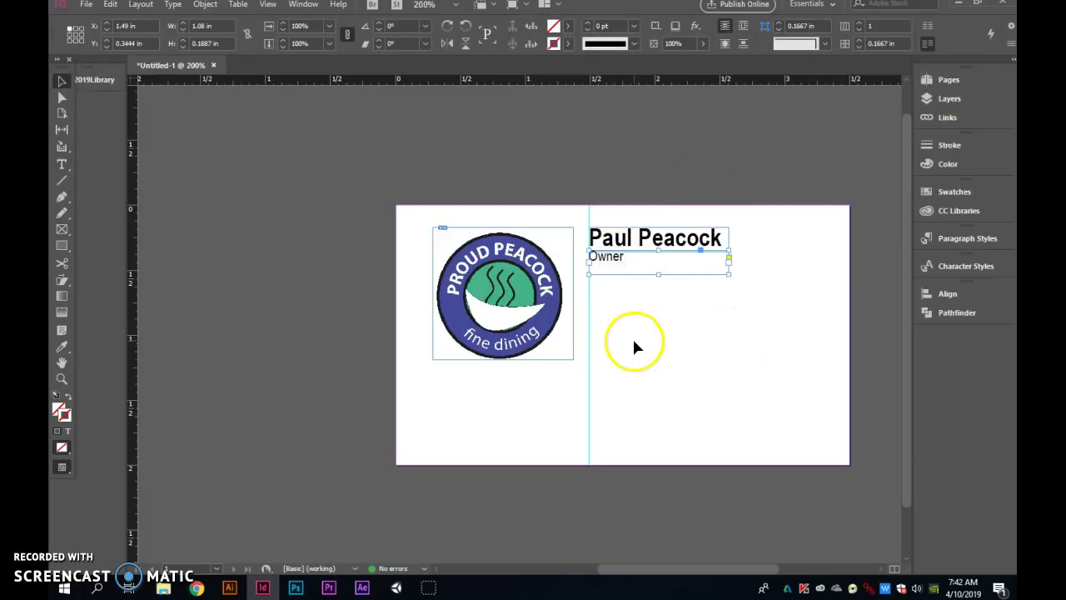
# Step: Paste a duplicate of the Owner frame below the heading and retype its text as contact details
pyautogui.hotkey('ctrl', 'v')
pyautogui.moveTo(543, 337); pyautogui.dragTo(682, 354)
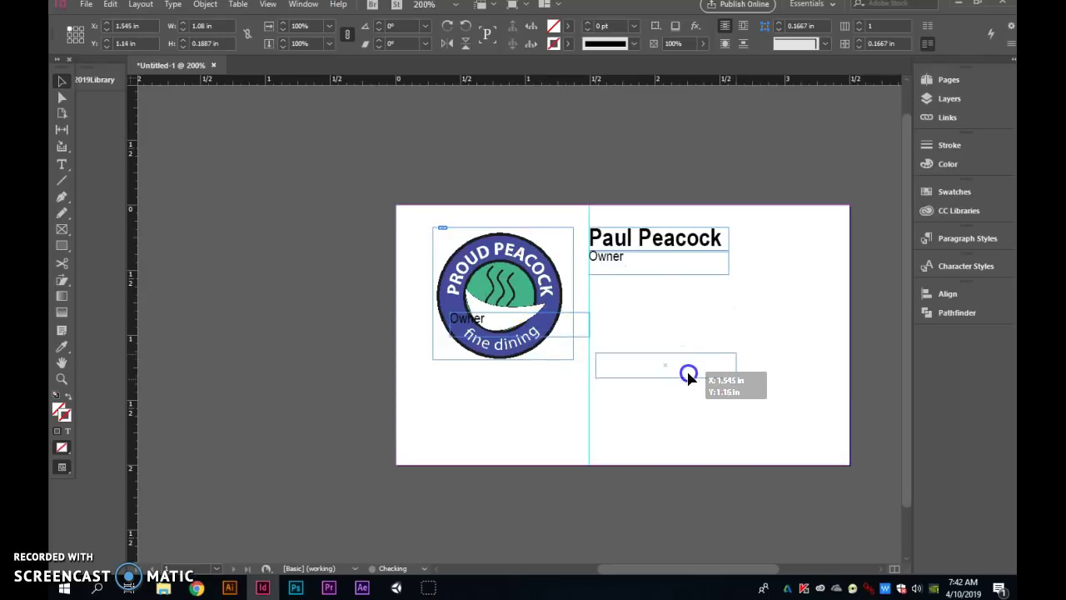
pyautogui.doubleClick(637, 342)
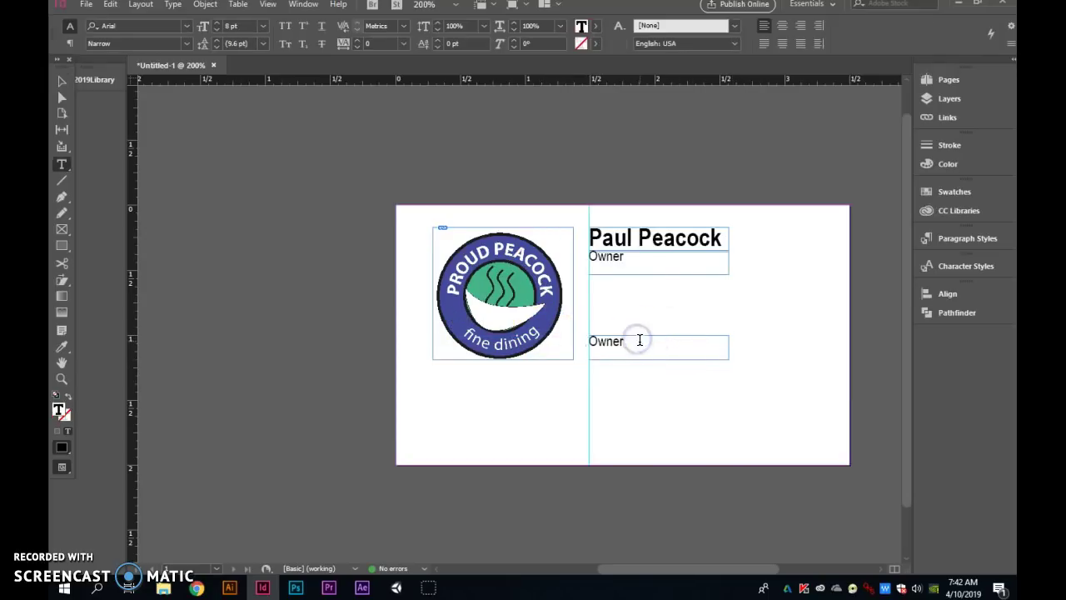
pyautogui.moveTo(626, 341); pyautogui.dragTo(568, 339)
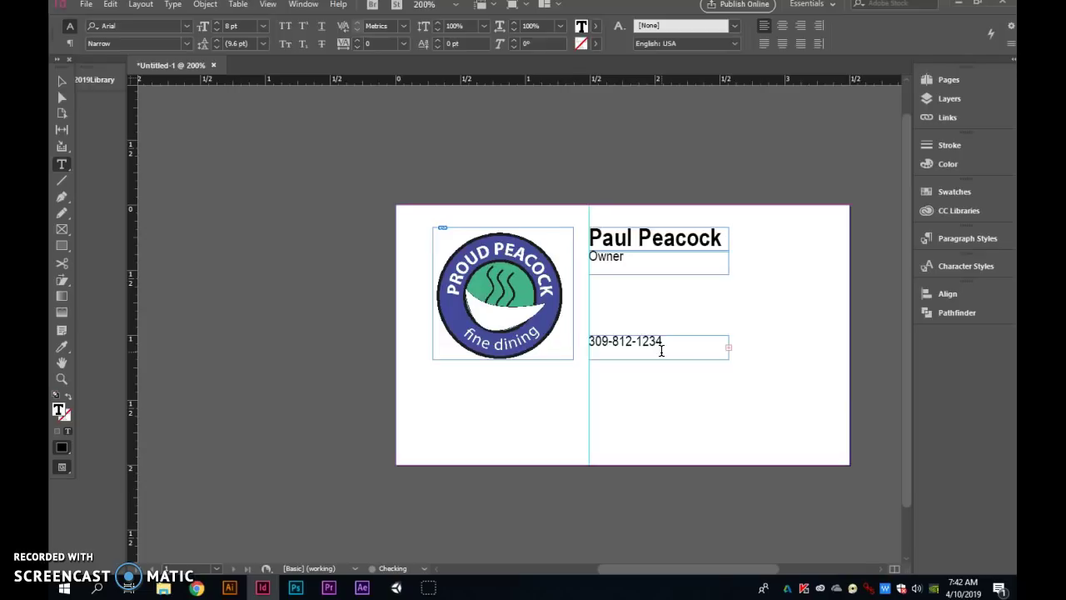
pyautogui.scroll(-1, 686, 353)
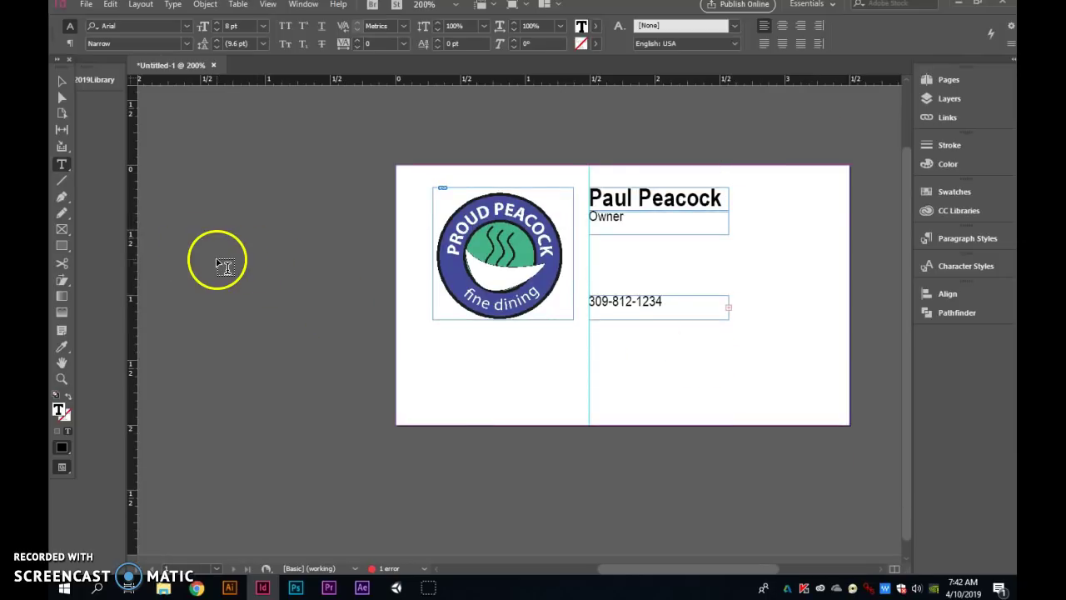
pyautogui.click(62, 81)
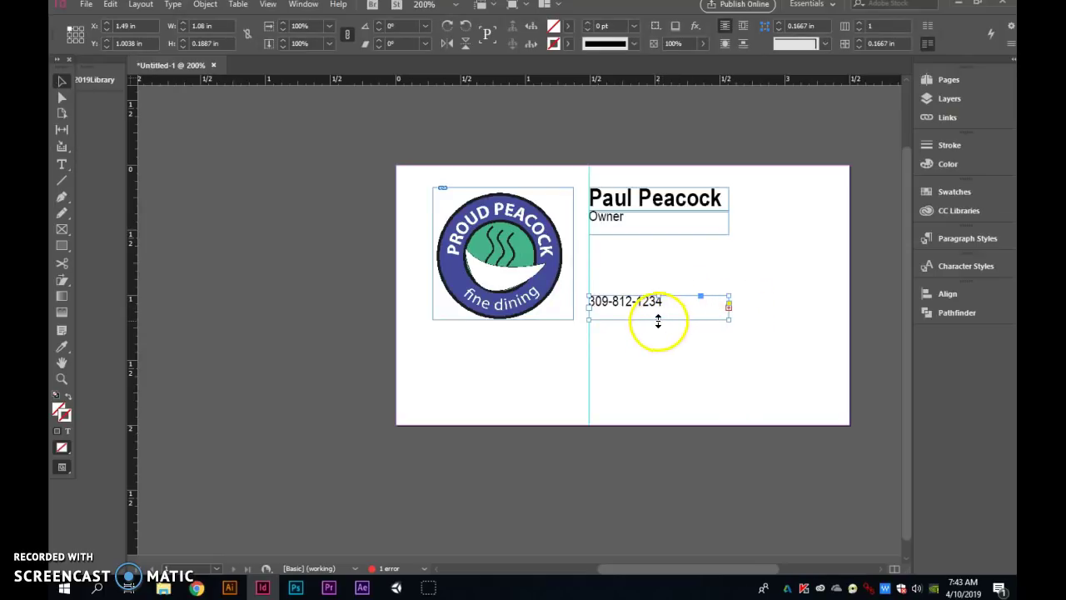
pyautogui.moveTo(658, 321); pyautogui.dragTo(658, 358)
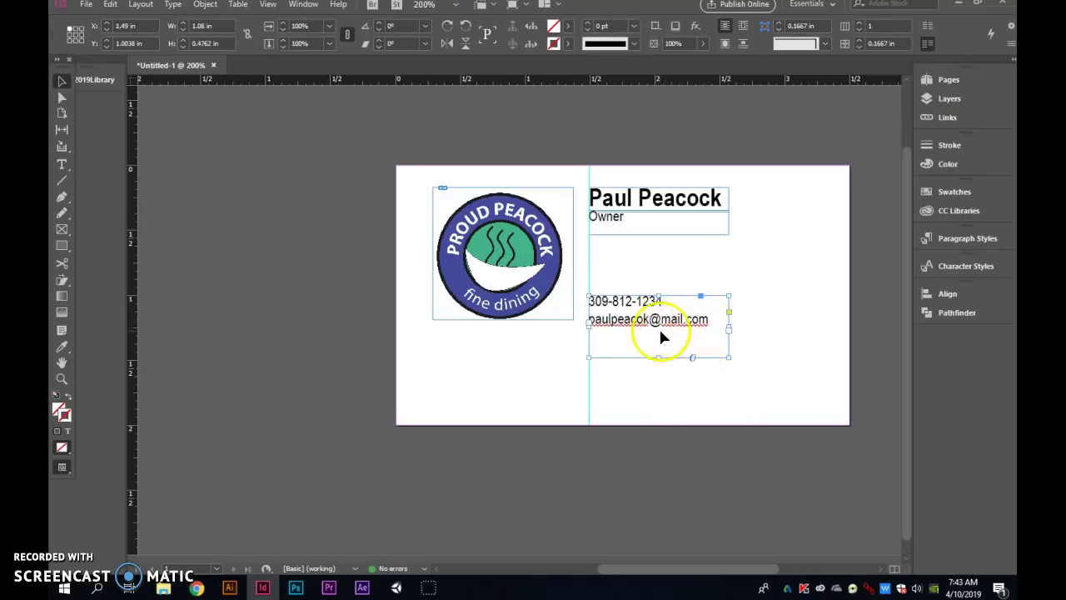
pyautogui.doubleClick(663, 319)
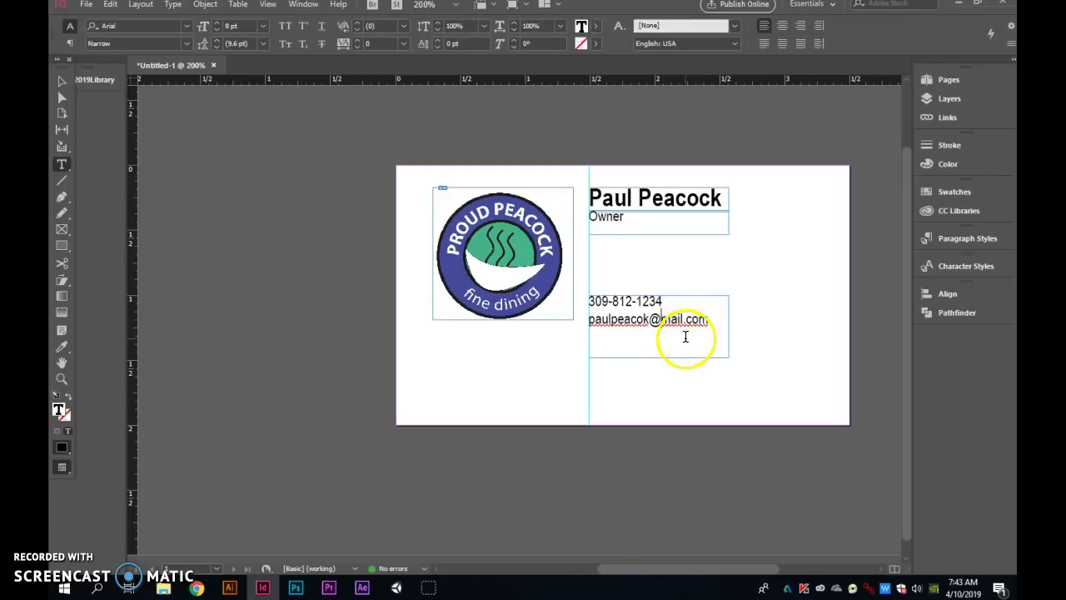
pyautogui.write('g')
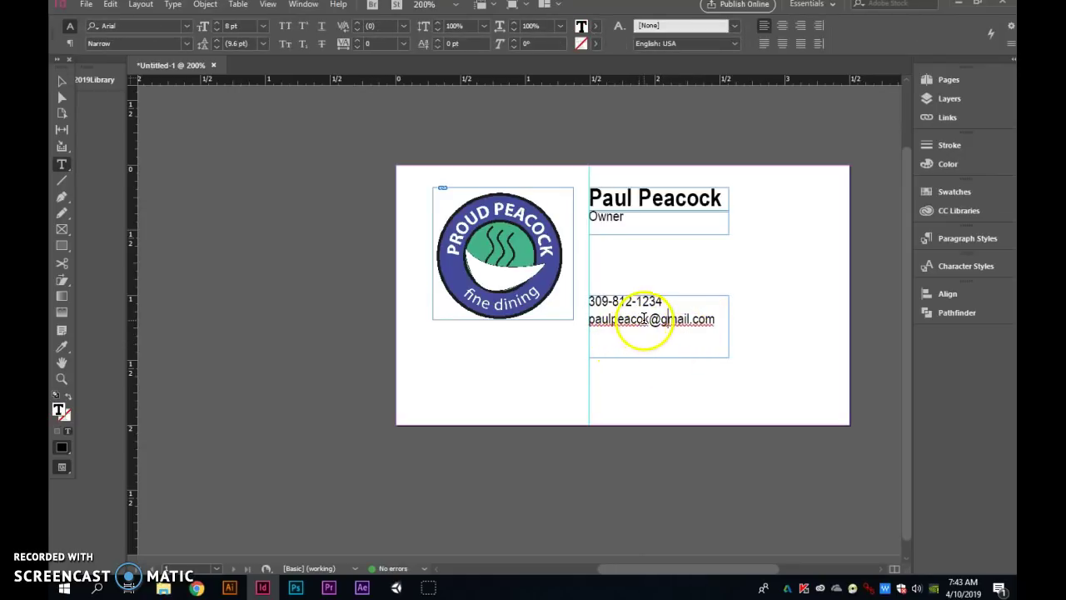
pyautogui.click(722, 319)
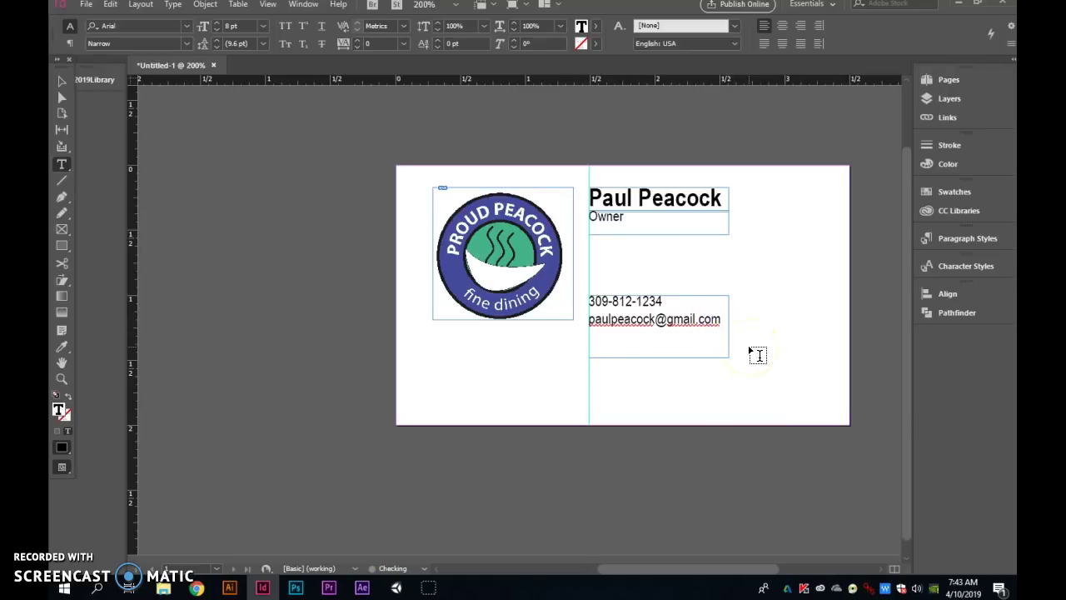
pyautogui.click(292, 122)
pyautogui.click(61, 80)
pyautogui.click(605, 350)
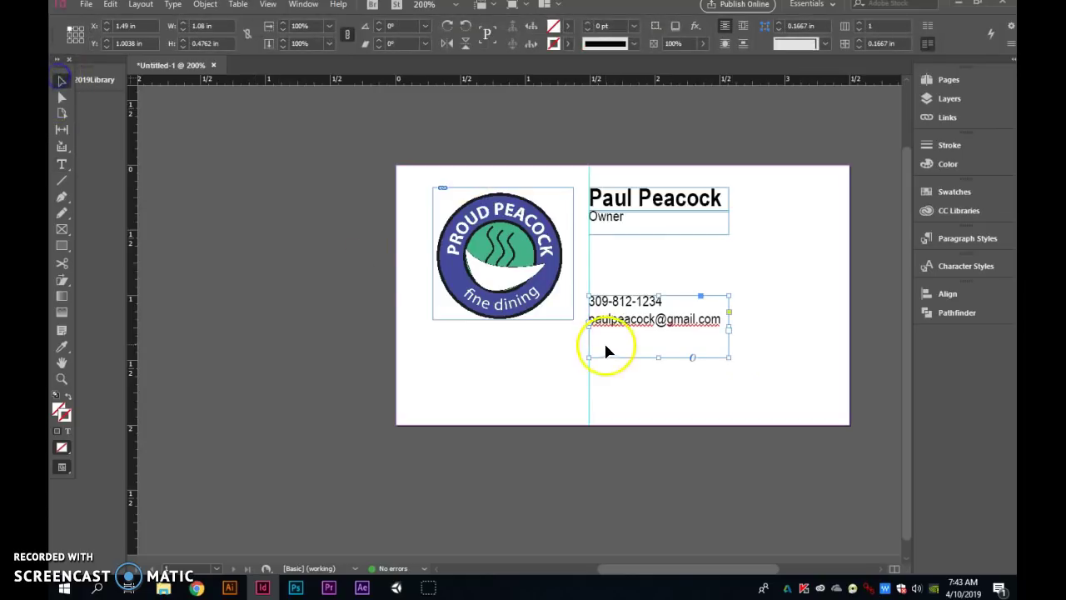
# Step: Copy the contact frame lower and type the address 123 Main Street, Lexington, Illinois
pyautogui.moveTo(642, 337)
pyautogui.mouseDown()
pyautogui.moveTo(671, 392)
pyautogui.moveTo(673, 381)
pyautogui.moveTo(565, 360)
pyautogui.mouseUp()
pyautogui.doubleClick(702, 389)
pyautogui.write('23 Main Street')
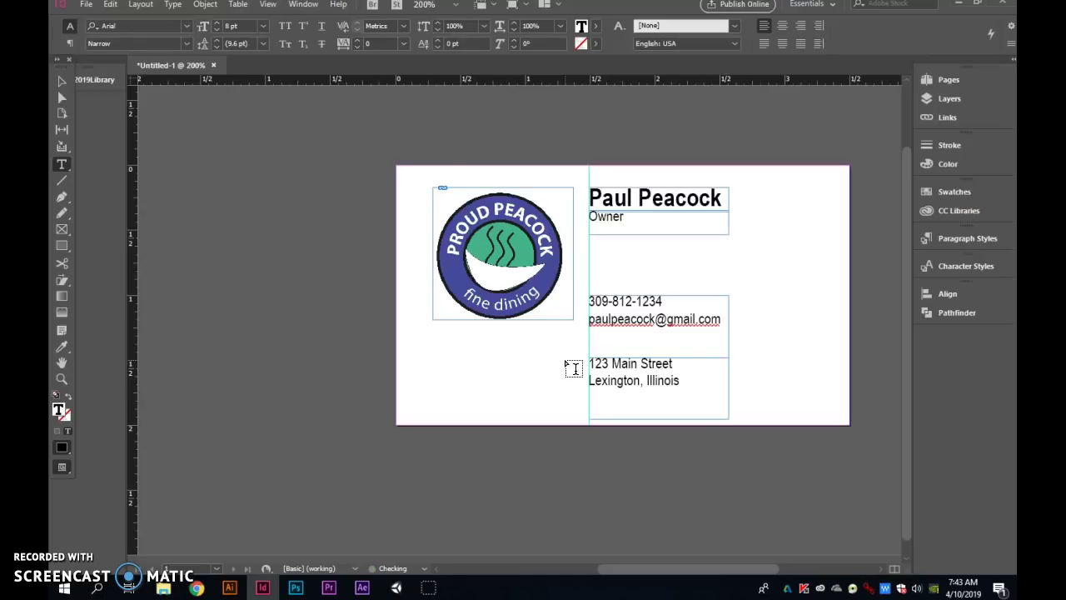
# Step: Move the phone and email frame slightly higher on the card
pyautogui.click(60, 81)
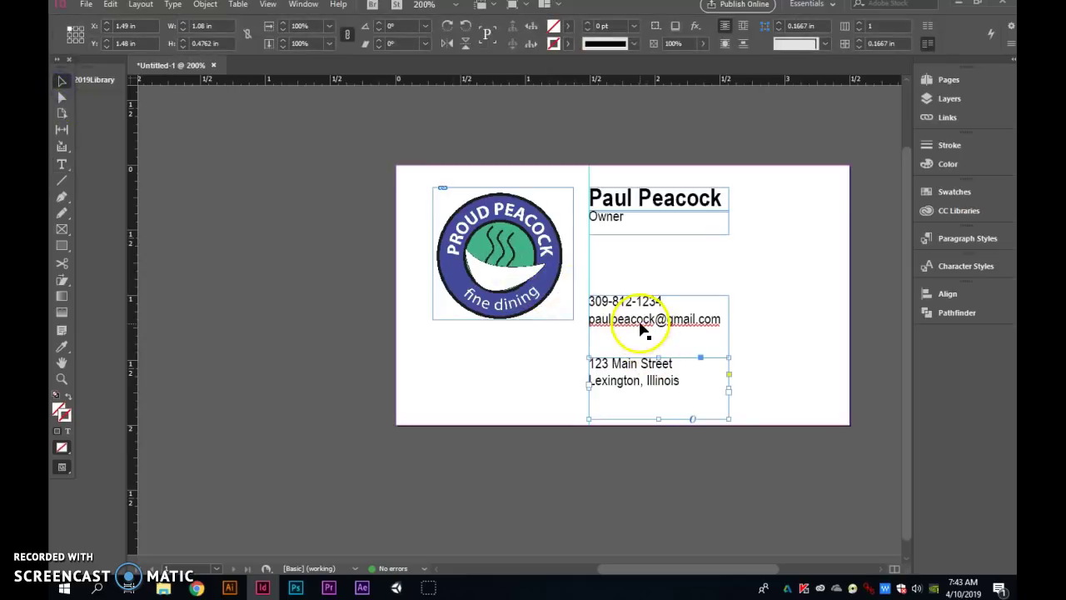
pyautogui.moveTo(641, 330); pyautogui.dragTo(640, 300)
pyautogui.click(778, 329)
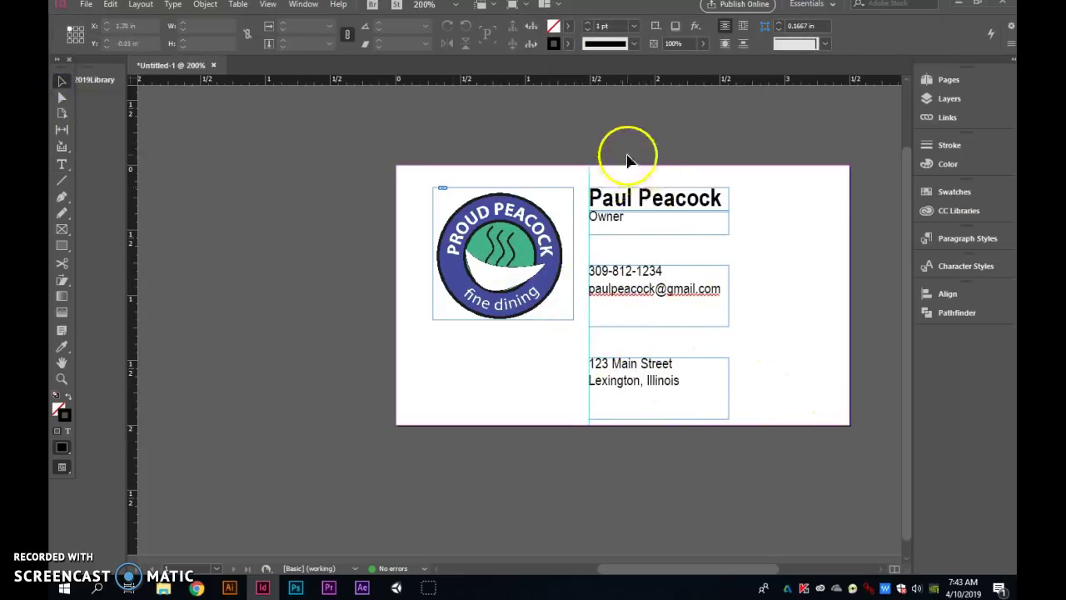
# Step: Nudge the three text frames together slightly to the right
pyautogui.moveTo(629, 177); pyautogui.dragTo(742, 470)
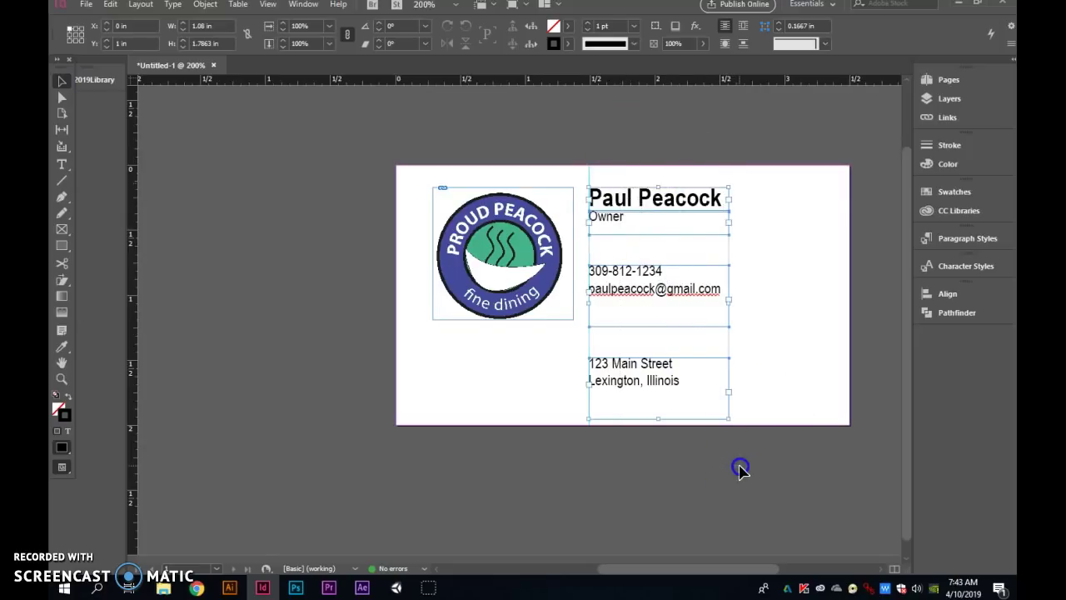
pyautogui.press('Right')
pyautogui.press('Right')
pyautogui.press('Right')
pyautogui.press('Right')
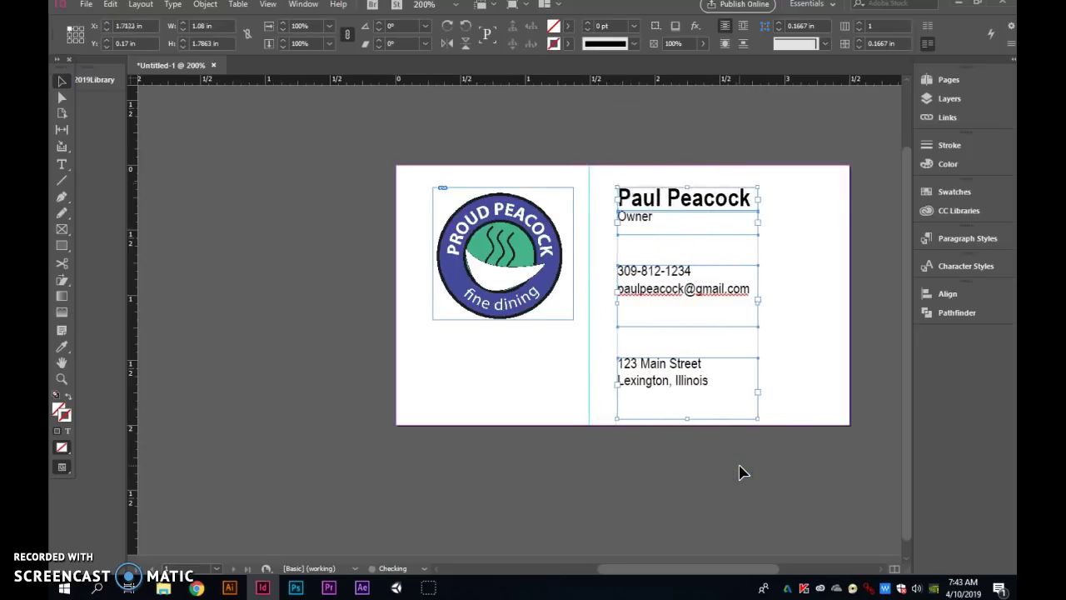
pyautogui.press('Right')
pyautogui.press('Right')
pyautogui.press('Right')
pyautogui.press('Left')
pyautogui.press('Left')
pyautogui.press('Left')
pyautogui.press('Left')
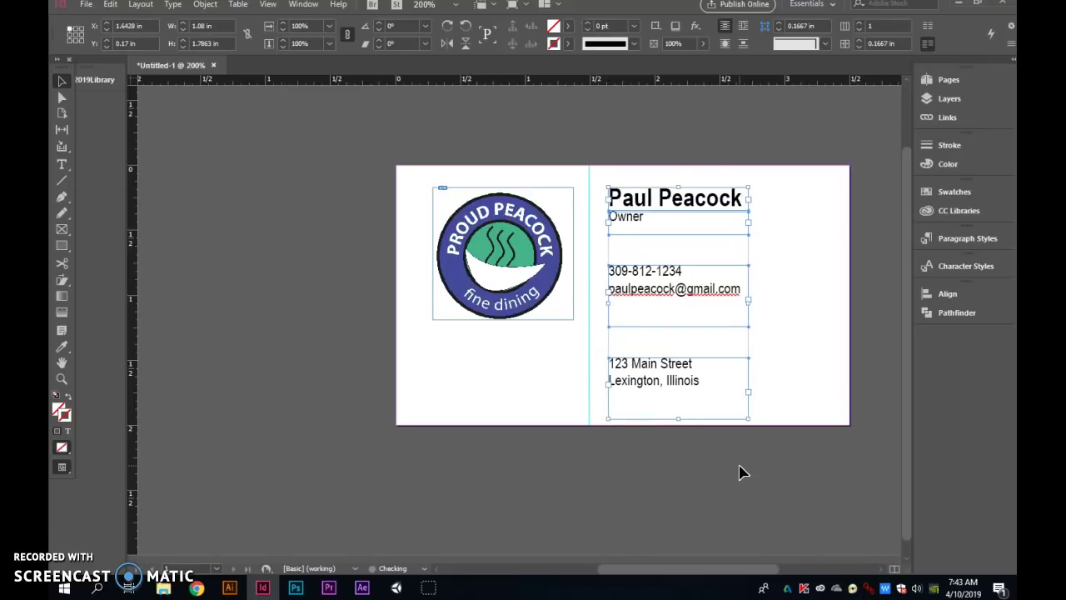
pyautogui.press('Left')
pyautogui.press('Left')
pyautogui.press('Left')
pyautogui.press('Left')
pyautogui.press('Left')
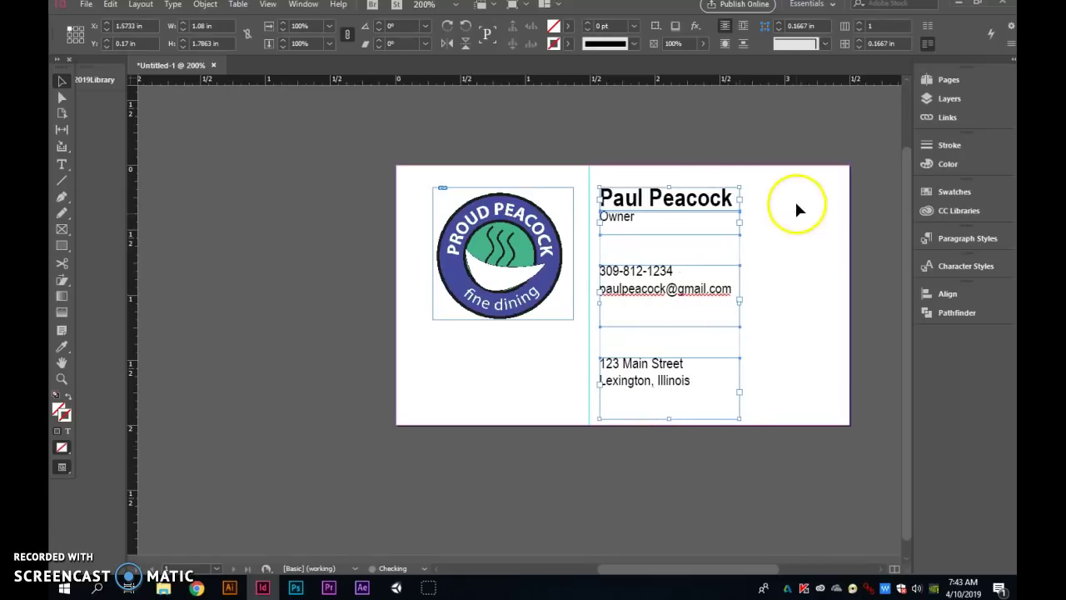
pyautogui.click(648, 135)
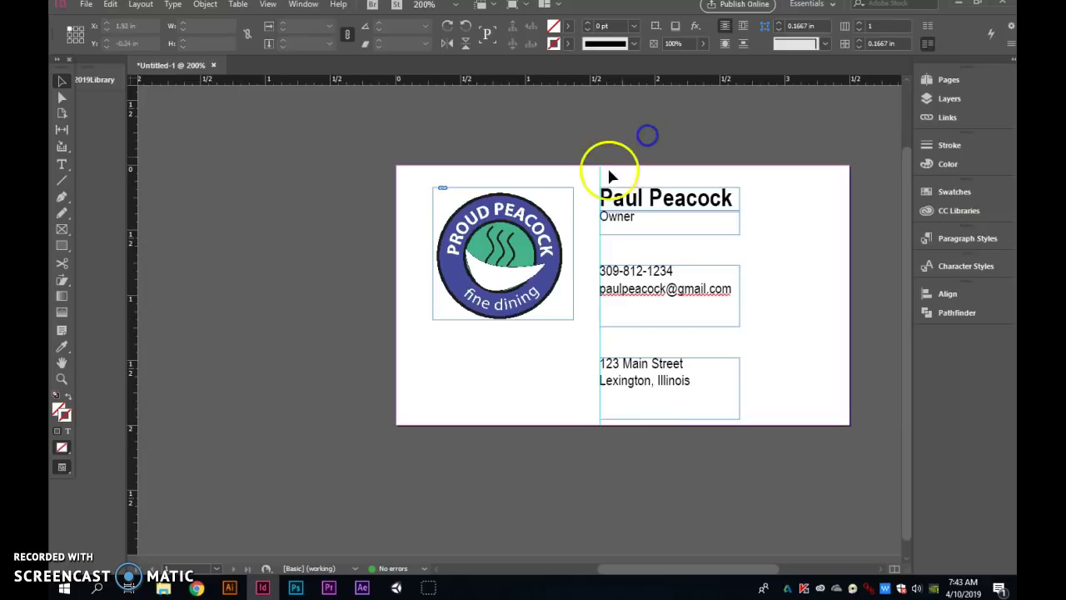
# Step: Move the Proud Peacock logo a little left and down
pyautogui.click(576, 382)
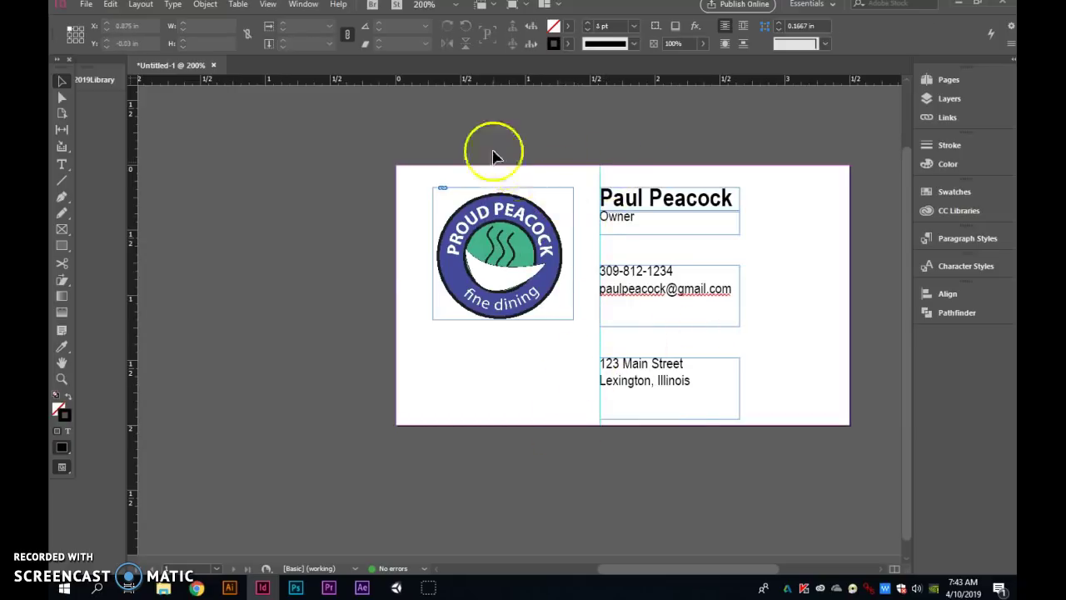
pyautogui.moveTo(513, 290); pyautogui.dragTo(492, 297)
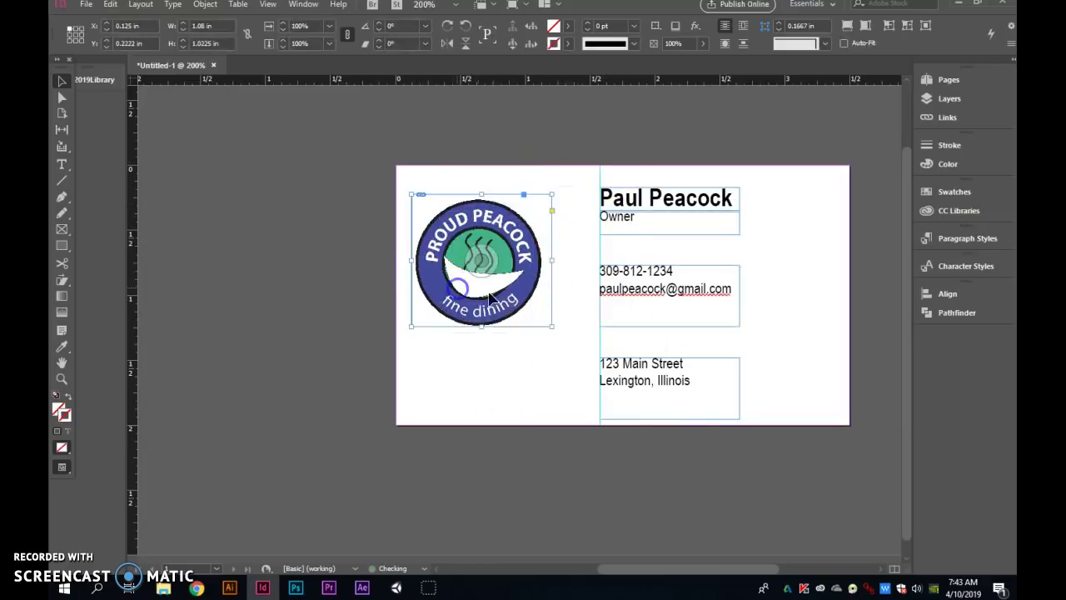
pyautogui.click(448, 213)
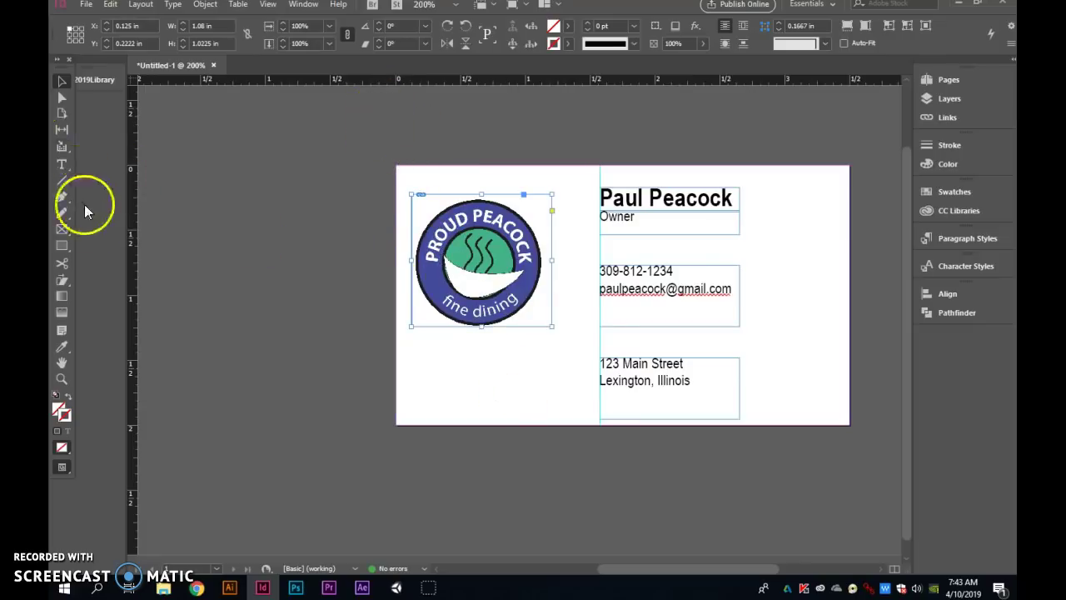
# Step: Draw a tall black-filled rectangle over the card's left side
pyautogui.click(61, 245)
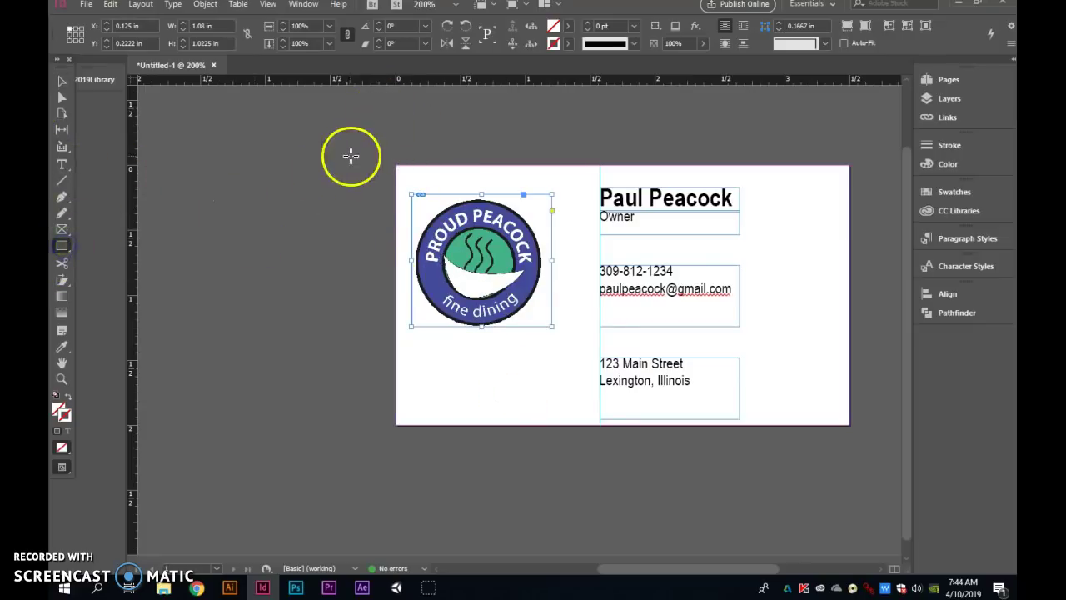
pyautogui.moveTo(368, 132); pyautogui.dragTo(586, 445)
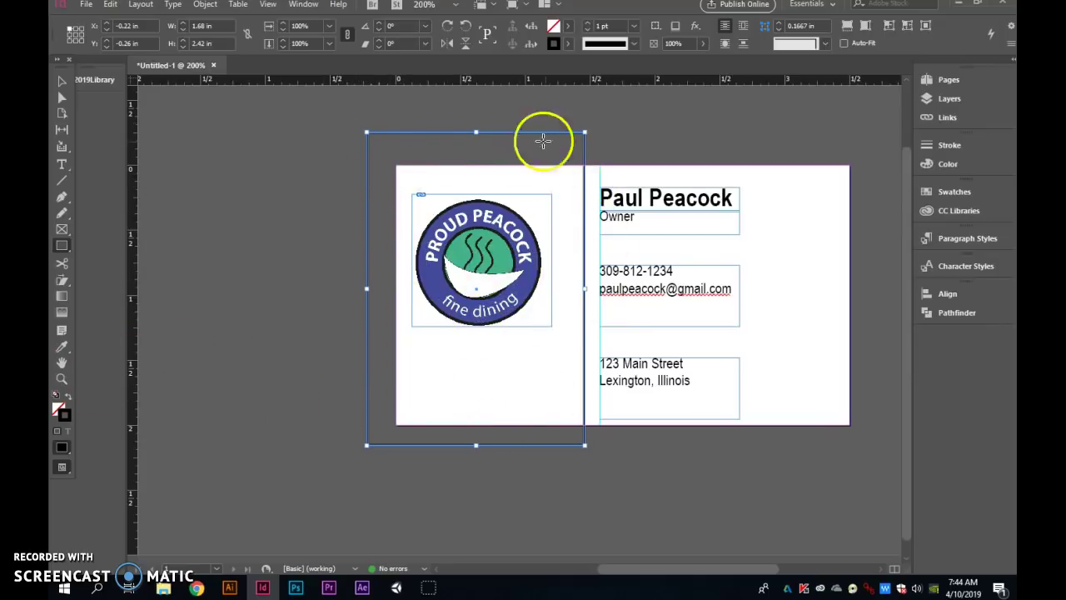
pyautogui.click(69, 404)
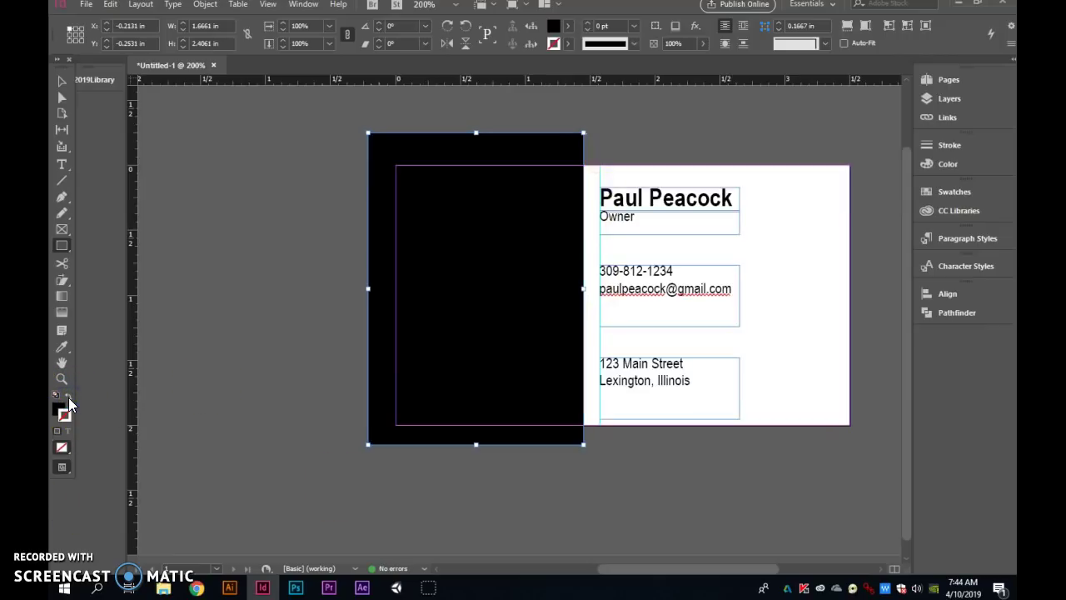
pyautogui.click(68, 92)
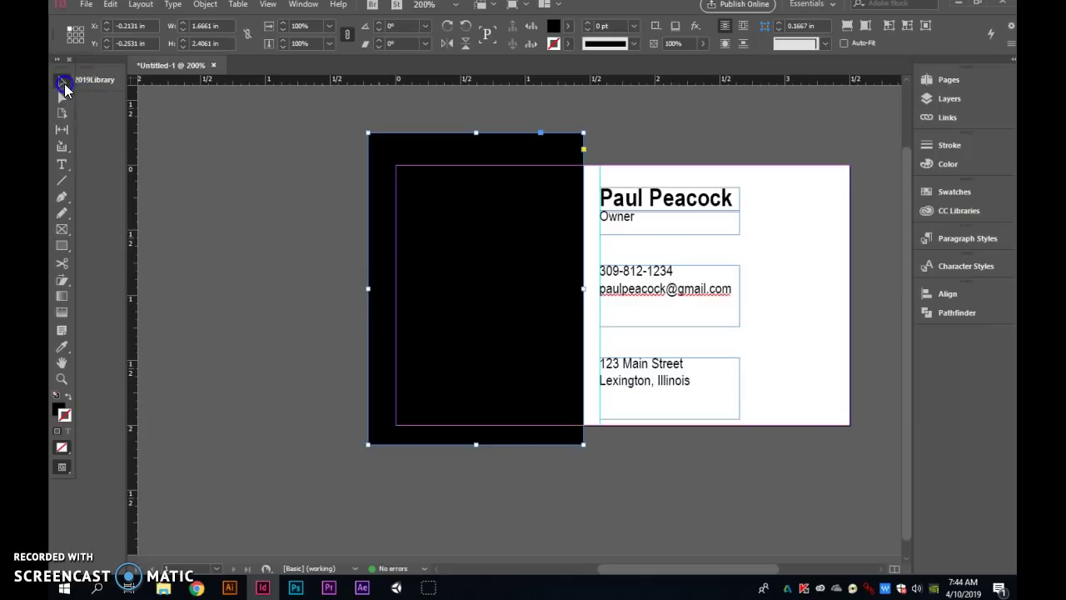
# Step: Send the black rectangle to the back and drag a horizontal gradient across it
pyautogui.rightClick(495, 259)
pyautogui.moveTo(597, 318)
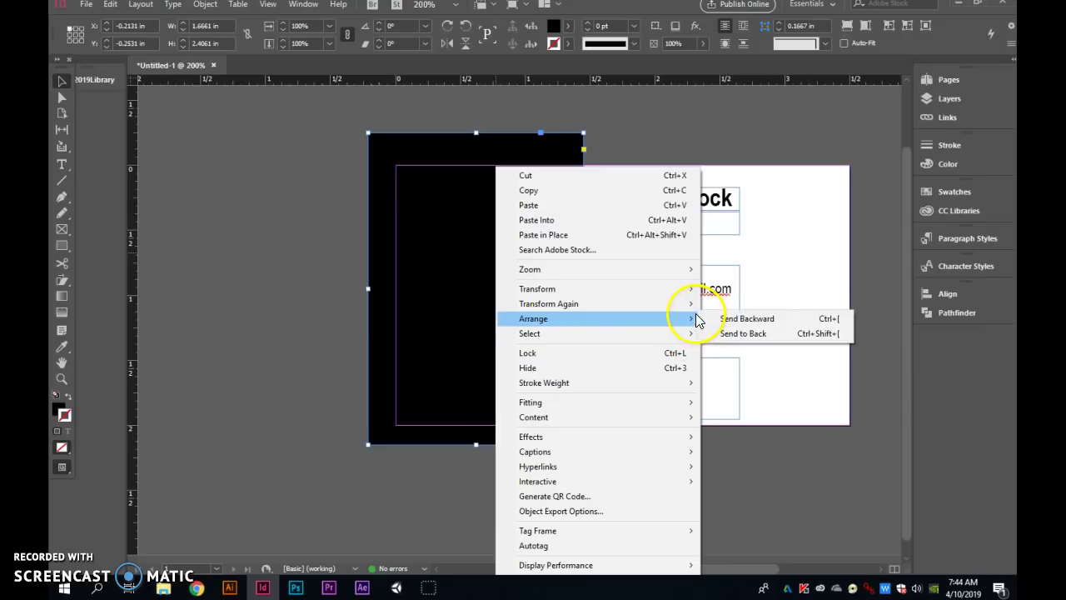
pyautogui.click(744, 335)
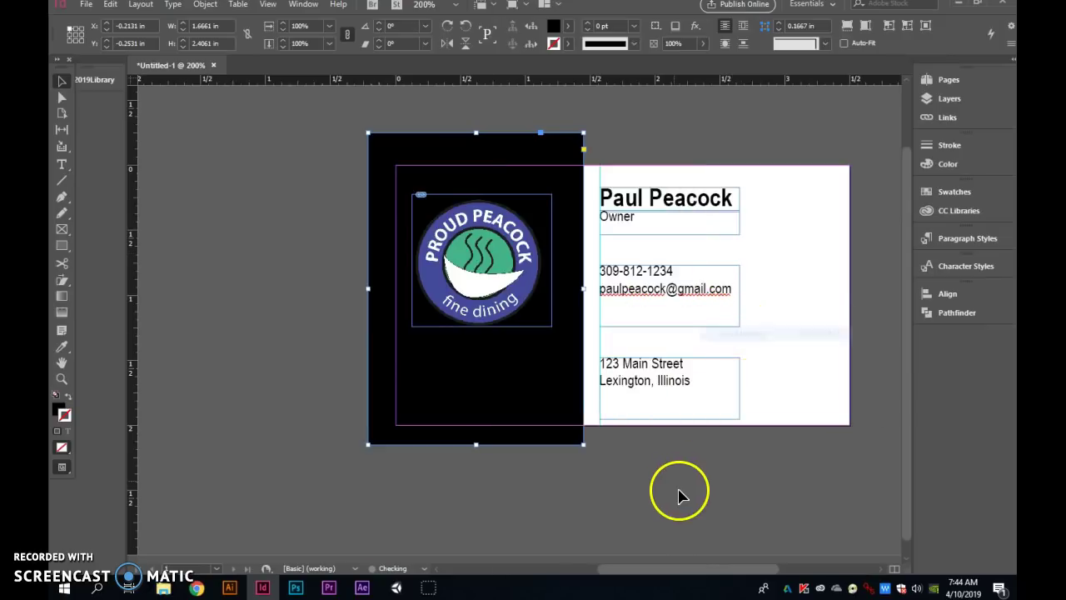
pyautogui.click(526, 400)
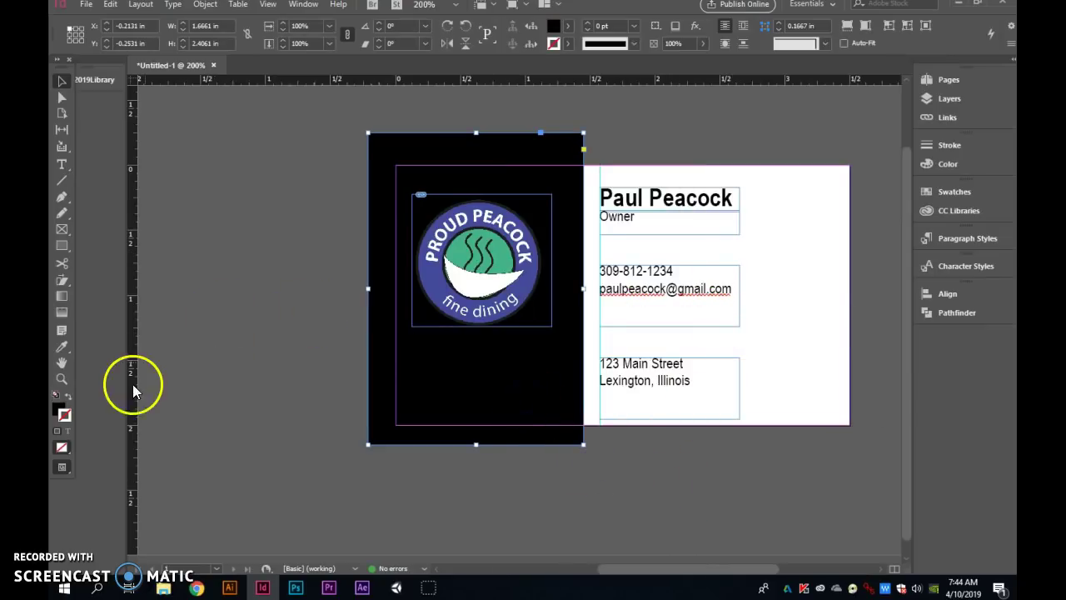
pyautogui.click(59, 303)
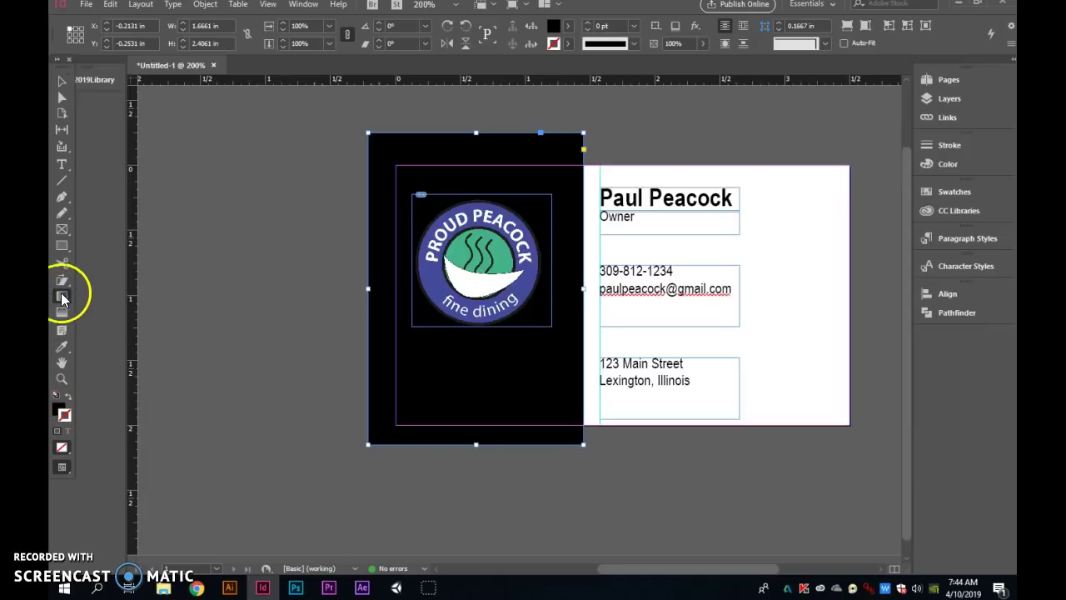
pyautogui.moveTo(426, 376); pyautogui.dragTo(658, 376)
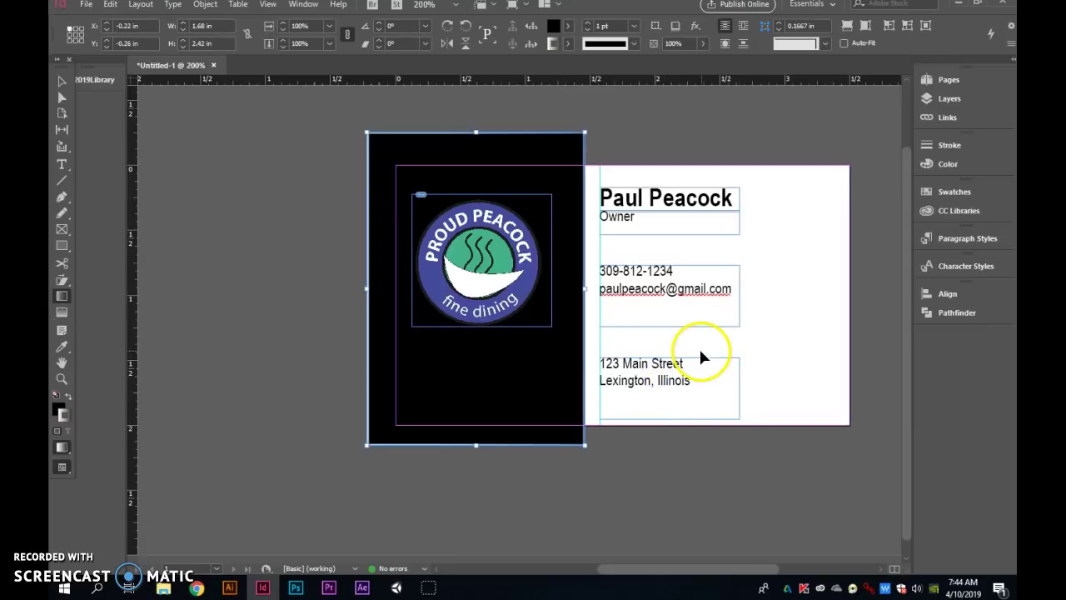
# Step: Set the side bar's stroke to None and try a dark-to-light gradient across it
pyautogui.press('/')
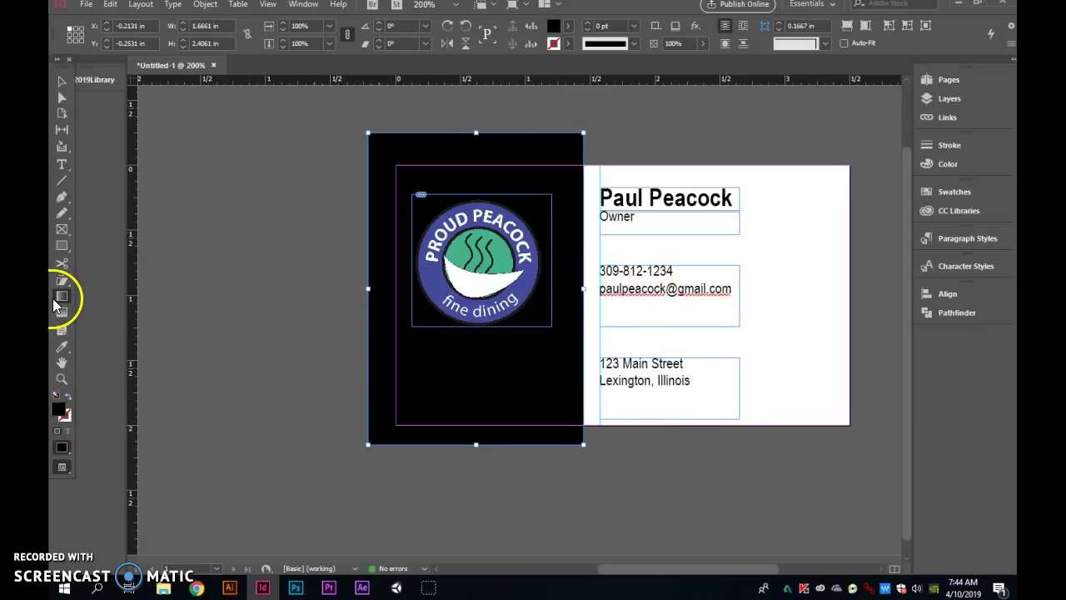
pyautogui.click(55, 297)
pyautogui.moveTo(427, 361)
pyautogui.mouseDown()
pyautogui.moveTo(747, 358)
pyautogui.moveTo(751, 367)
pyautogui.mouseUp()
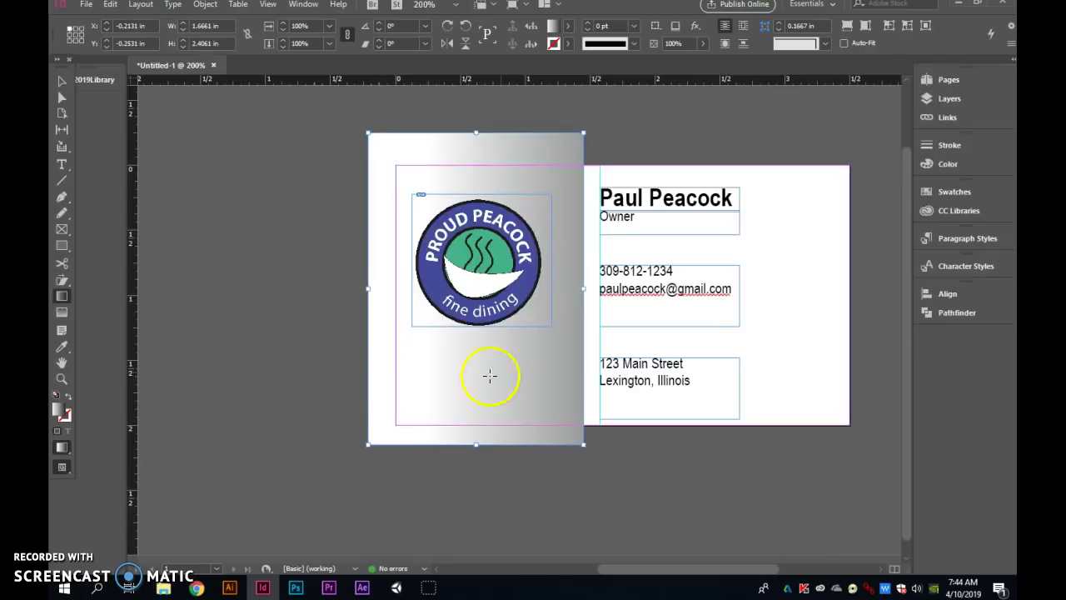
pyautogui.moveTo(538, 378); pyautogui.dragTo(302, 372)
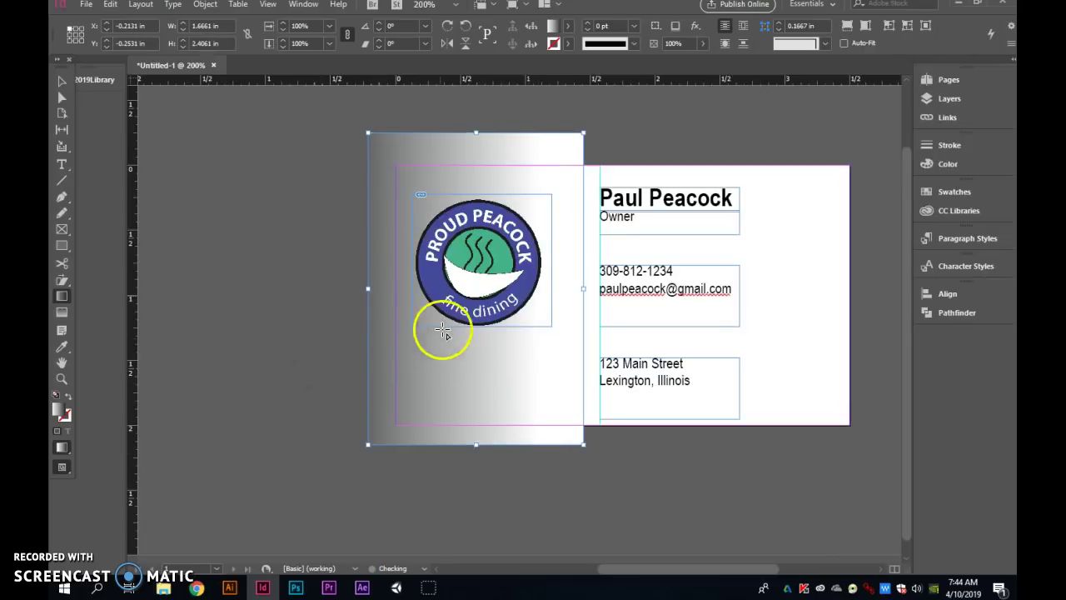
# Step: Fill the side bar with a solid deep blue from the Color Picker
pyautogui.doubleClick(65, 415)
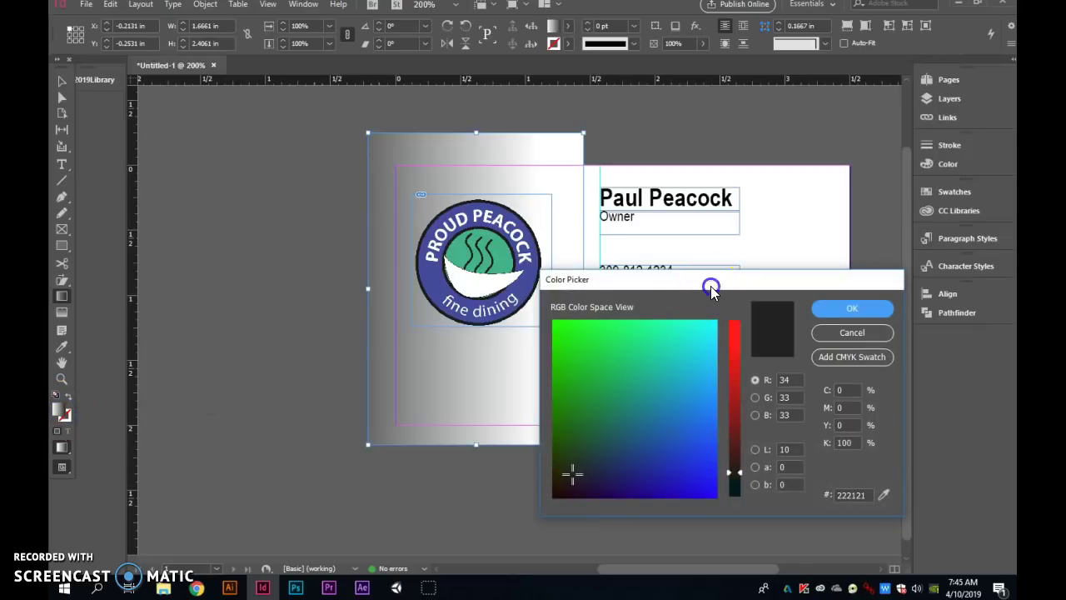
pyautogui.moveTo(704, 284); pyautogui.dragTo(777, 263)
pyautogui.click(767, 414)
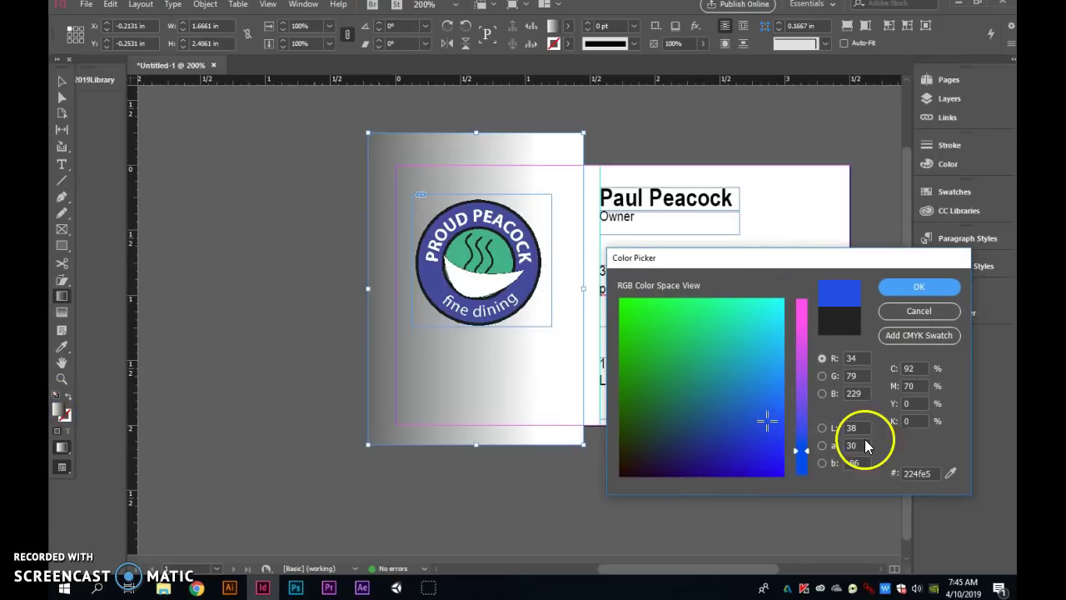
pyautogui.click(774, 450)
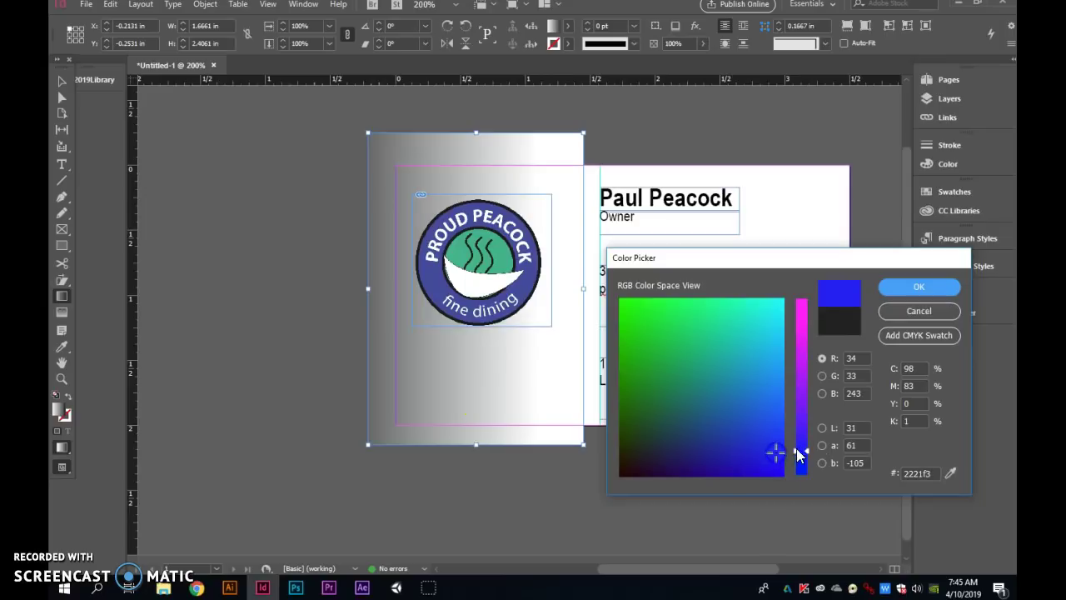
pyautogui.click(894, 288)
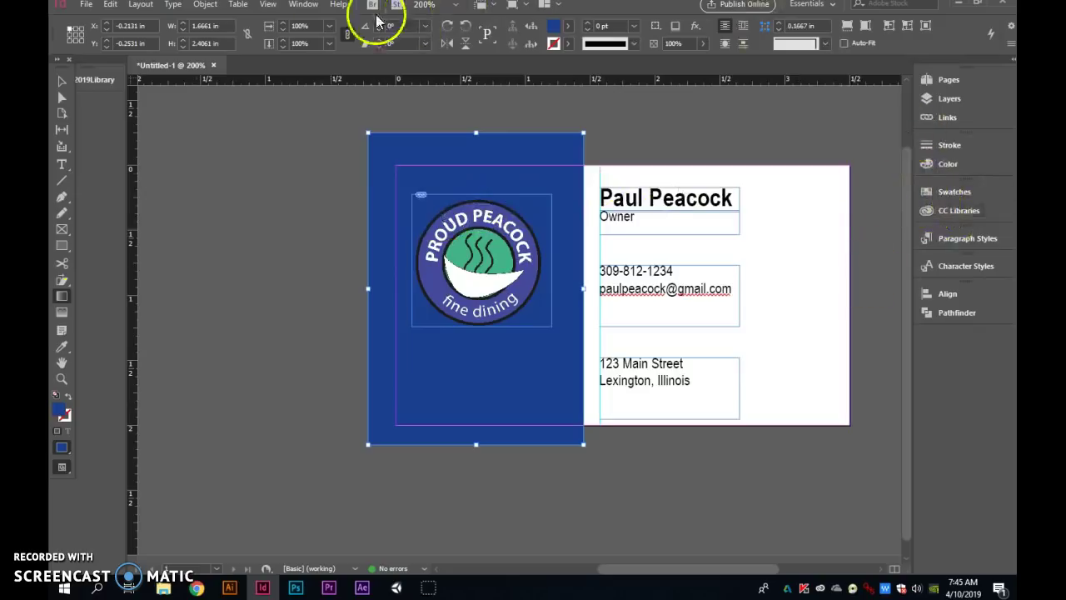
# Step: Open the Gradient panel and set the side bar's gradient type to Linear
pyautogui.click(305, 7)
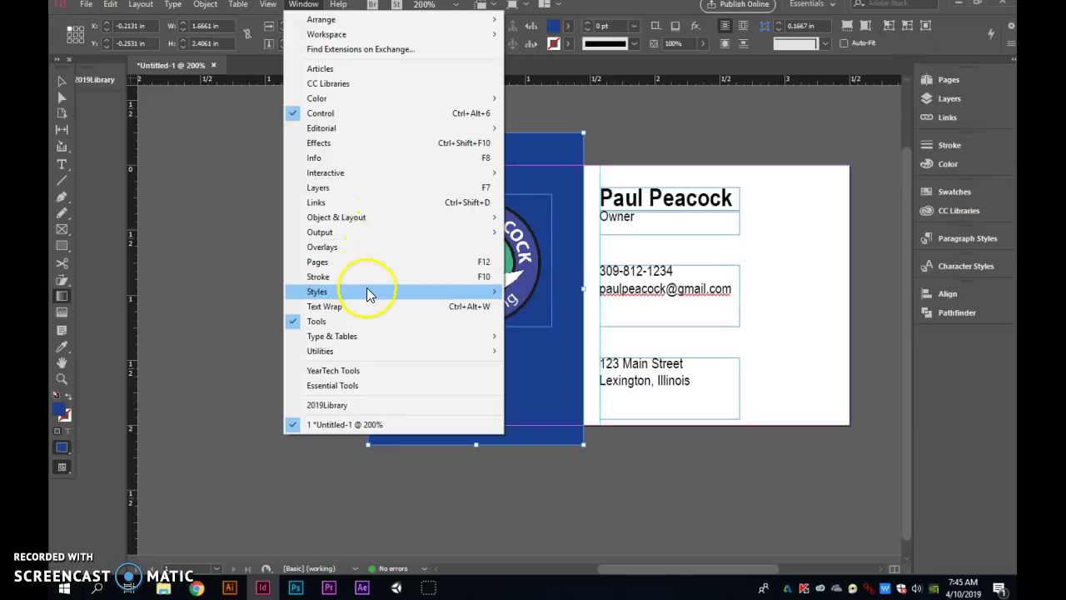
pyautogui.moveTo(317, 98)
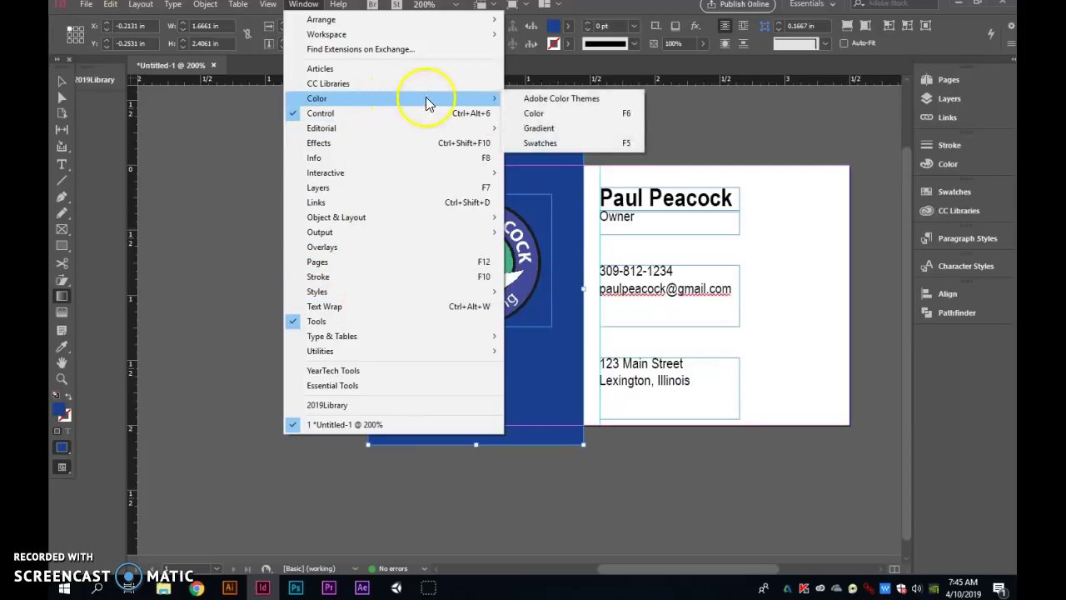
pyautogui.click(582, 134)
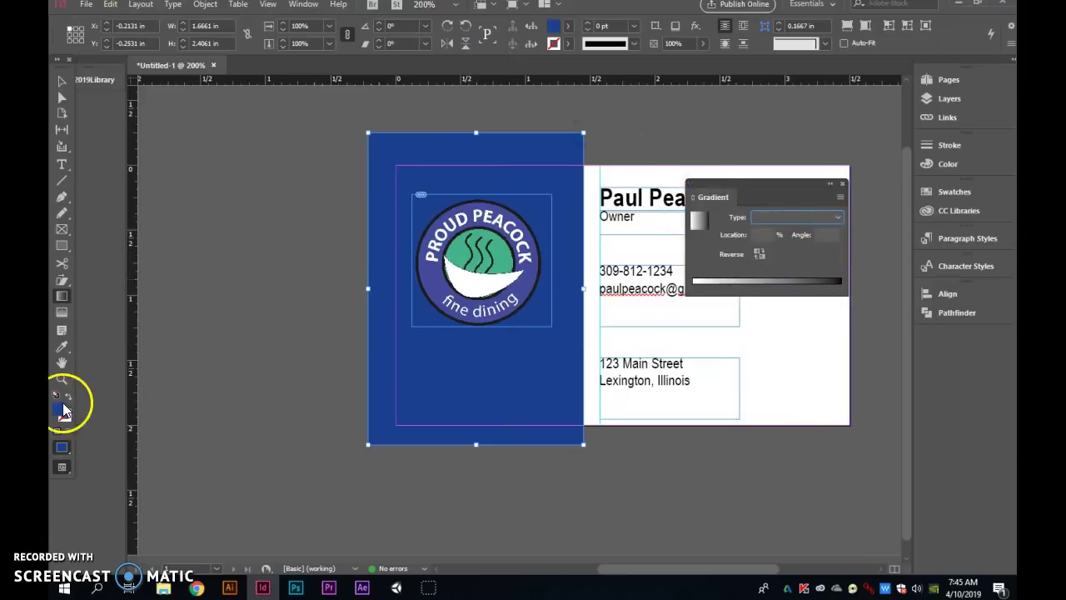
pyautogui.click(842, 282)
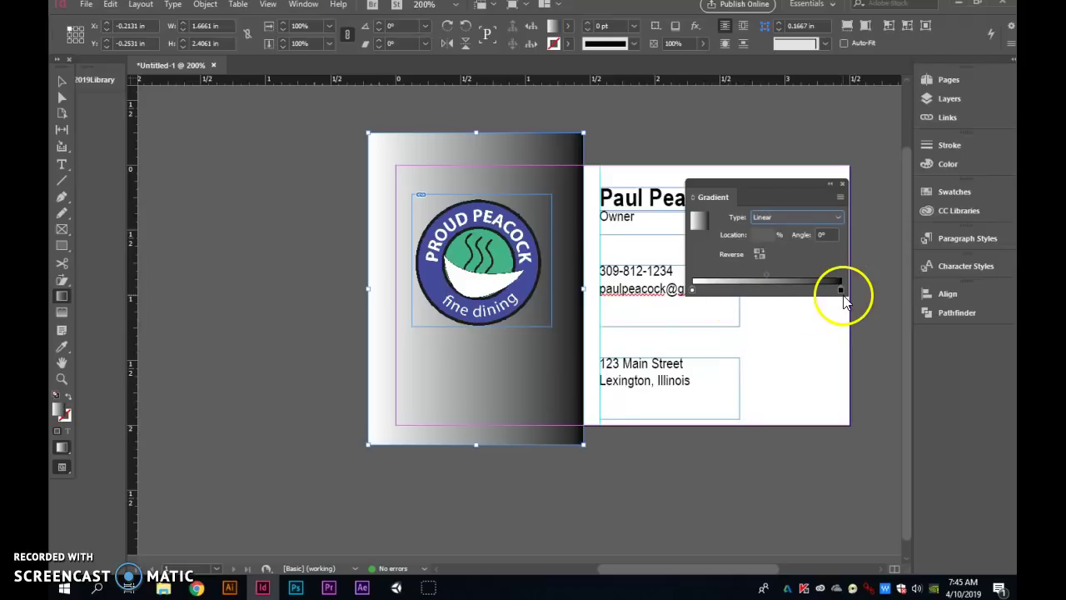
pyautogui.moveTo(841, 291)
pyautogui.mouseDown()
pyautogui.moveTo(745, 295)
pyautogui.moveTo(839, 291)
pyautogui.mouseUp()
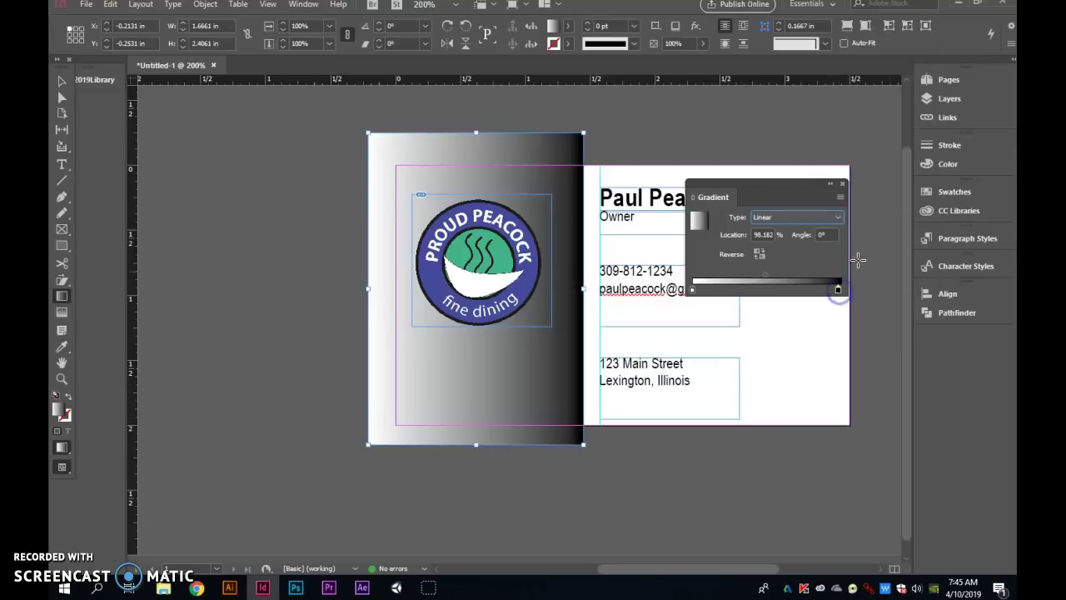
# Step: Make the gradient's end stop the C=100 M=90 Y=10 K=0 swatch, then reverse it
pyautogui.click(947, 164)
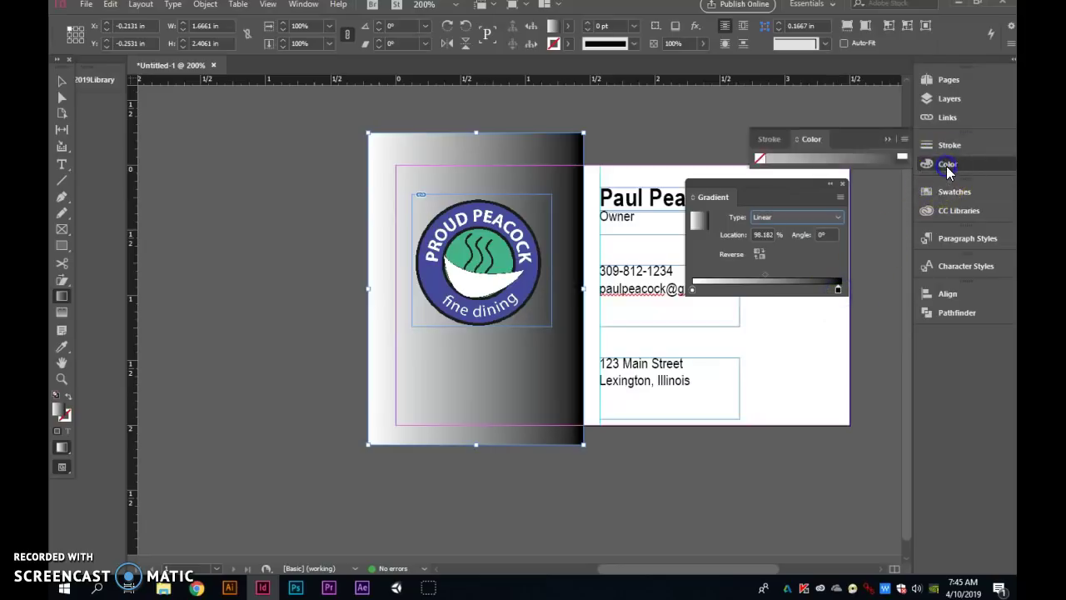
pyautogui.click(801, 140)
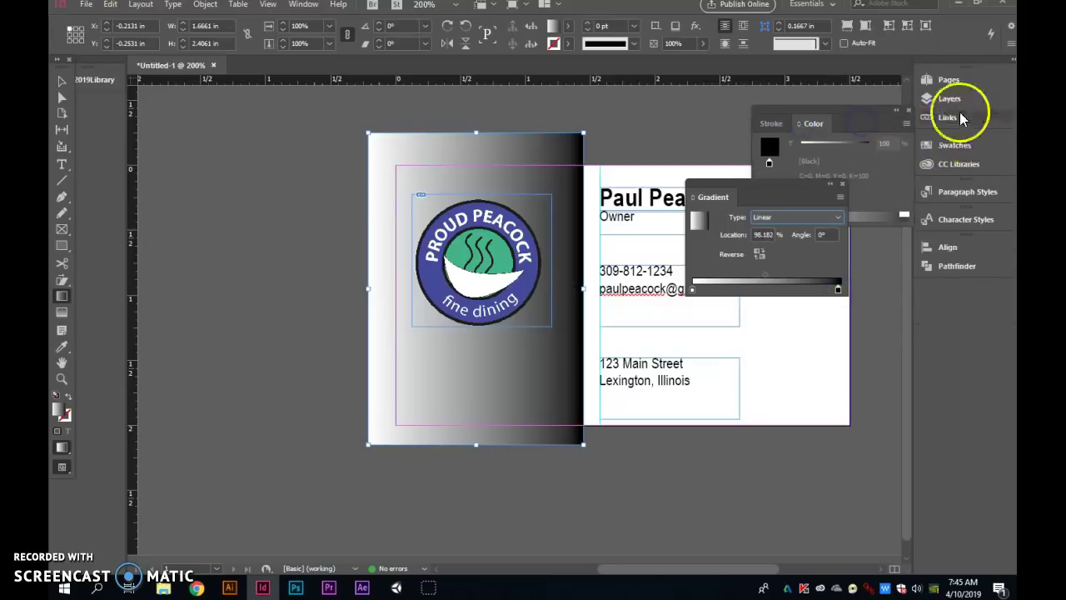
pyautogui.click(904, 112)
pyautogui.click(949, 147)
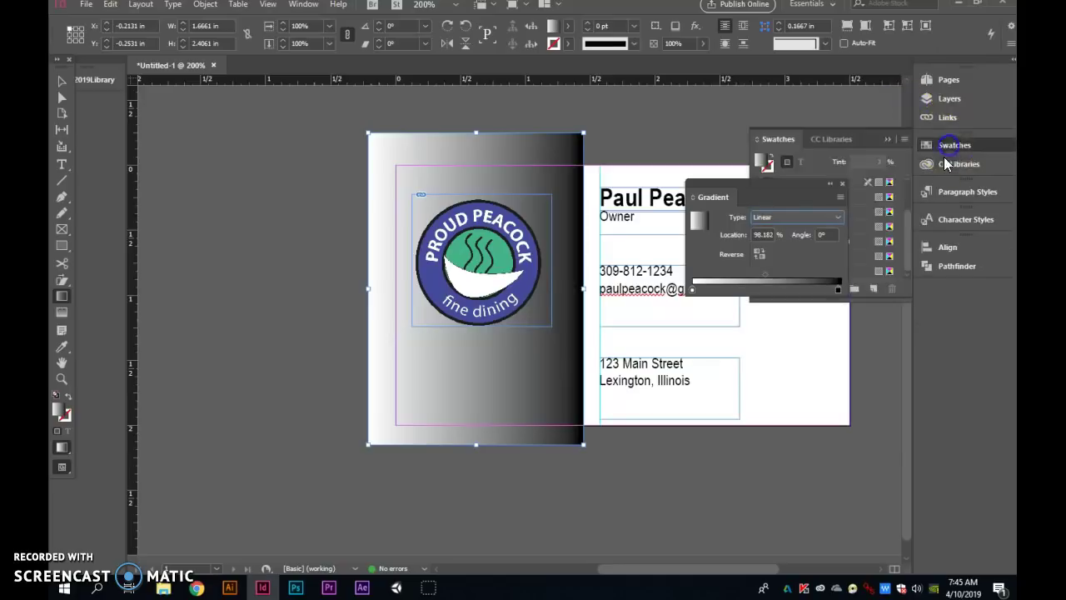
pyautogui.click(840, 139)
pyautogui.moveTo(720, 192)
pyautogui.mouseDown()
pyautogui.moveTo(711, 457)
pyautogui.moveTo(810, 329)
pyautogui.mouseUp()
pyautogui.click(777, 139)
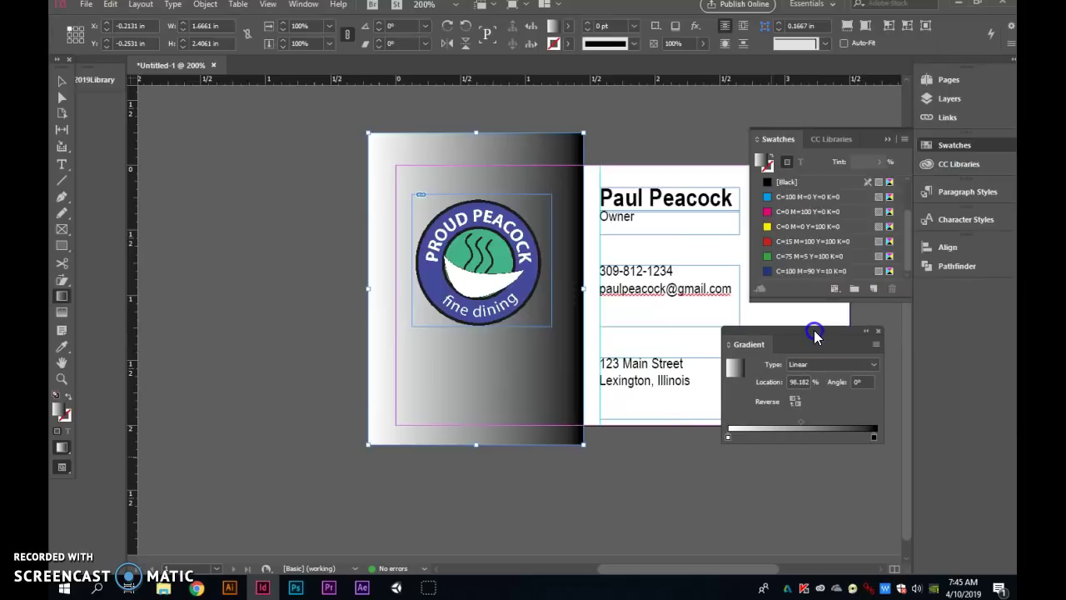
pyautogui.click(785, 270)
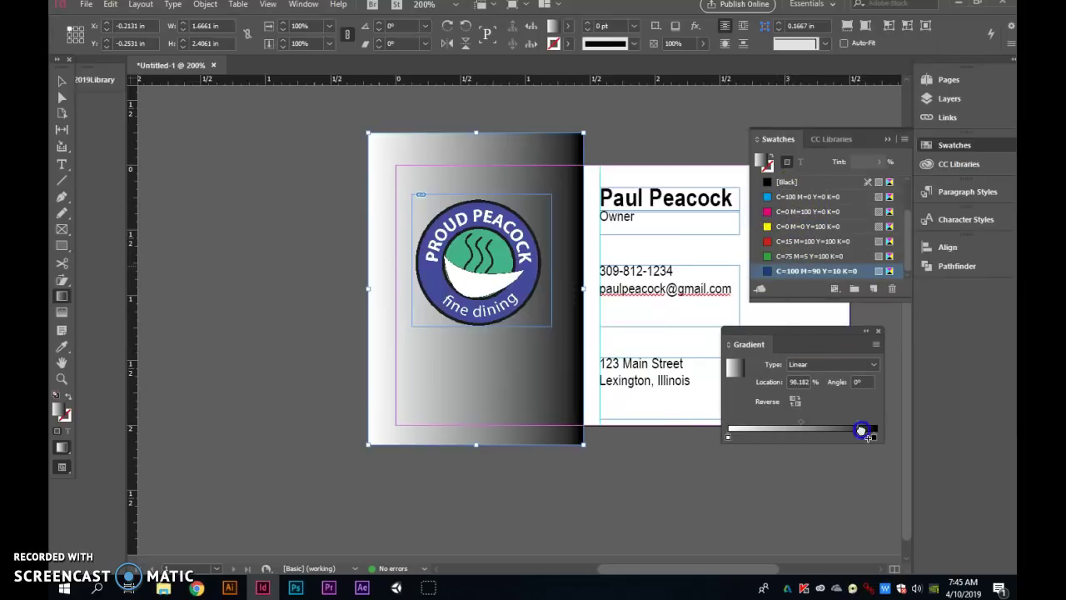
pyautogui.moveTo(875, 441); pyautogui.dragTo(875, 441)
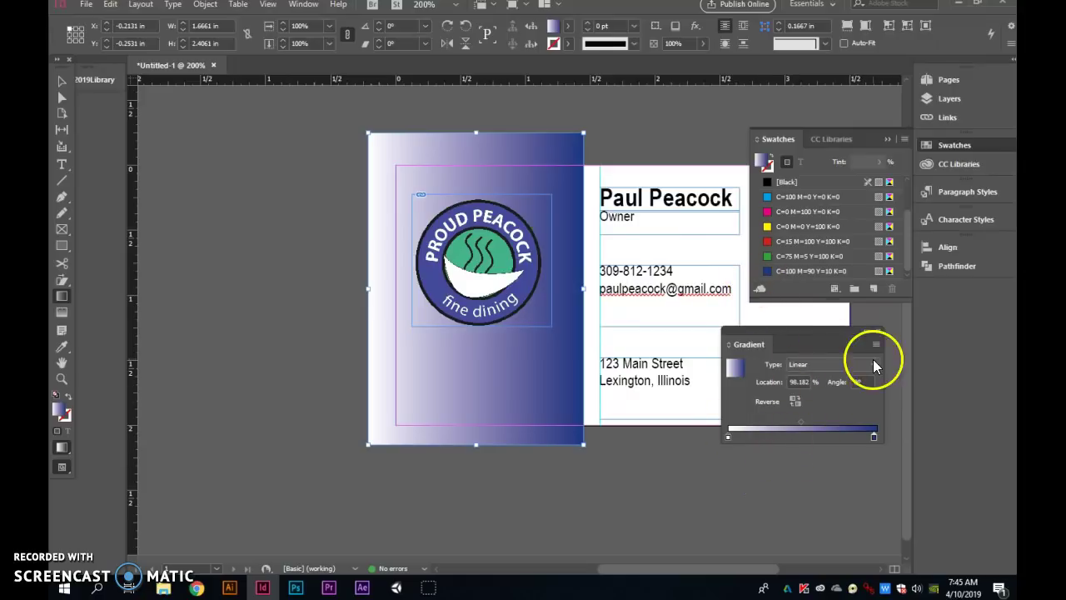
pyautogui.click(796, 403)
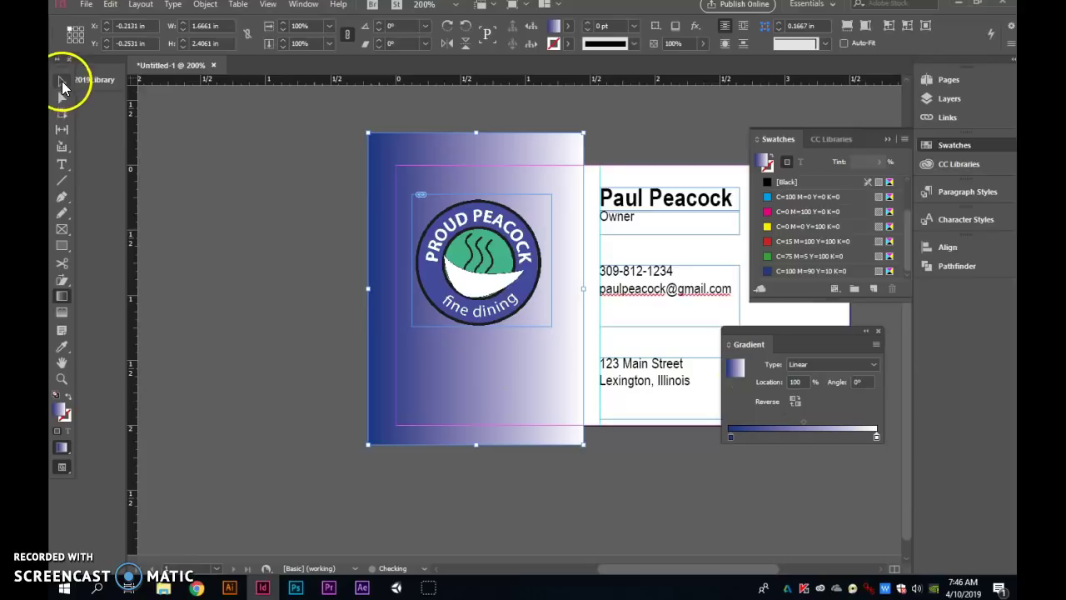
# Step: Enlarge the logo and nudge it up and left
pyautogui.click(61, 81)
pyautogui.click(174, 220)
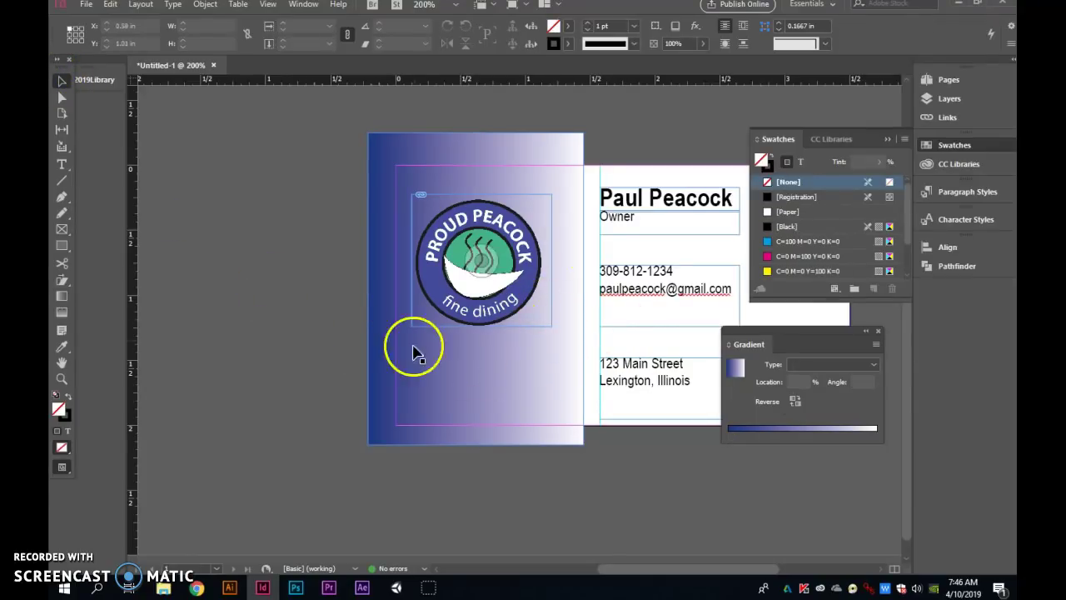
pyautogui.click(502, 287)
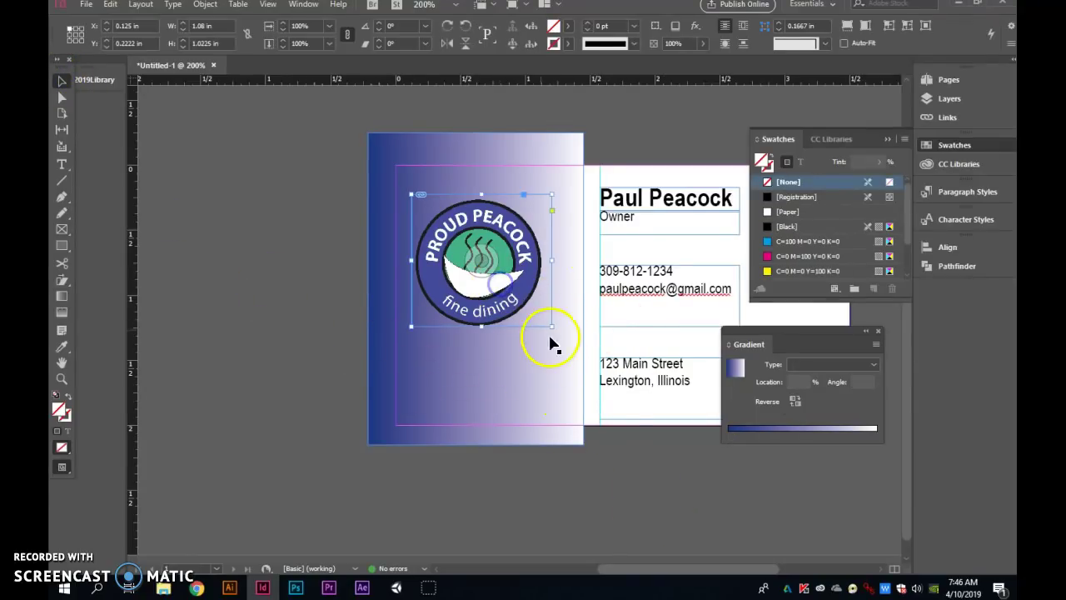
pyautogui.moveTo(550, 327); pyautogui.dragTo(629, 401)
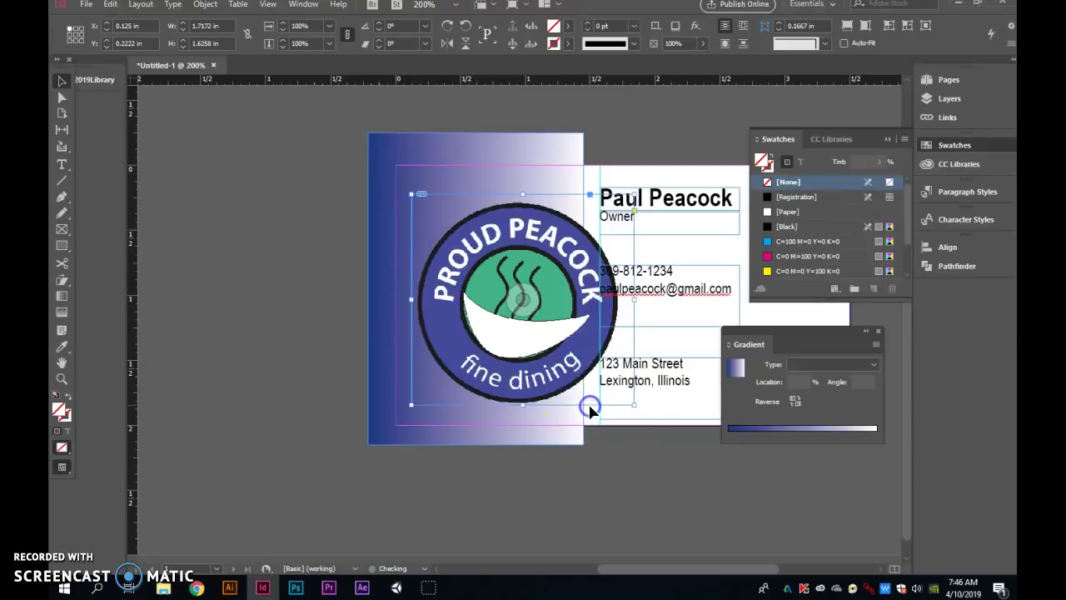
pyautogui.moveTo(575, 333); pyautogui.dragTo(563, 321)
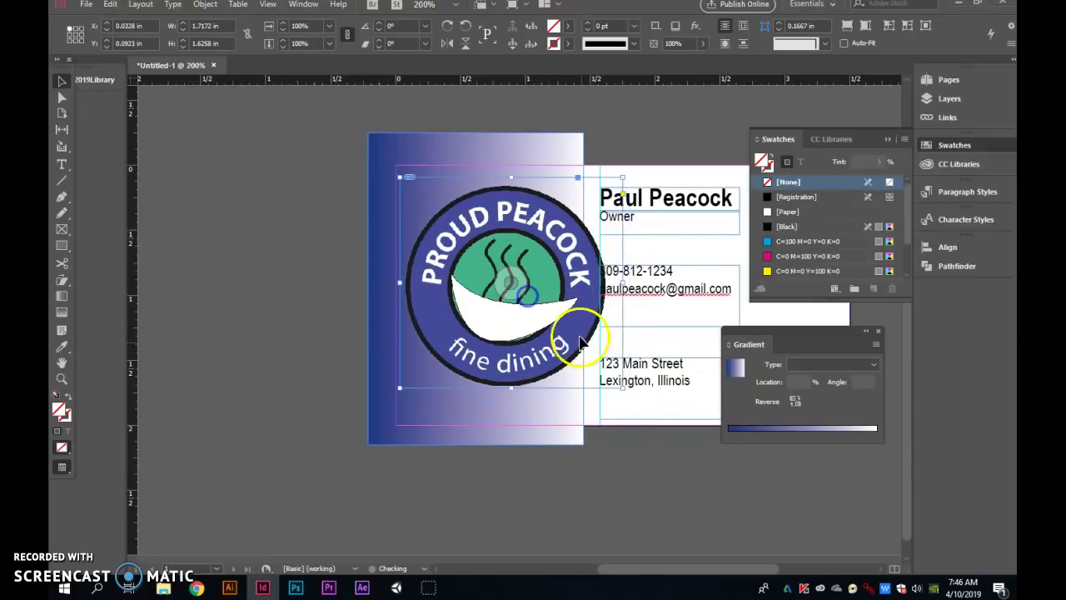
# Step: Align the gradient side bar's top, left and bottom edges with the card
pyautogui.click(483, 171)
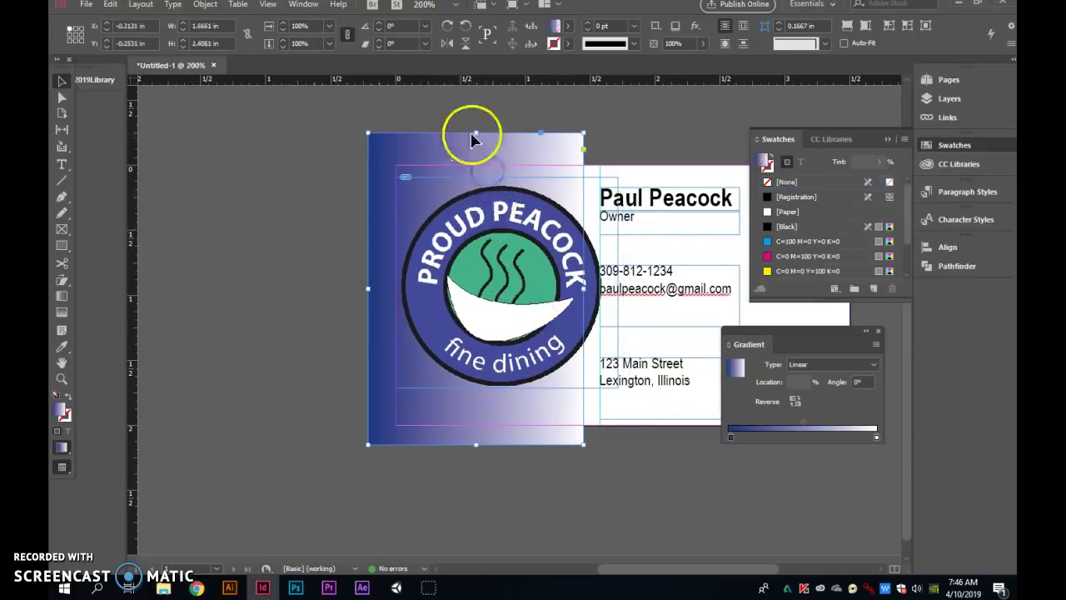
pyautogui.moveTo(476, 134); pyautogui.dragTo(476, 165)
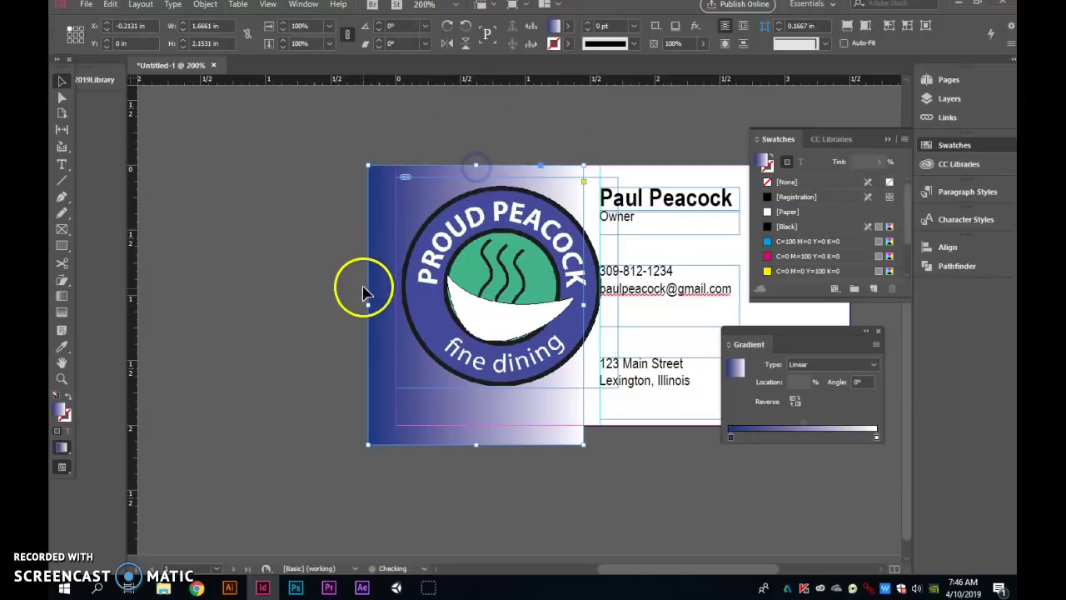
pyautogui.moveTo(370, 306); pyautogui.dragTo(396, 305)
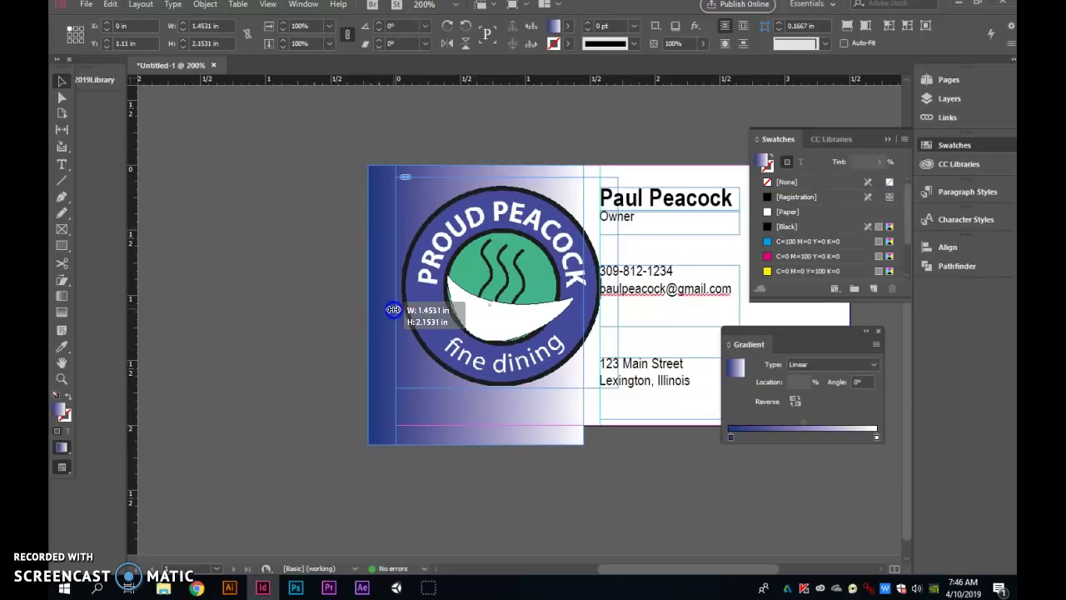
pyautogui.moveTo(489, 447); pyautogui.dragTo(492, 426)
pyautogui.click(548, 459)
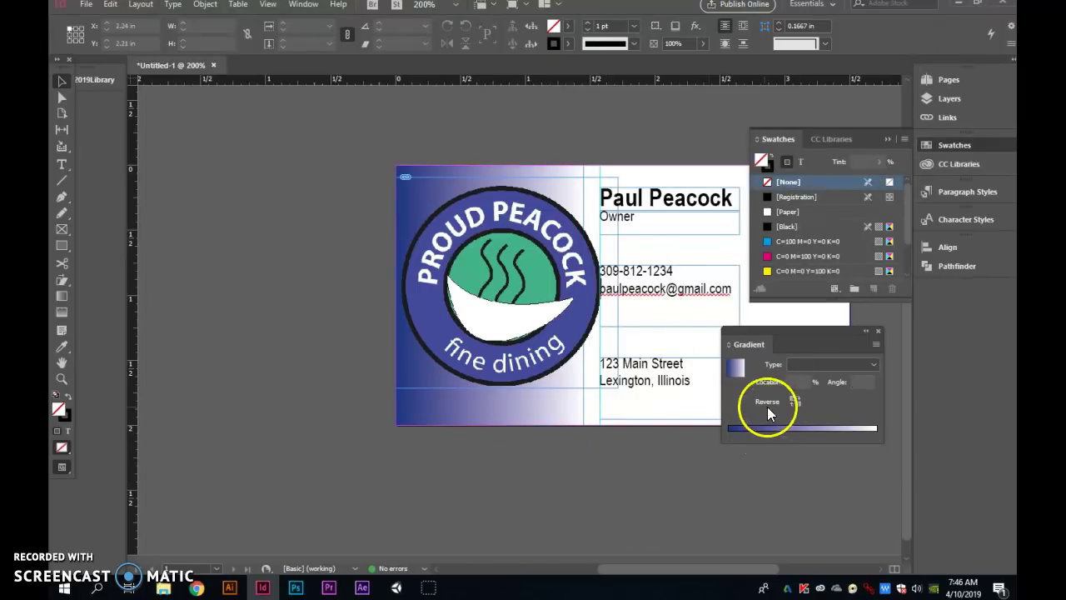
# Step: Resize the logo so it fits within the card
pyautogui.click(598, 382)
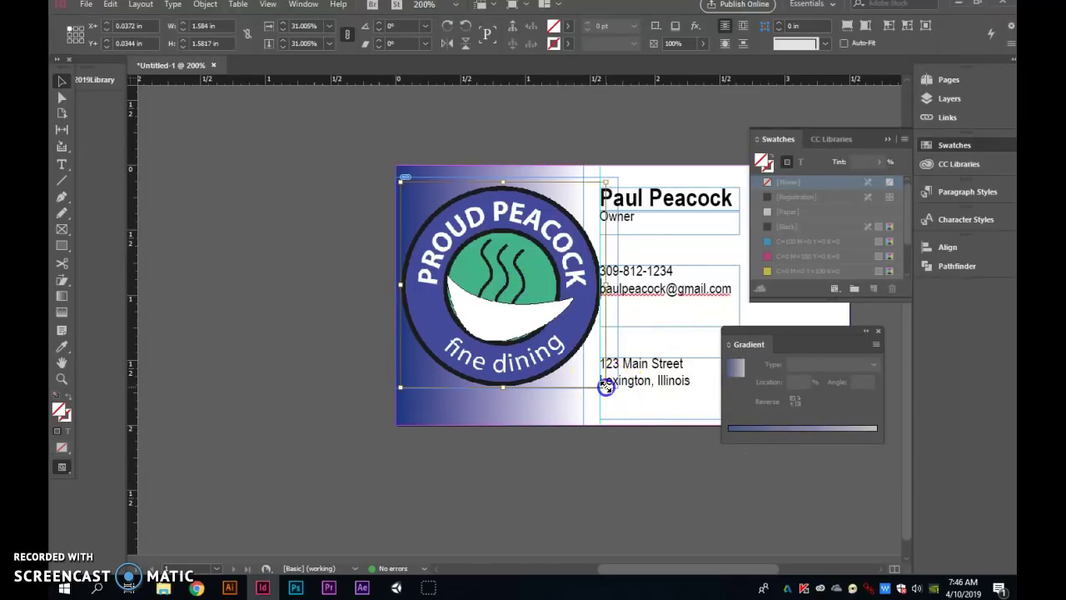
pyautogui.moveTo(605, 385); pyautogui.dragTo(524, 309)
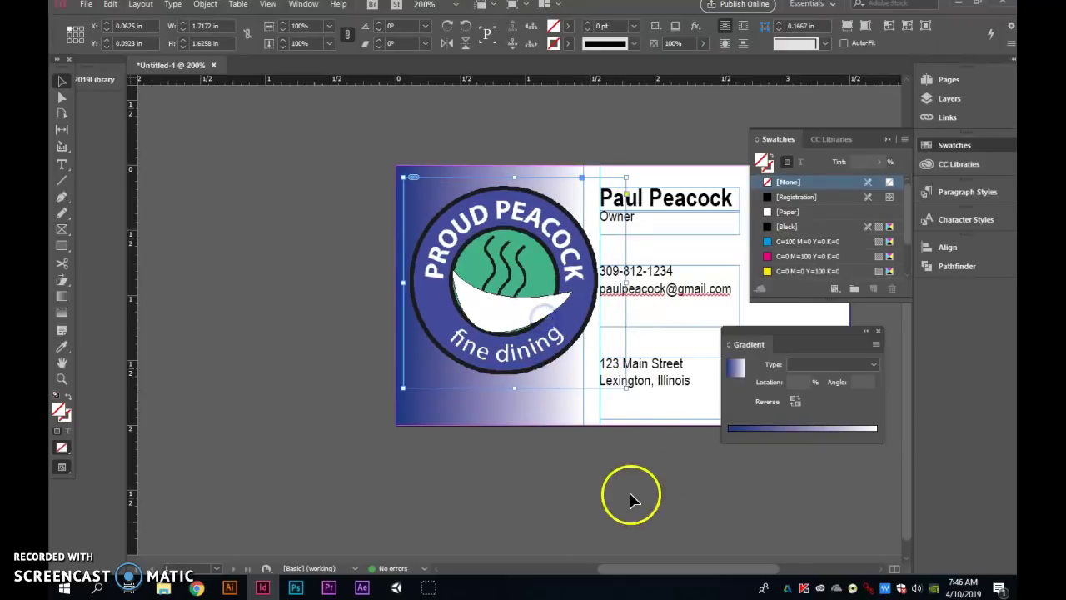
pyautogui.moveTo(591, 570); pyautogui.dragTo(626, 570)
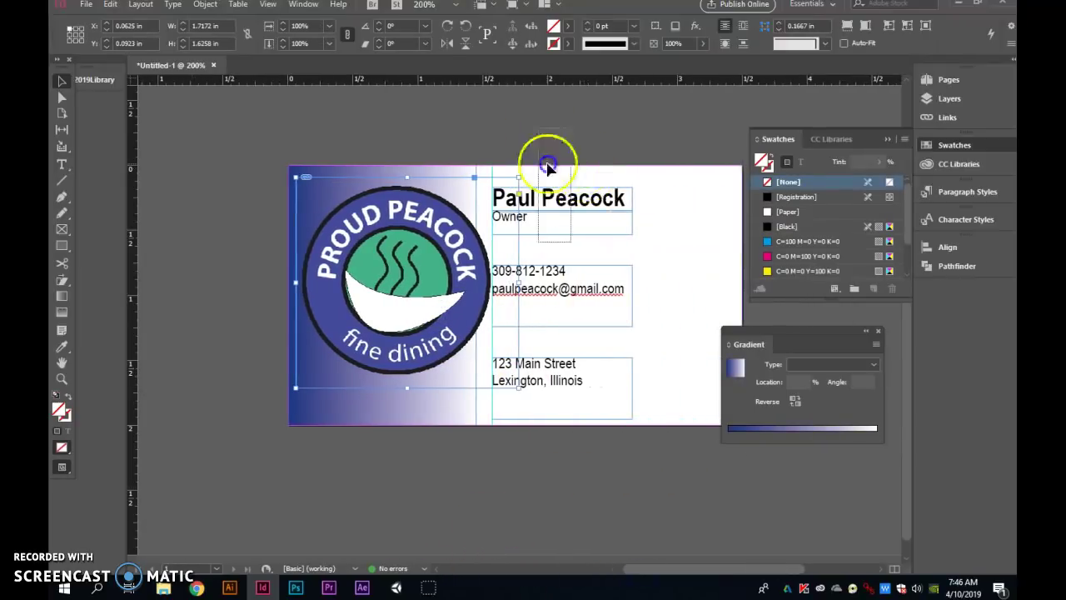
# Step: Shift the three text frames further right and widen the Paul Peacock name frame
pyautogui.moveTo(547, 167); pyautogui.dragTo(631, 431)
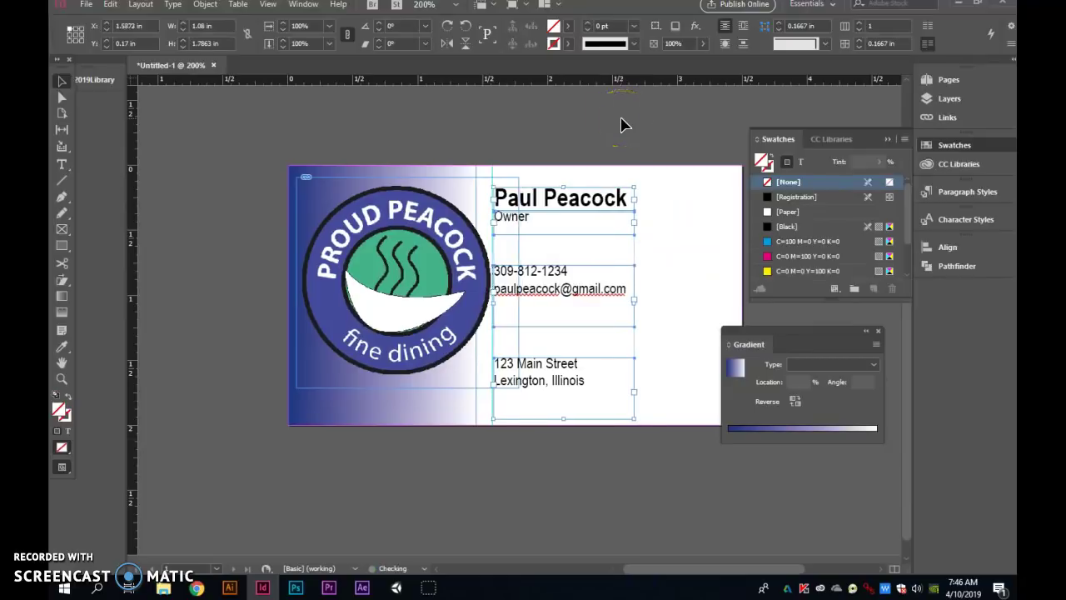
pyautogui.press('Right')
pyautogui.press('Right')
pyautogui.press('Right')
pyautogui.press('Right')
pyautogui.press('Right')
pyautogui.press('Right')
pyautogui.press('Right')
pyautogui.press('Right')
pyautogui.press('Right')
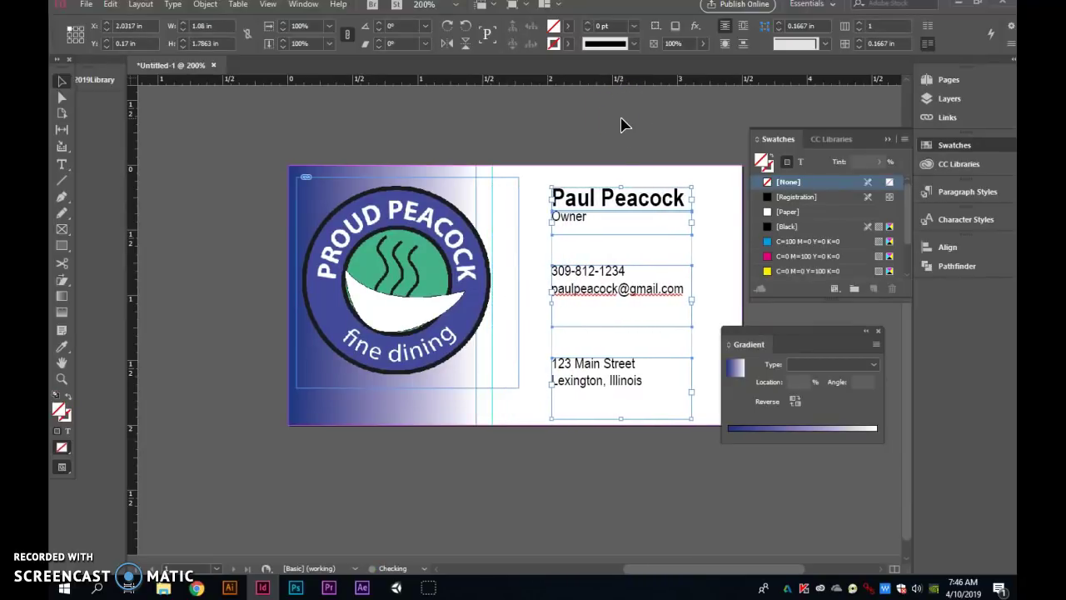
pyautogui.click(528, 495)
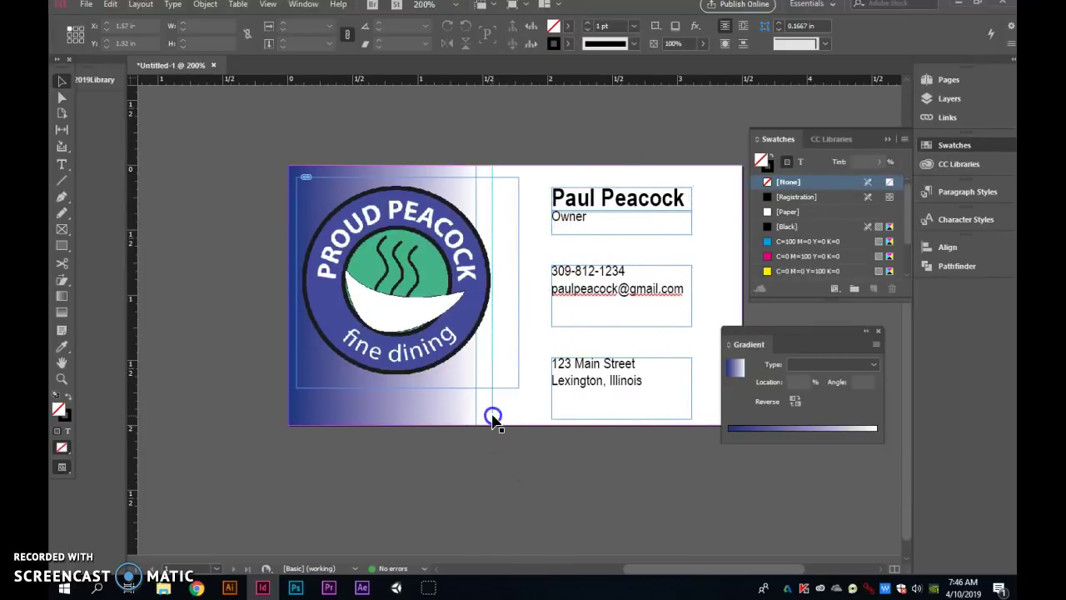
pyautogui.moveTo(492, 421); pyautogui.dragTo(551, 423)
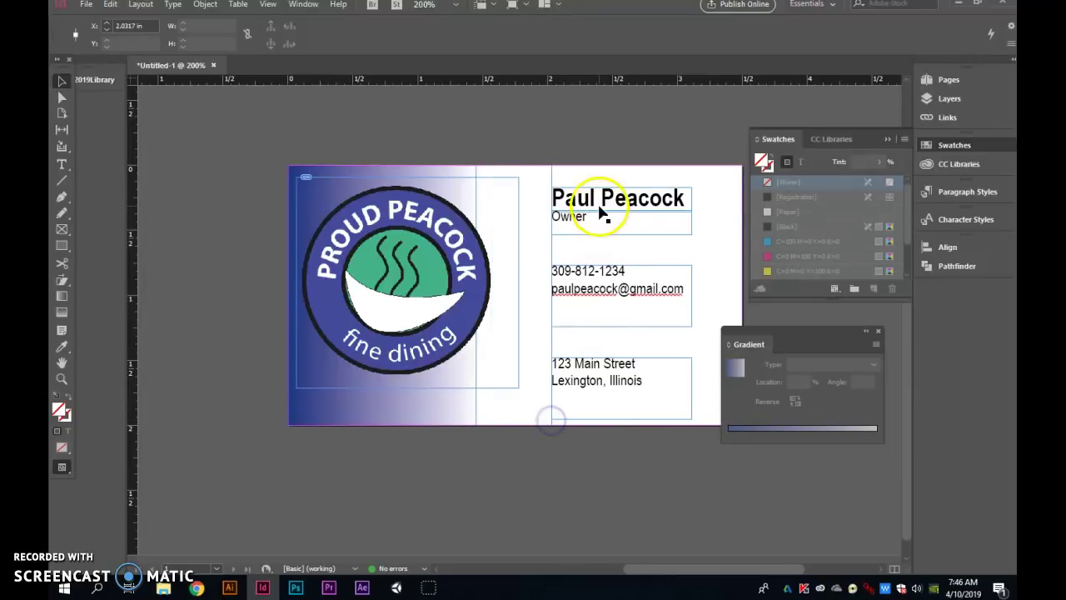
pyautogui.click(550, 541)
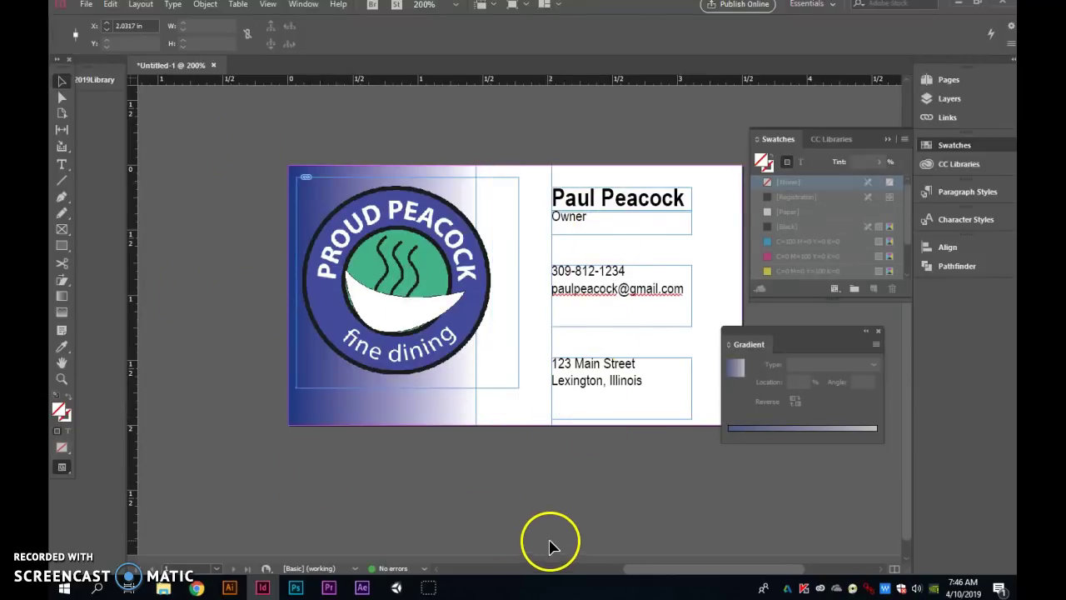
# Step: Save As proudpeacockbusinesscard.indd in Documents > Computer Apps
pyautogui.click(62, 81)
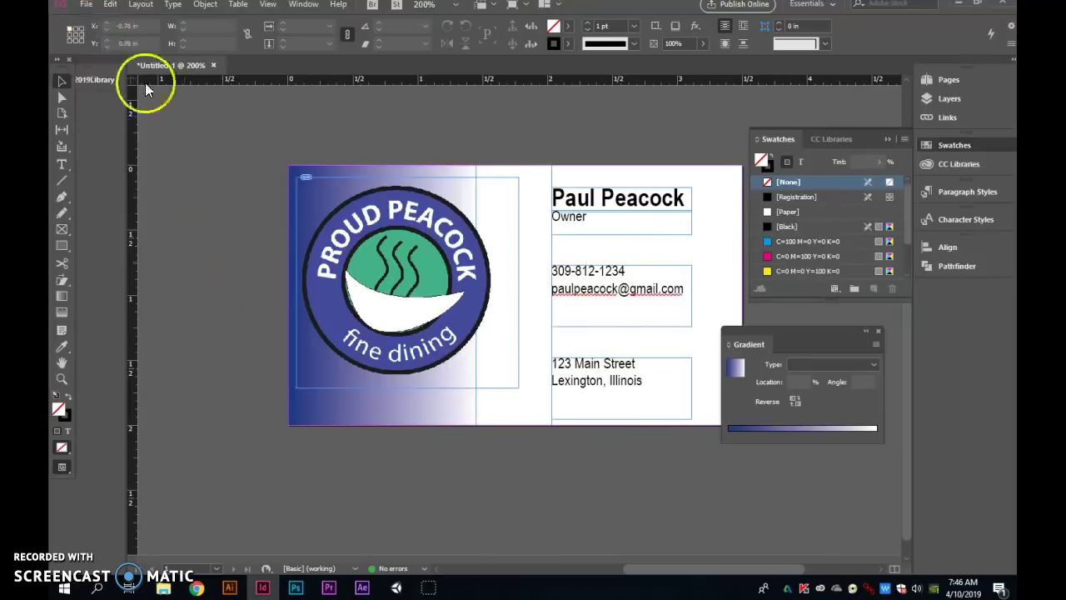
pyautogui.click(86, 5)
pyautogui.click(127, 123)
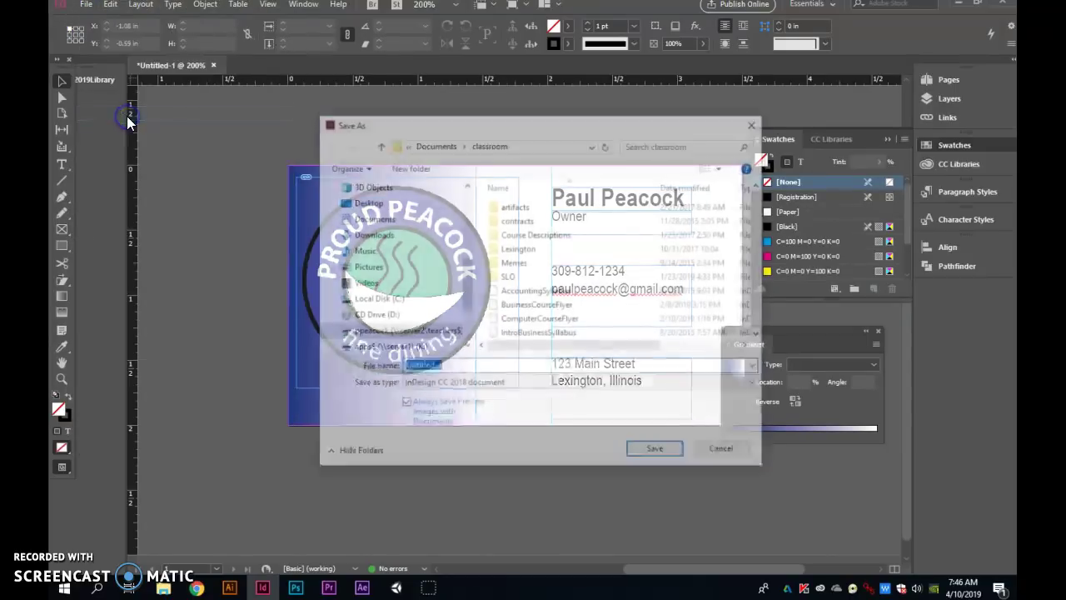
pyautogui.click(375, 221)
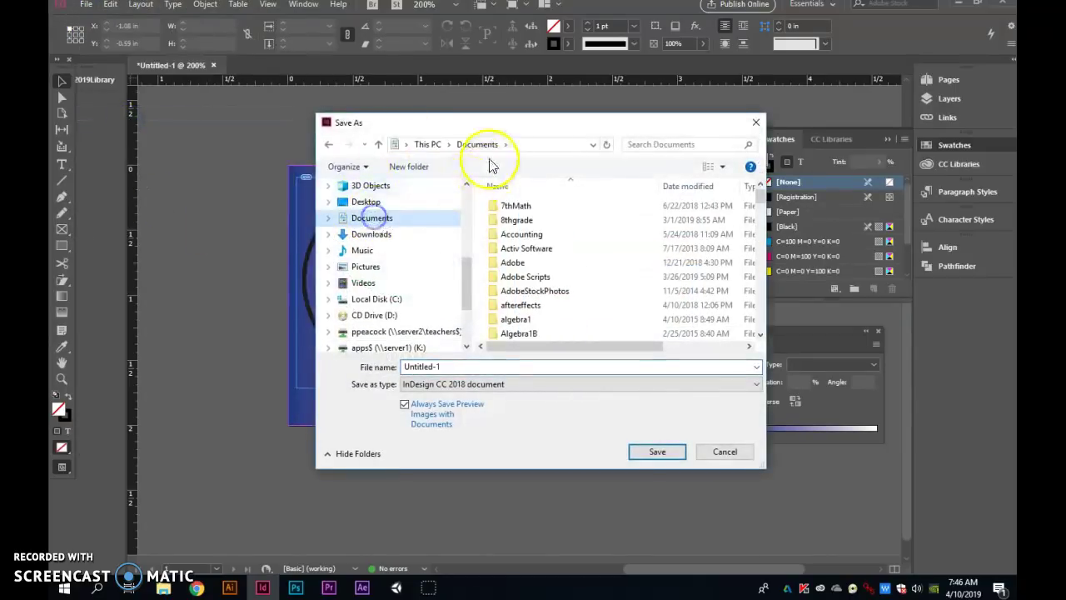
pyautogui.click(529, 291)
pyautogui.scroll(-5, 530, 292)
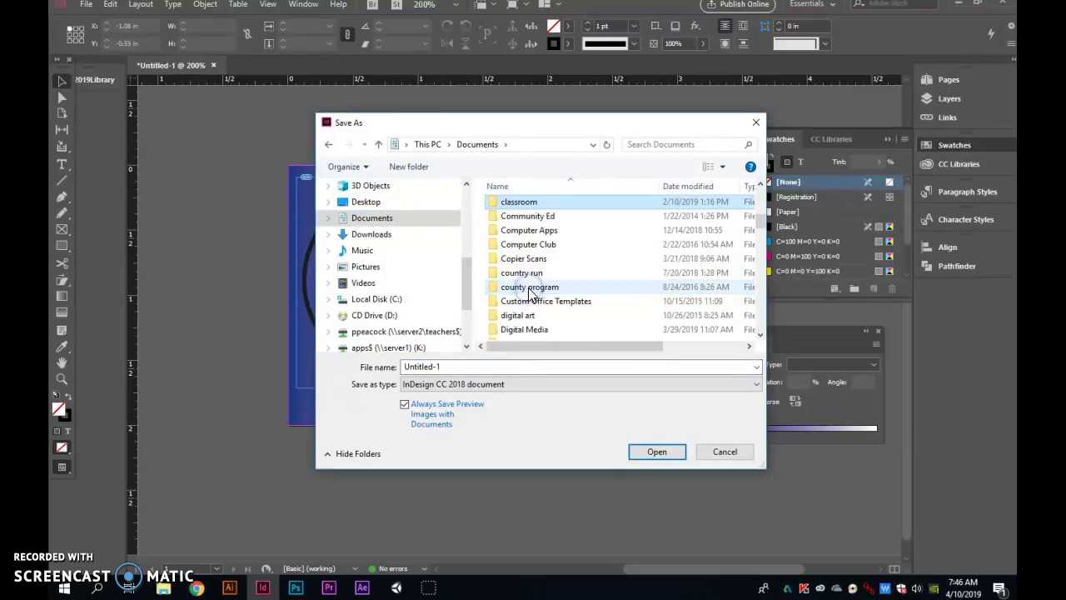
pyautogui.doubleClick(526, 234)
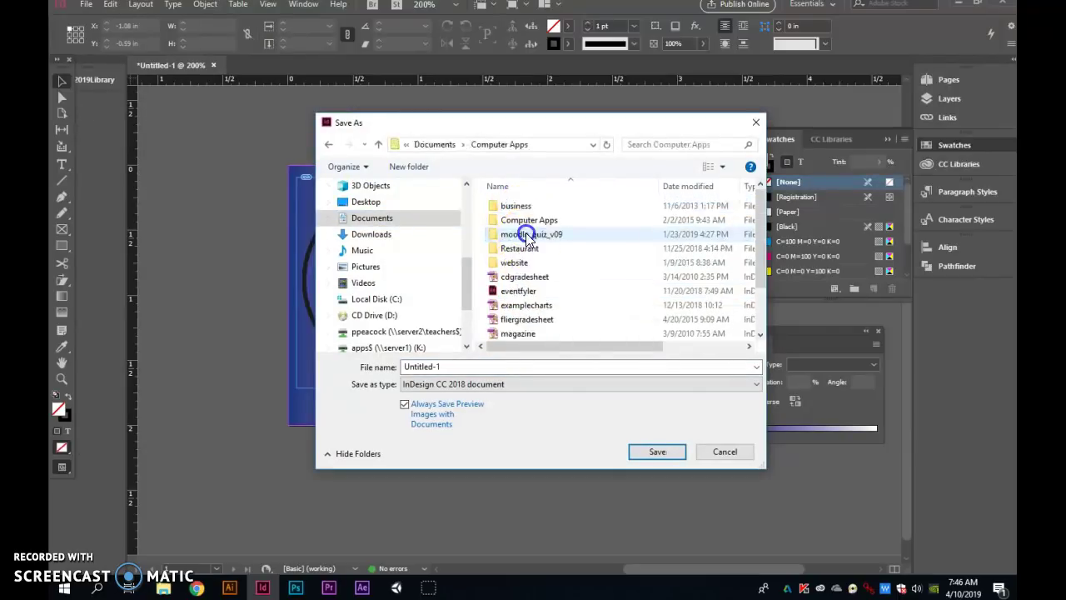
pyautogui.click(459, 366)
pyautogui.write('pro')
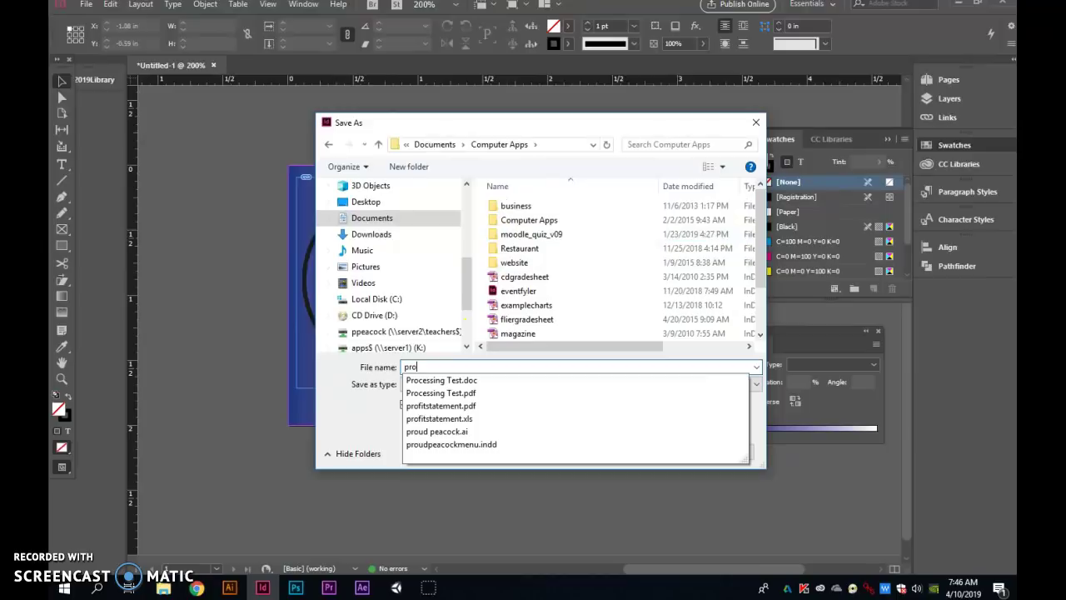
pyautogui.write('udpeacock')
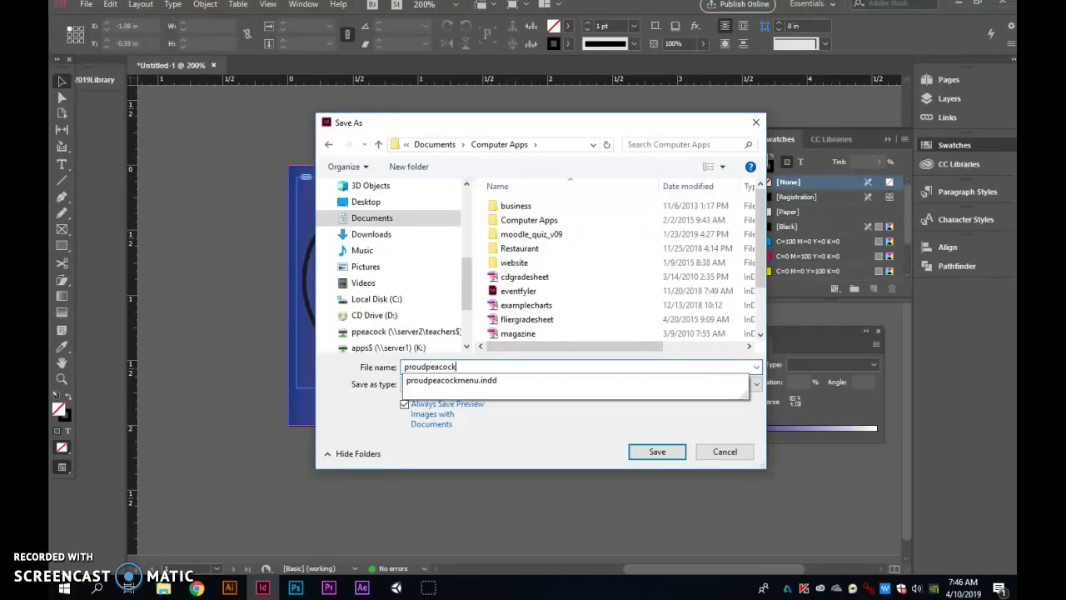
pyautogui.write('businesscard')
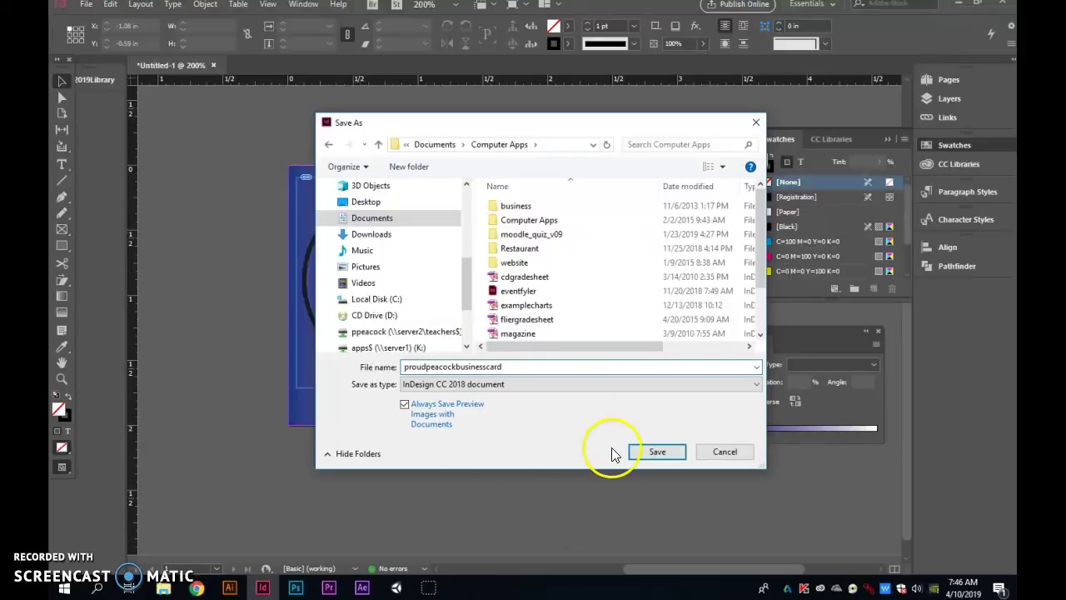
pyautogui.click(651, 452)
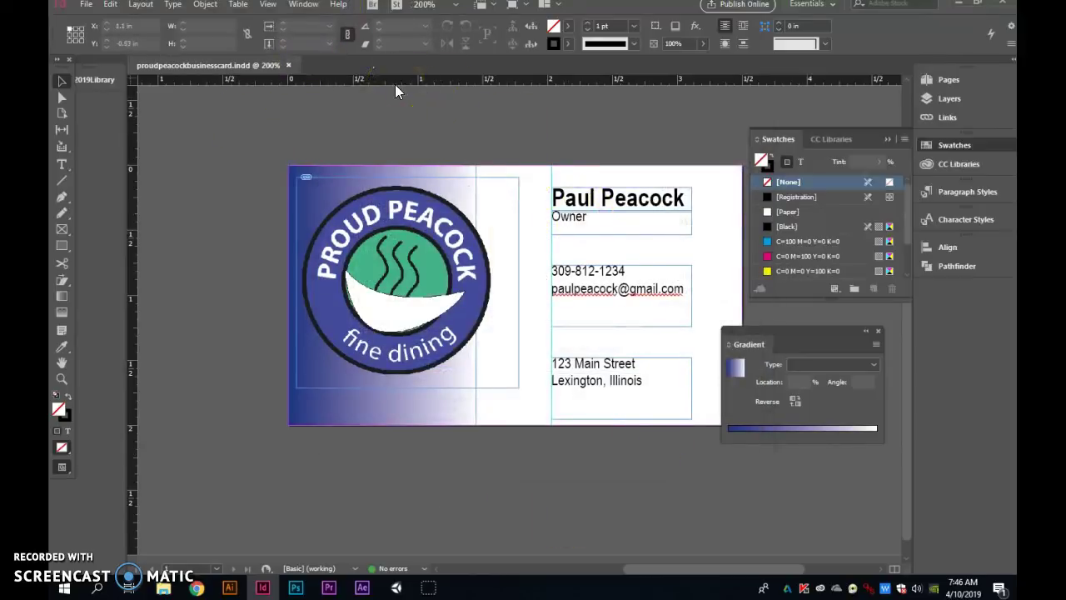
# Step: Adjust the side bar's gradient direction and collapse the Swatches and Gradient panels
pyautogui.moveTo(291, 172); pyautogui.dragTo(469, 171)
pyautogui.moveTo(840, 333); pyautogui.dragTo(955, 337)
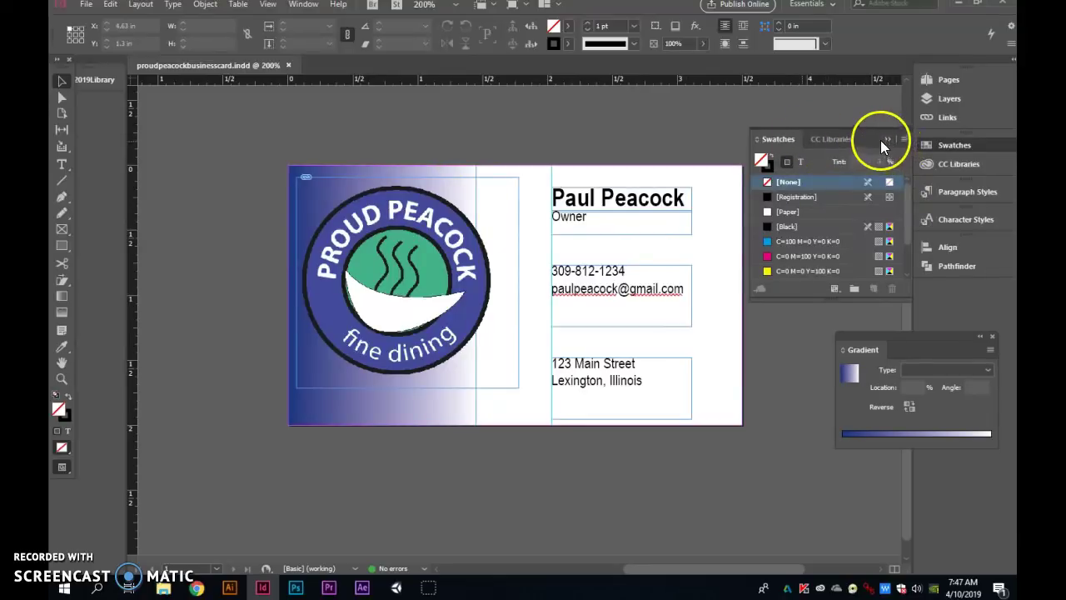
pyautogui.click(887, 140)
pyautogui.click(992, 336)
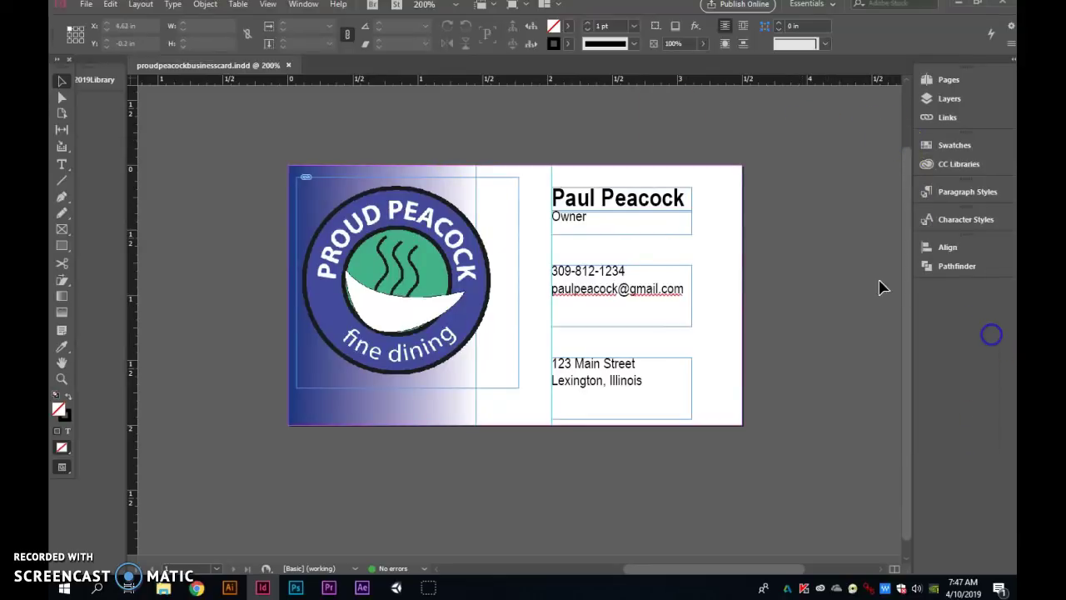
# Step: Create a new blank Print > Letter document
pyautogui.click(86, 4)
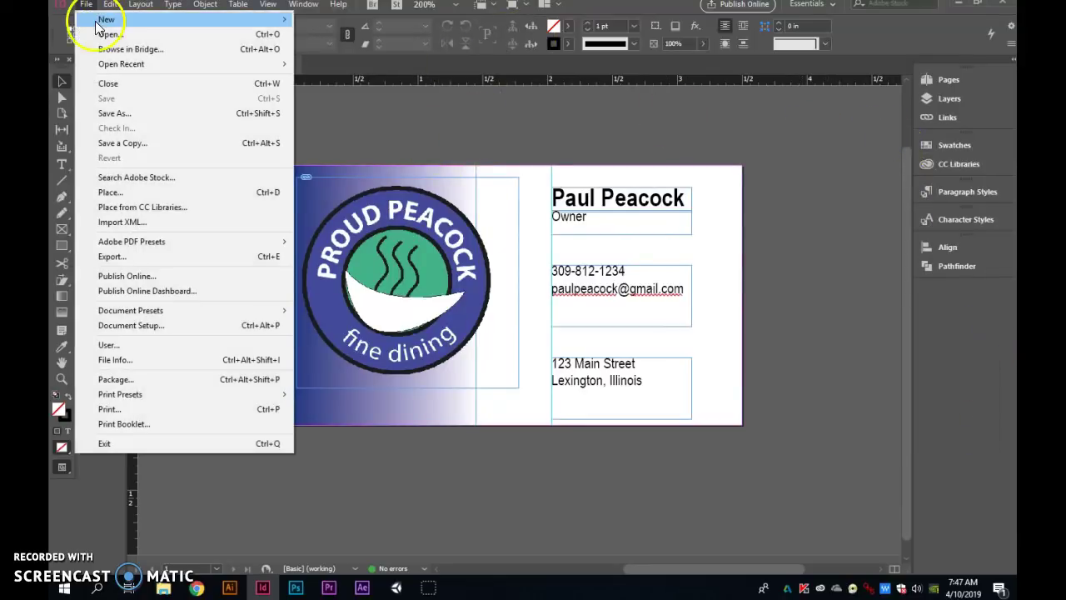
pyautogui.moveTo(167, 20)
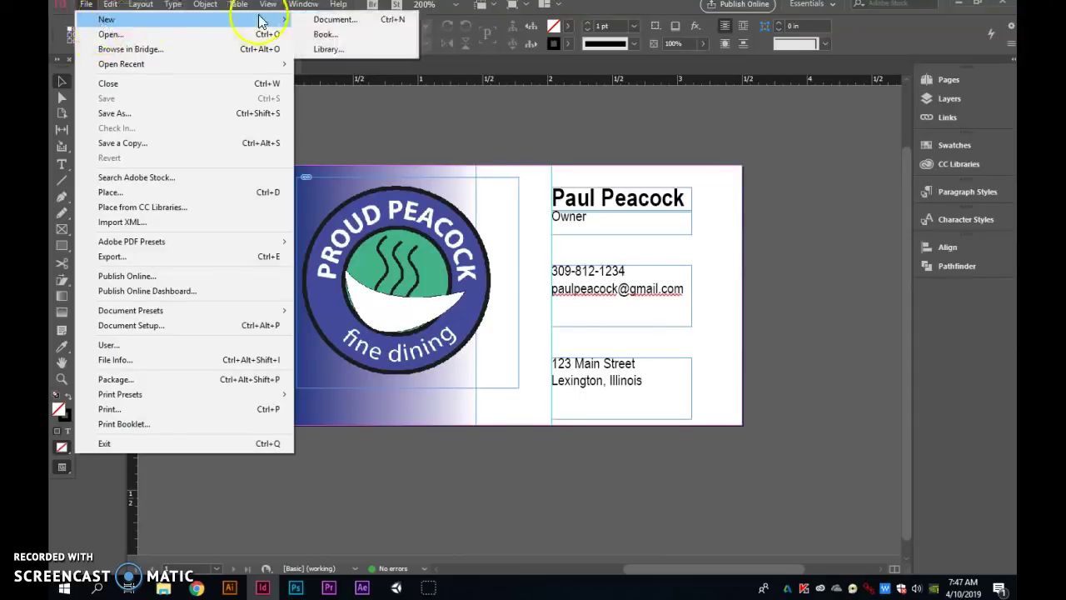
pyautogui.click(359, 25)
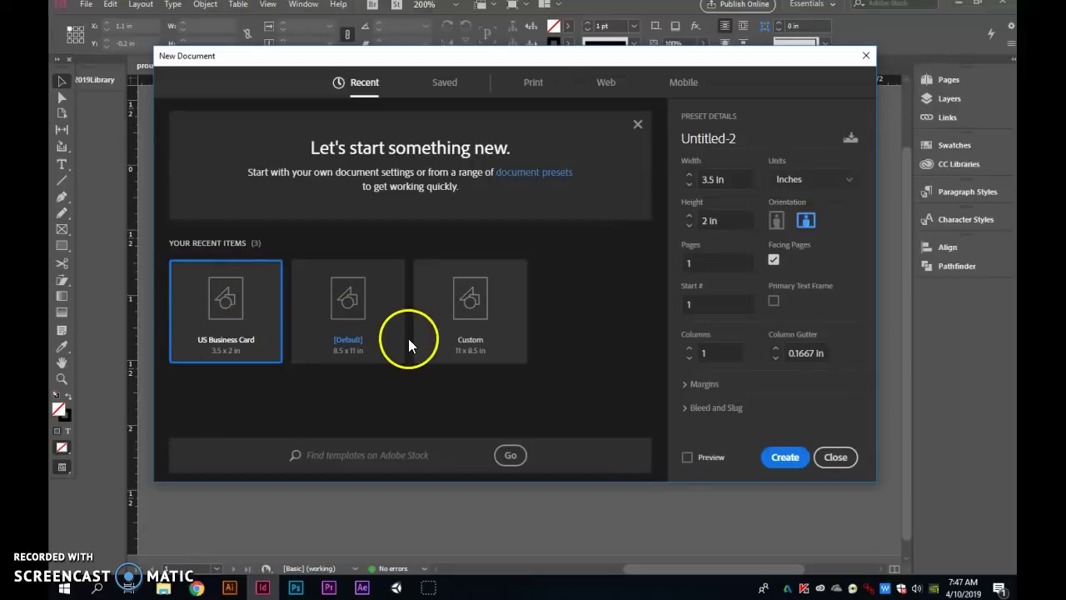
pyautogui.click(532, 87)
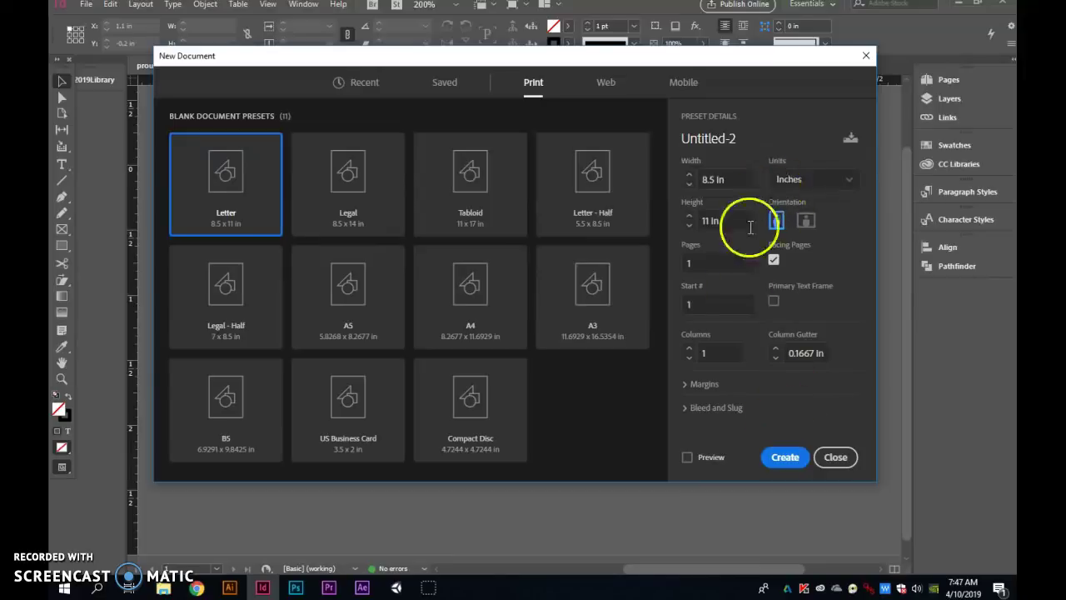
pyautogui.click(785, 458)
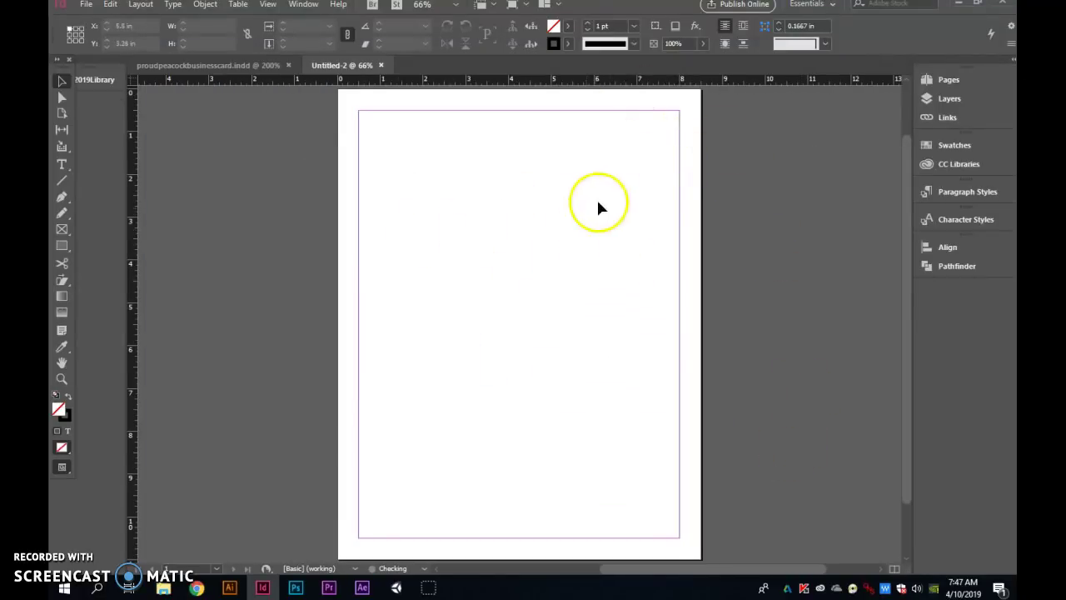
# Step: Copy all business card objects and paste them into the Untitled-2 letter page
pyautogui.click(213, 65)
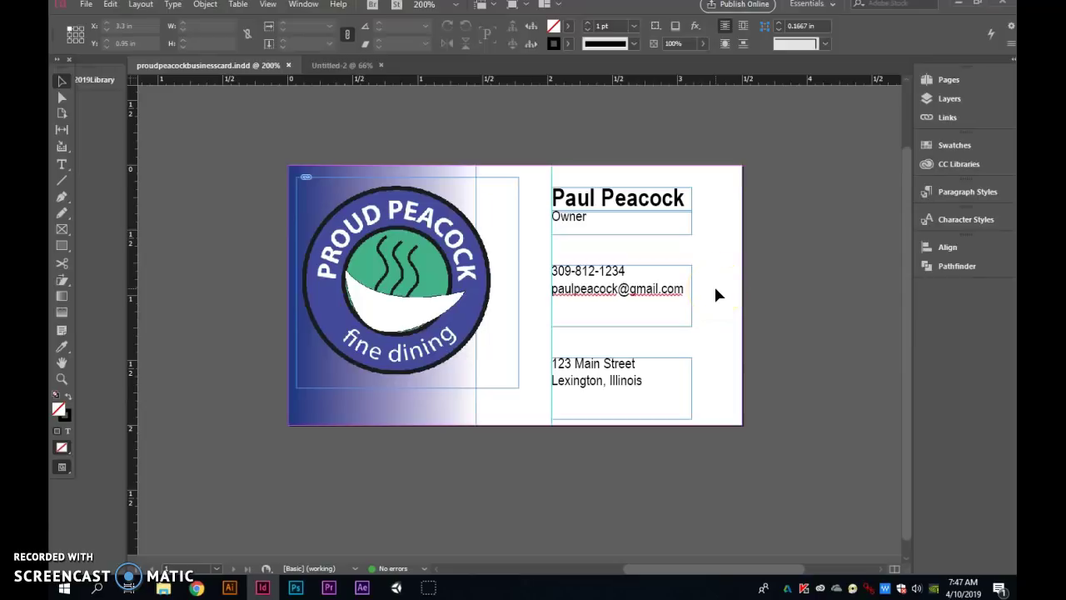
pyautogui.hotkey('ctrl', 'a')
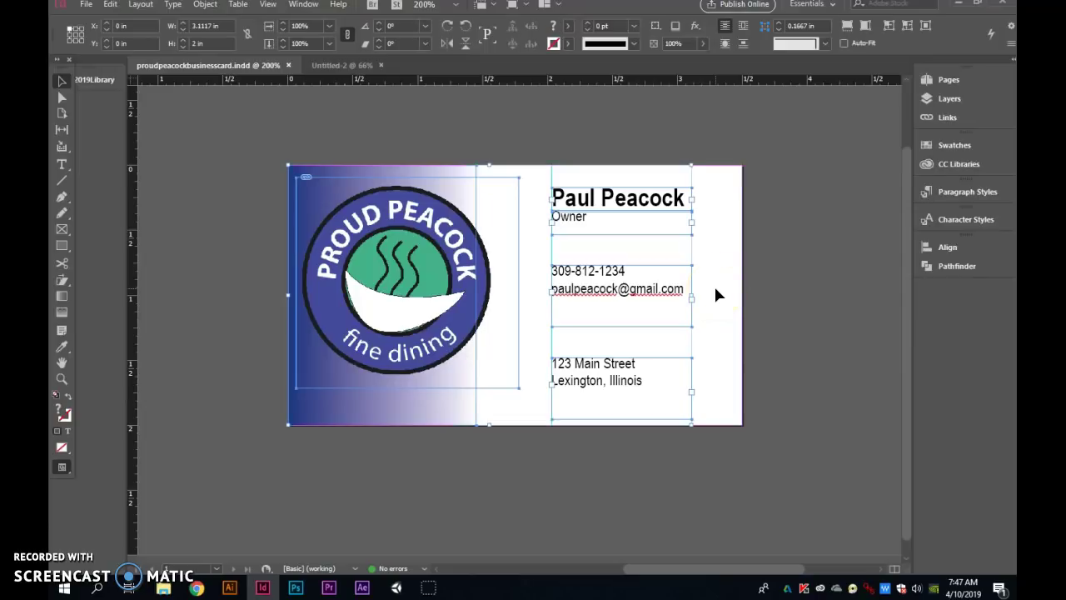
pyautogui.click(333, 67)
pyautogui.hotkey('ctrl', 'v')
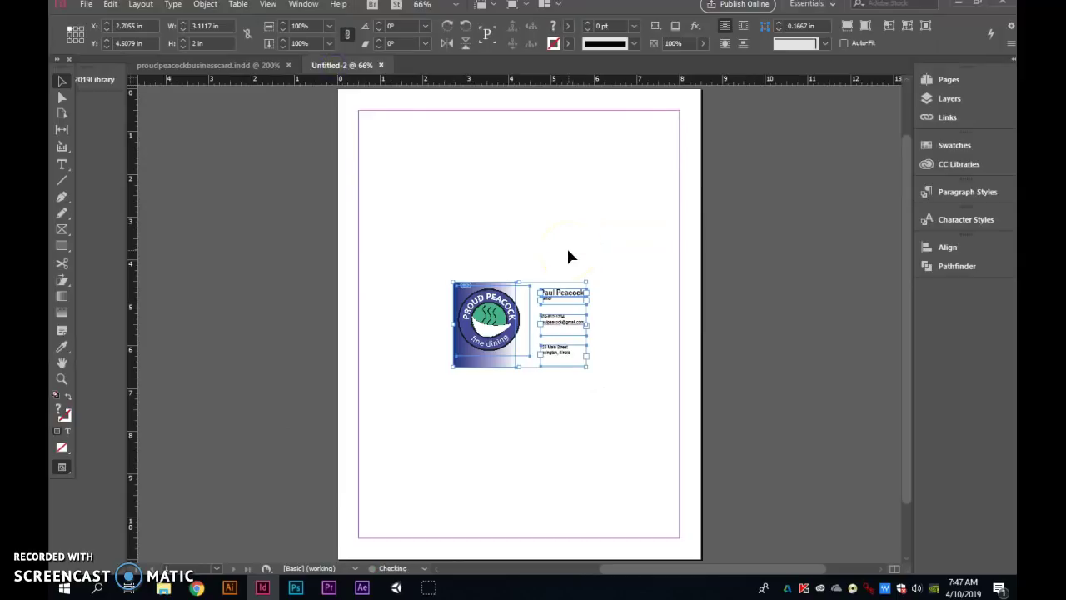
# Step: Move the gradient bar to the letter page's top-left corner, stretching it down the left edge
pyautogui.click(500, 398)
pyautogui.click(478, 367)
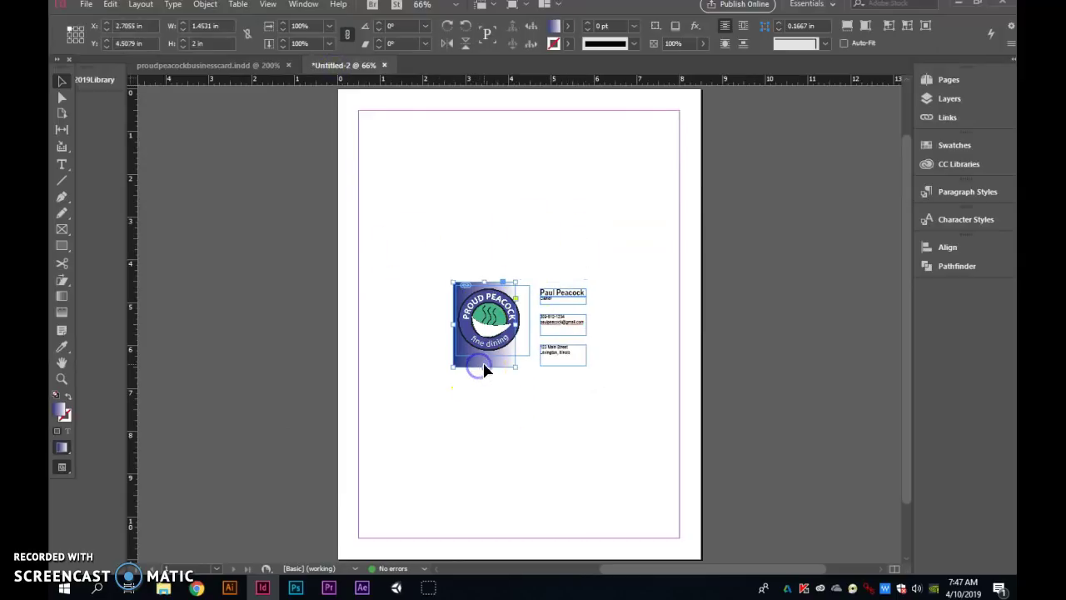
pyautogui.moveTo(487, 367)
pyautogui.mouseDown()
pyautogui.moveTo(372, 192)
pyautogui.moveTo(334, 559)
pyautogui.mouseUp()
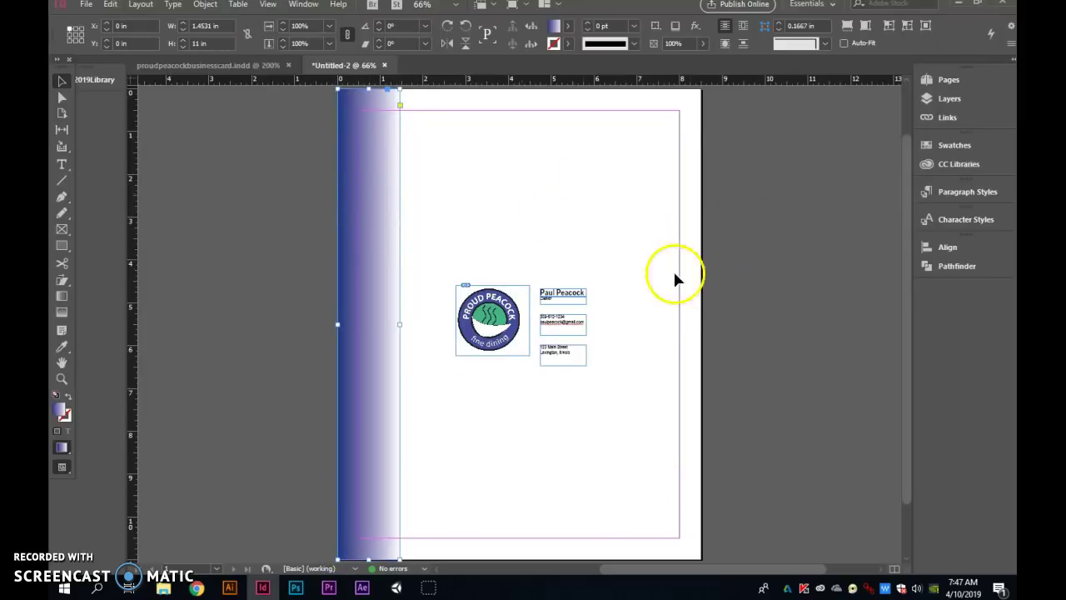
pyautogui.click(769, 288)
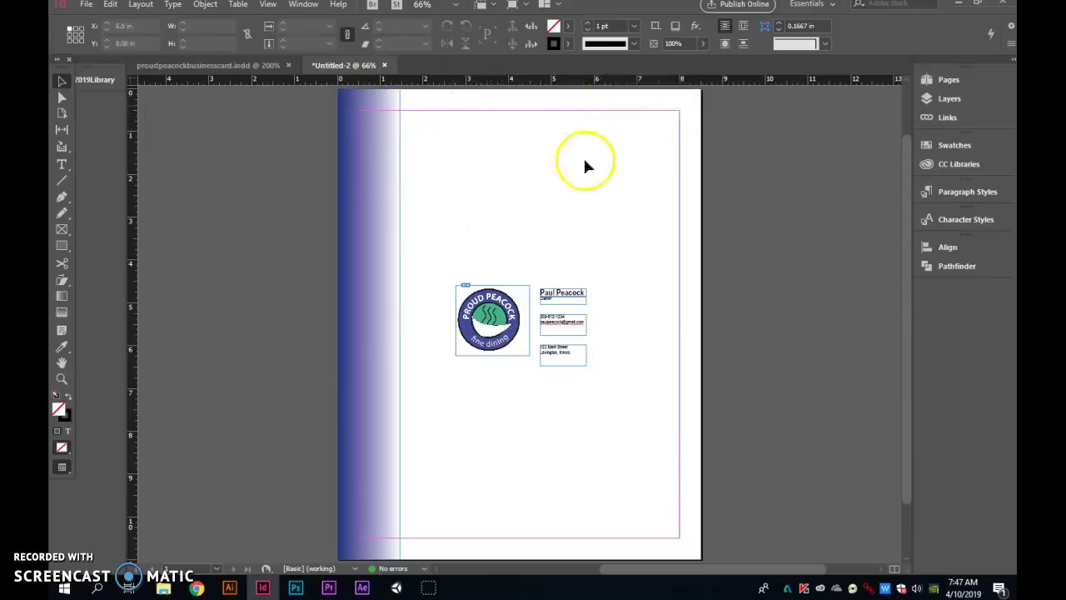
# Step: Set all page margins of the letter page to 0 via Margins and Columns
pyautogui.click(142, 5)
pyautogui.click(158, 37)
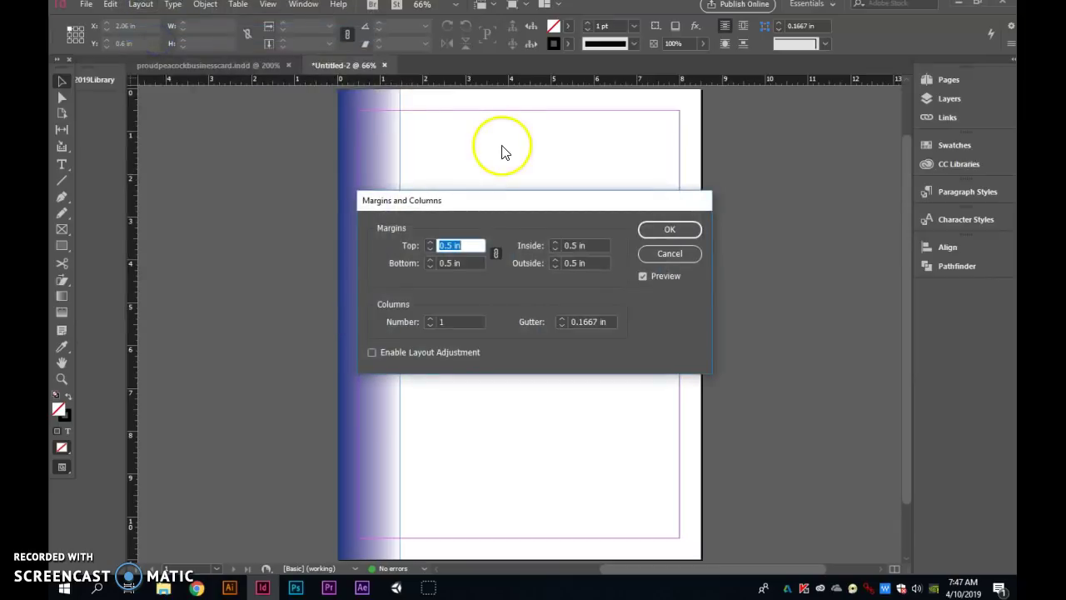
pyautogui.write('0')
pyautogui.press('Tab')
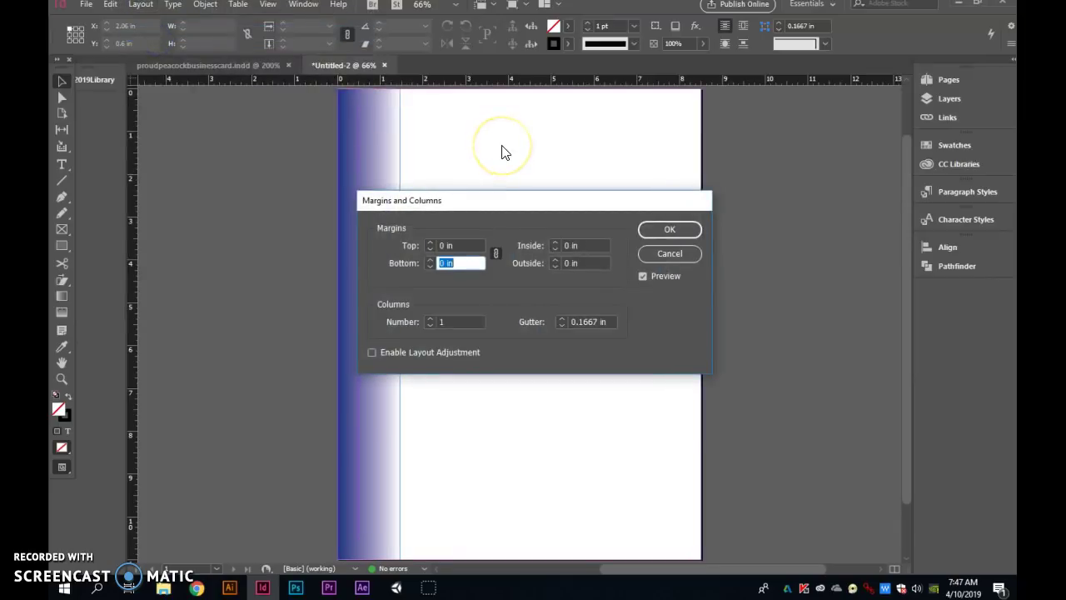
pyautogui.click(679, 231)
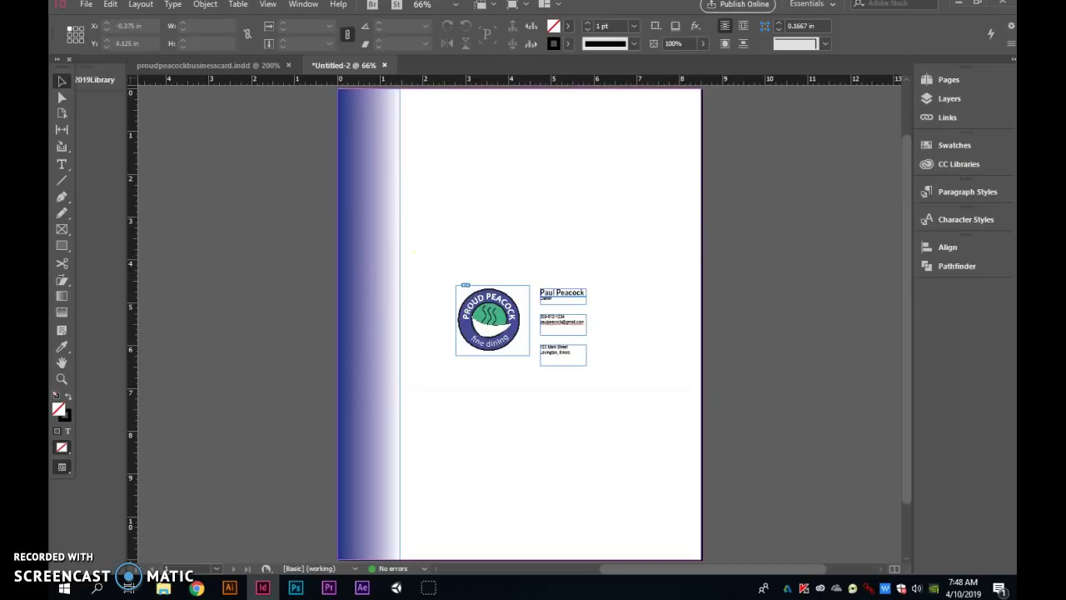
# Step: Drag horizontal guides from the top ruler to about 2.5 in and 10 in
pyautogui.moveTo(245, 80); pyautogui.dragTo(251, 195)
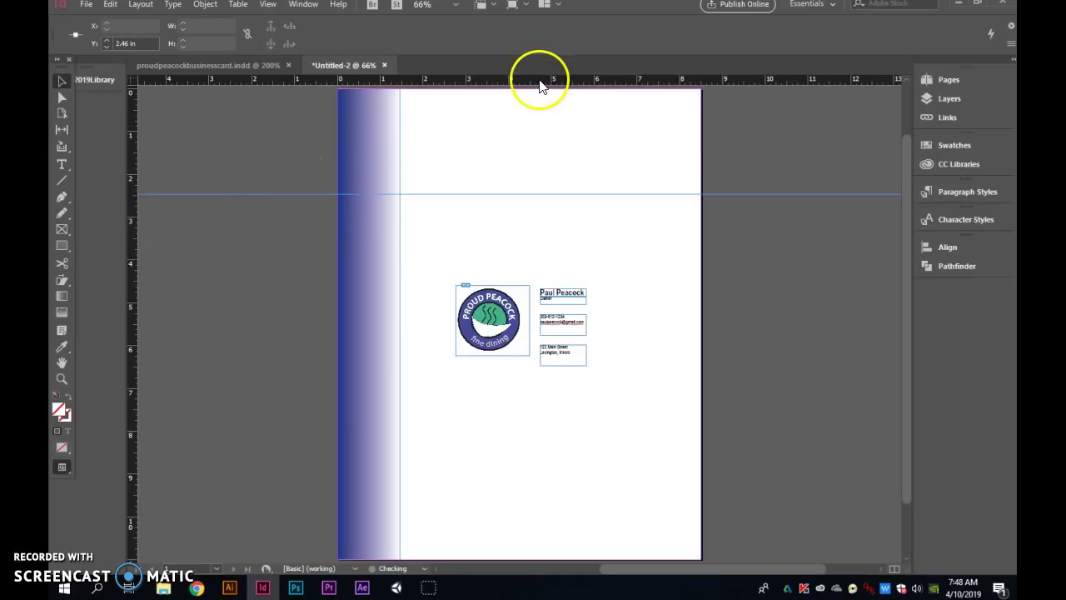
pyautogui.moveTo(538, 80)
pyautogui.mouseDown()
pyautogui.moveTo(519, 526)
pyautogui.moveTo(520, 517)
pyautogui.mouseUp()
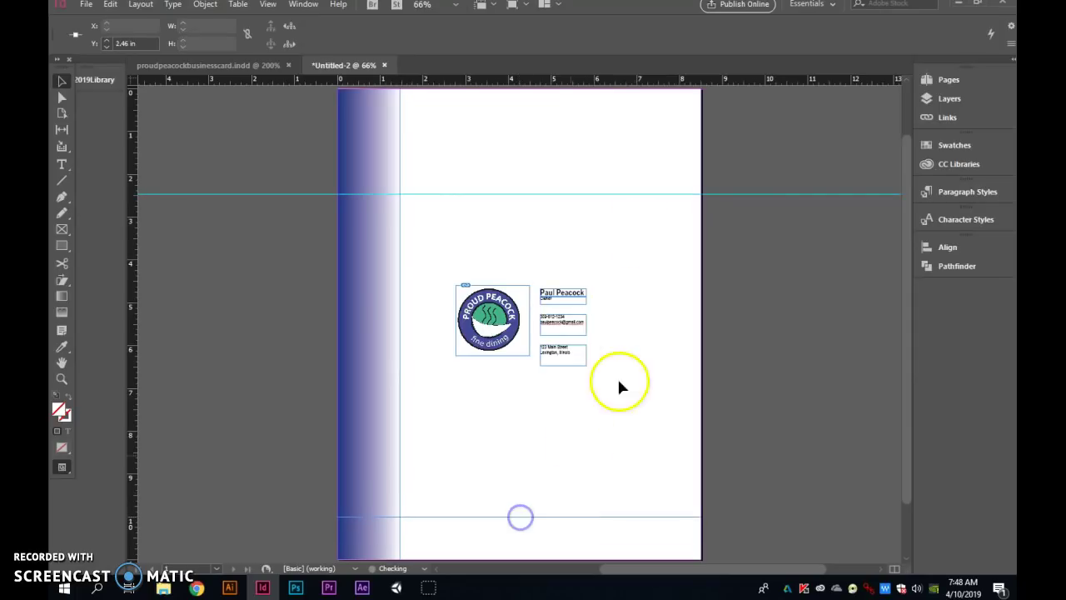
pyautogui.moveTo(489, 310)
pyautogui.mouseDown()
pyautogui.moveTo(472, 233)
pyautogui.moveTo(393, 135)
pyautogui.mouseUp()
# Step: Move the logo frame to the top of the page, enlarge it, and raise the name text beside it
pyautogui.click(497, 167)
pyautogui.click(511, 317)
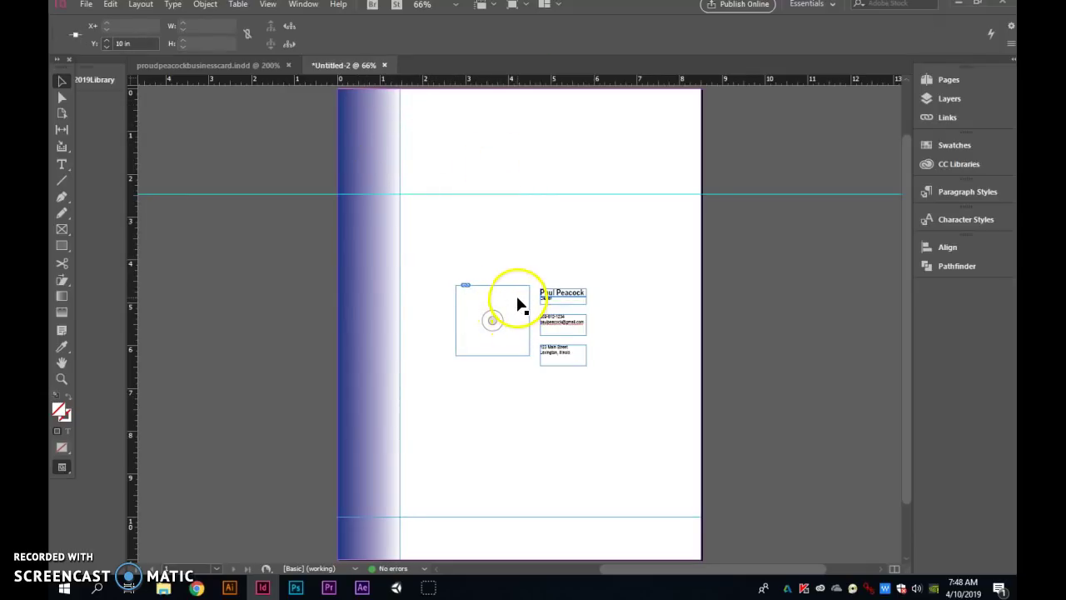
pyautogui.hotkey('ctrl', 'z')
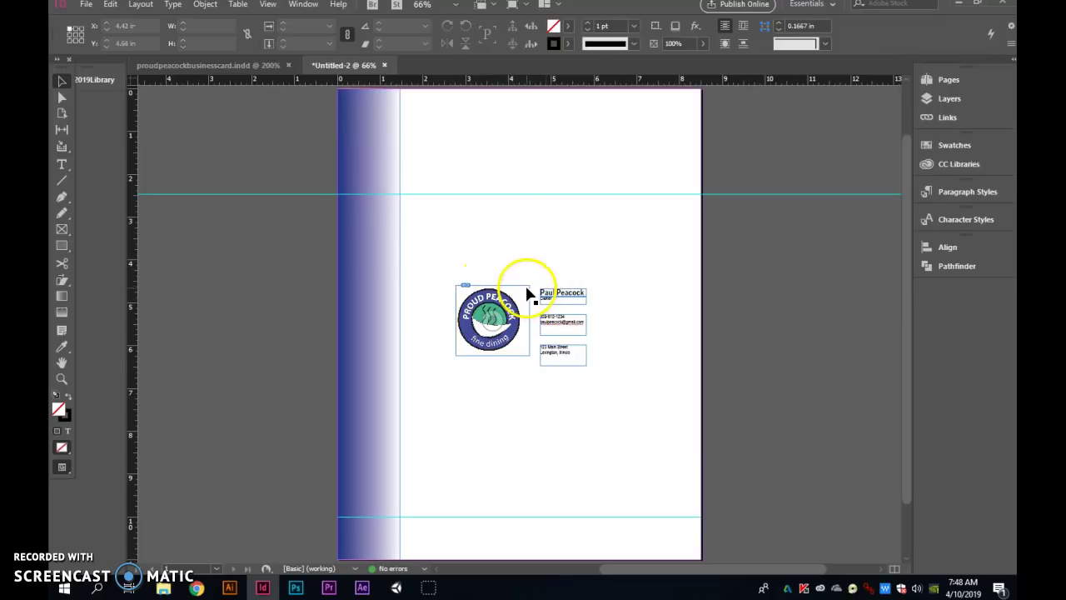
pyautogui.moveTo(525, 289)
pyautogui.mouseDown()
pyautogui.moveTo(454, 110)
pyautogui.moveTo(440, 105)
pyautogui.mouseUp()
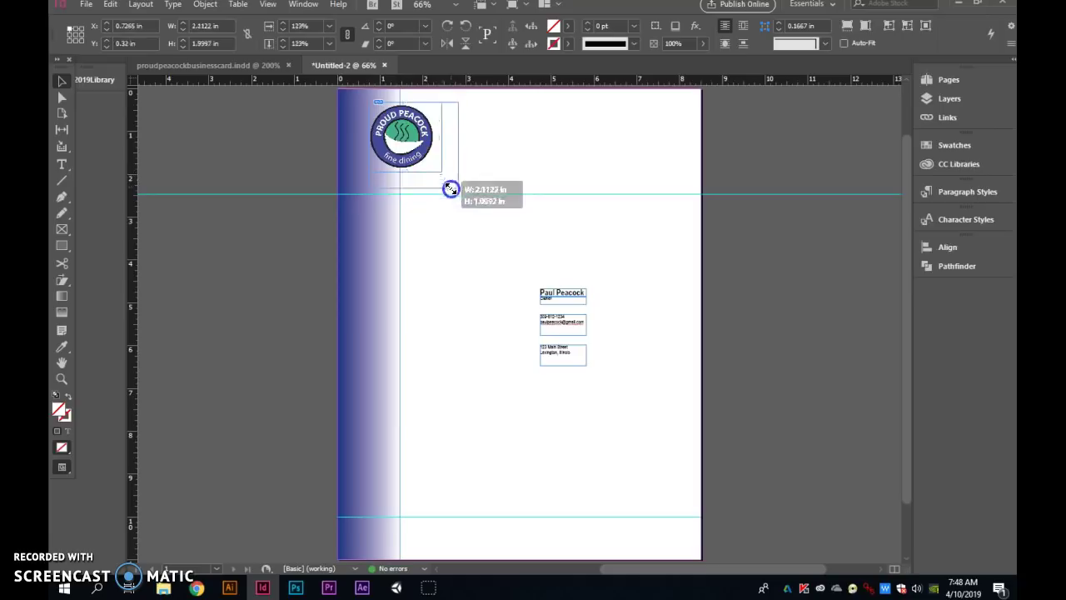
pyautogui.moveTo(441, 170); pyautogui.dragTo(457, 188)
pyautogui.click(516, 281)
pyautogui.moveTo(555, 296)
pyautogui.mouseDown()
pyautogui.moveTo(549, 255)
pyautogui.moveTo(476, 110)
pyautogui.moveTo(626, 150)
pyautogui.mouseUp()
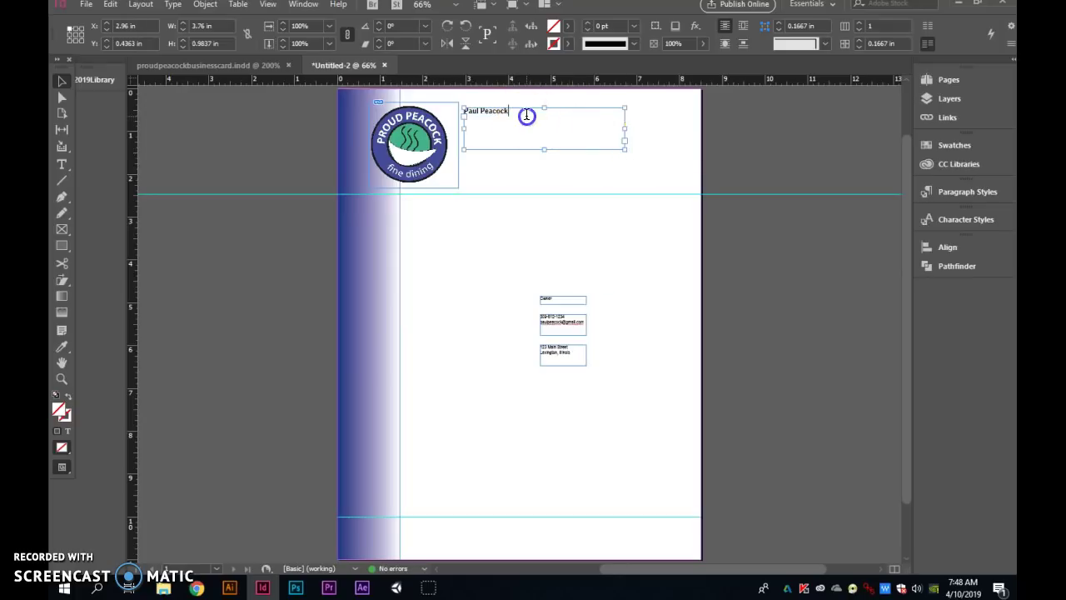
# Step: Edit the name beside the logo to read 'Proud Peacock' and set it to 24 pt
pyautogui.doubleClick(526, 116)
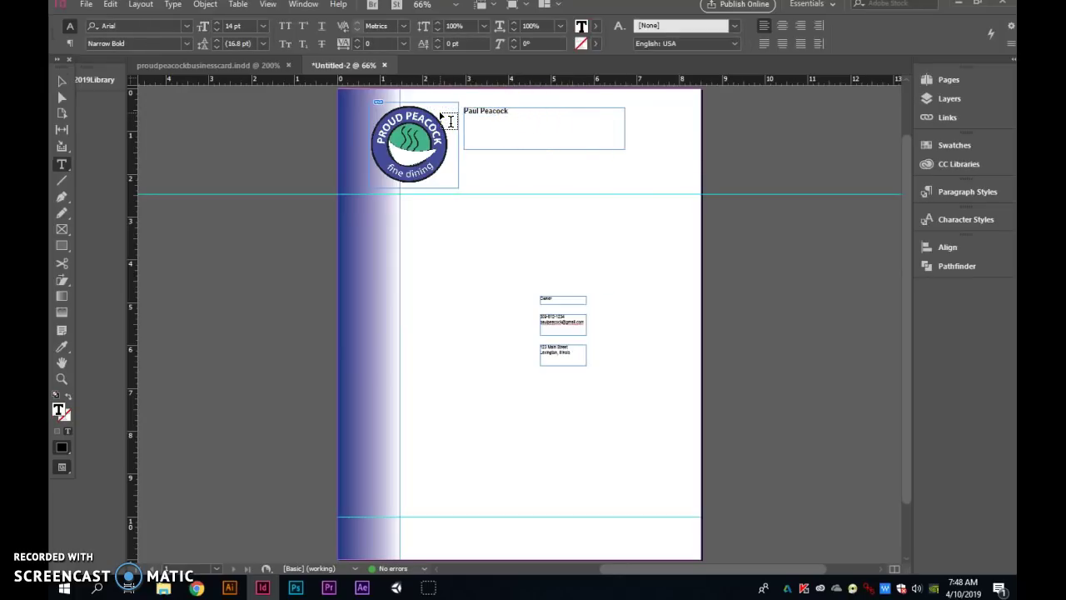
pyautogui.hotkey('ctrl', '=')
pyautogui.hotkey('ctrl', '=')
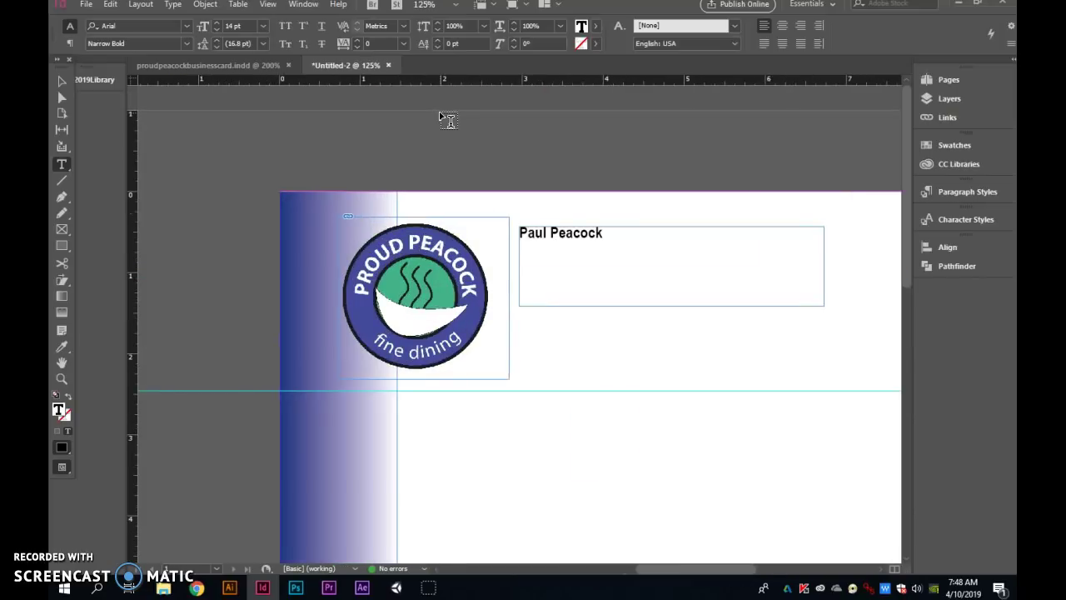
pyautogui.write('roud')
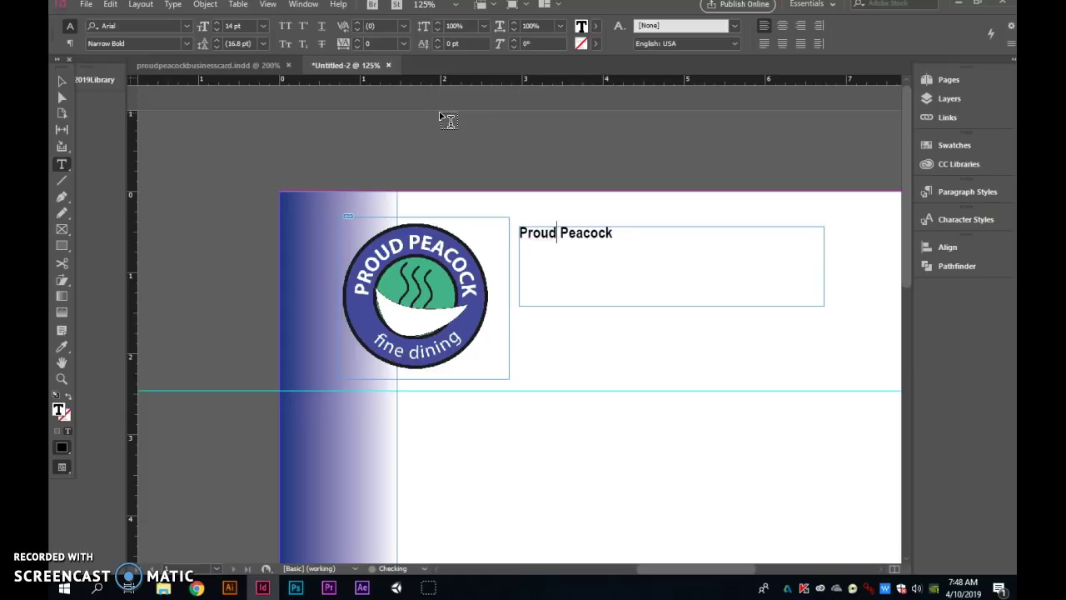
pyautogui.moveTo(614, 235); pyautogui.dragTo(492, 235)
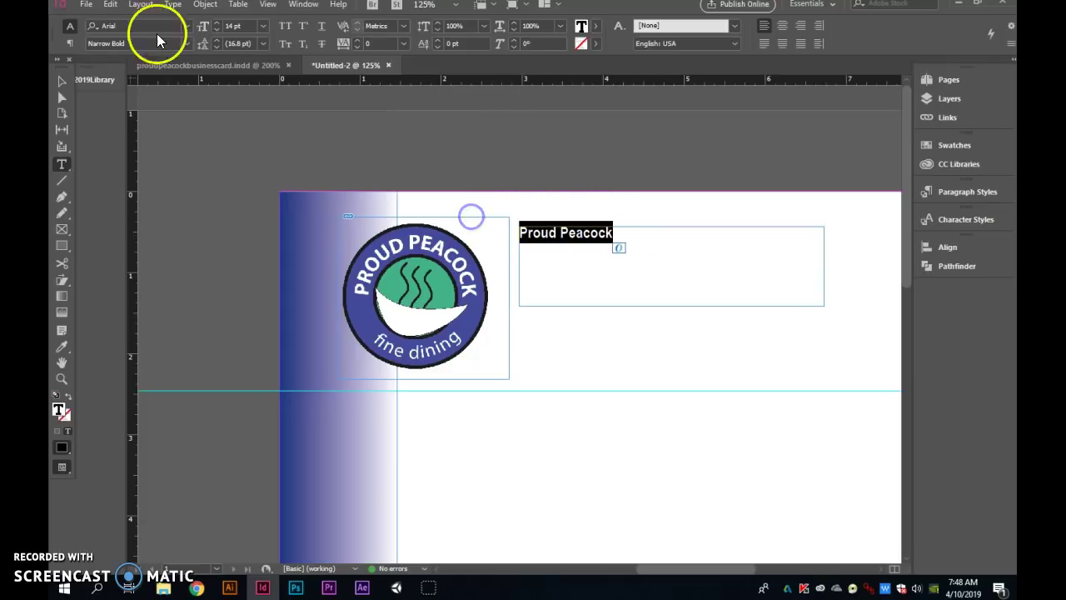
pyautogui.click(263, 26)
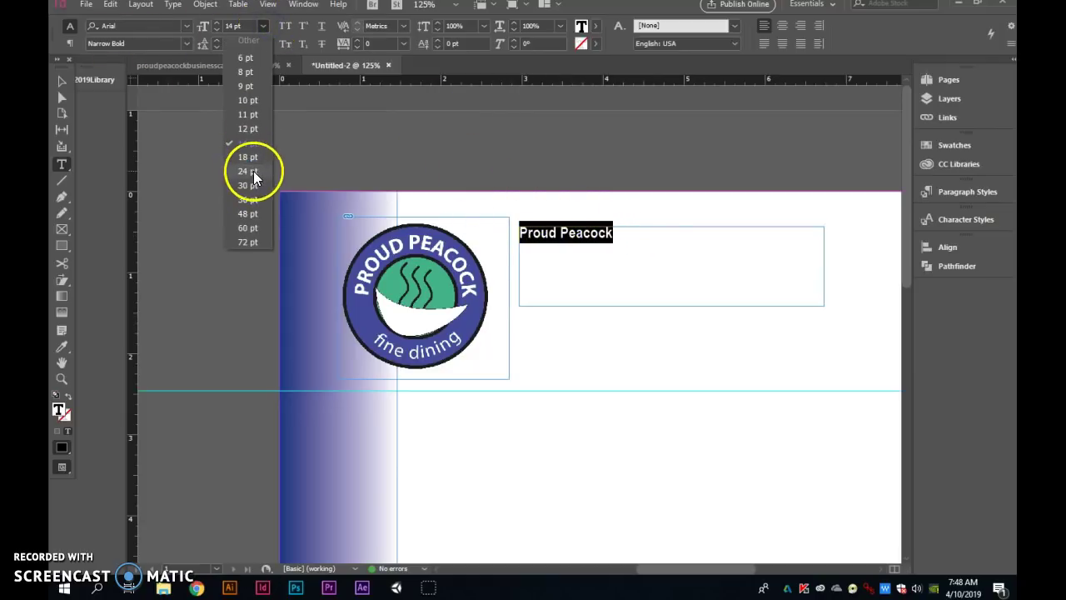
pyautogui.click(253, 171)
# Step: Delete the Owner text frame from the letterhead
pyautogui.click(62, 81)
pyautogui.click(492, 490)
pyautogui.scroll(-3, 524, 425)
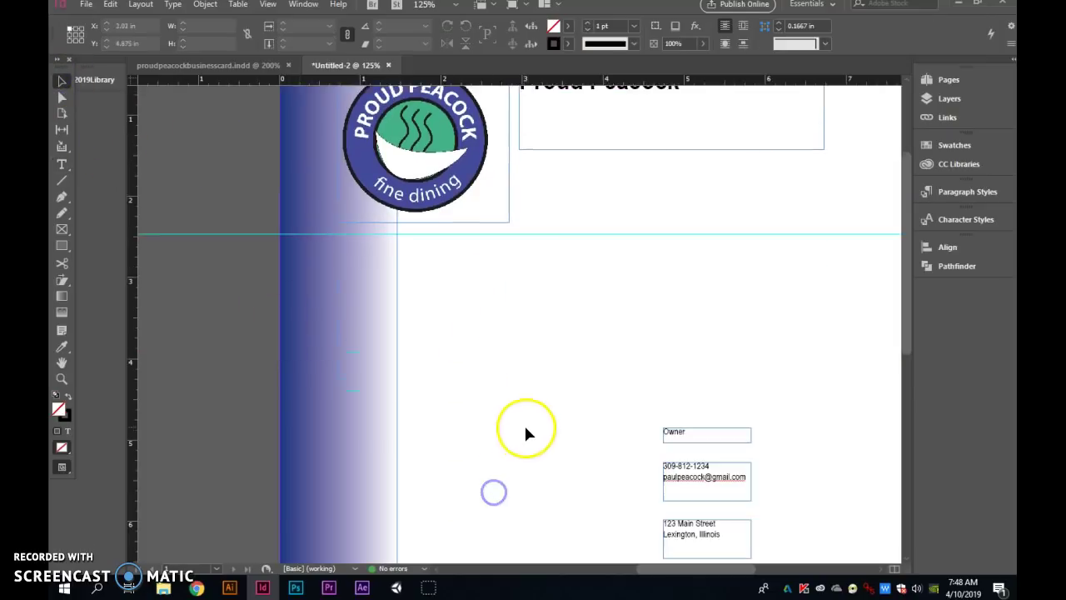
pyautogui.scroll(-2, 526, 429)
pyautogui.click(738, 356)
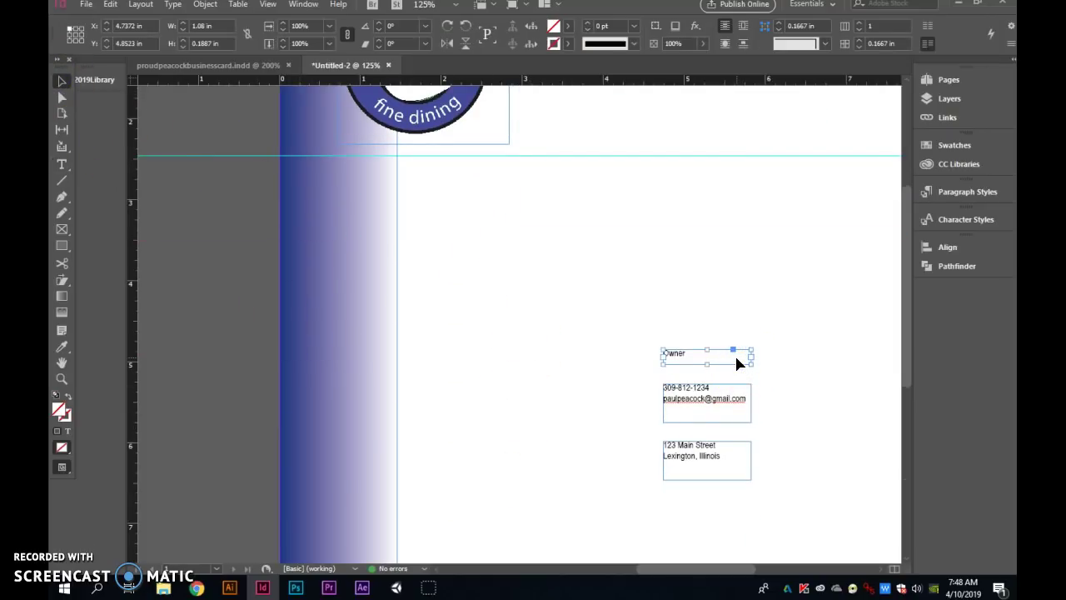
pyautogui.press('Delete')
# Step: Move the address frame up beneath the Proud Peacock business name
pyautogui.moveTo(686, 461); pyautogui.dragTo(579, 113)
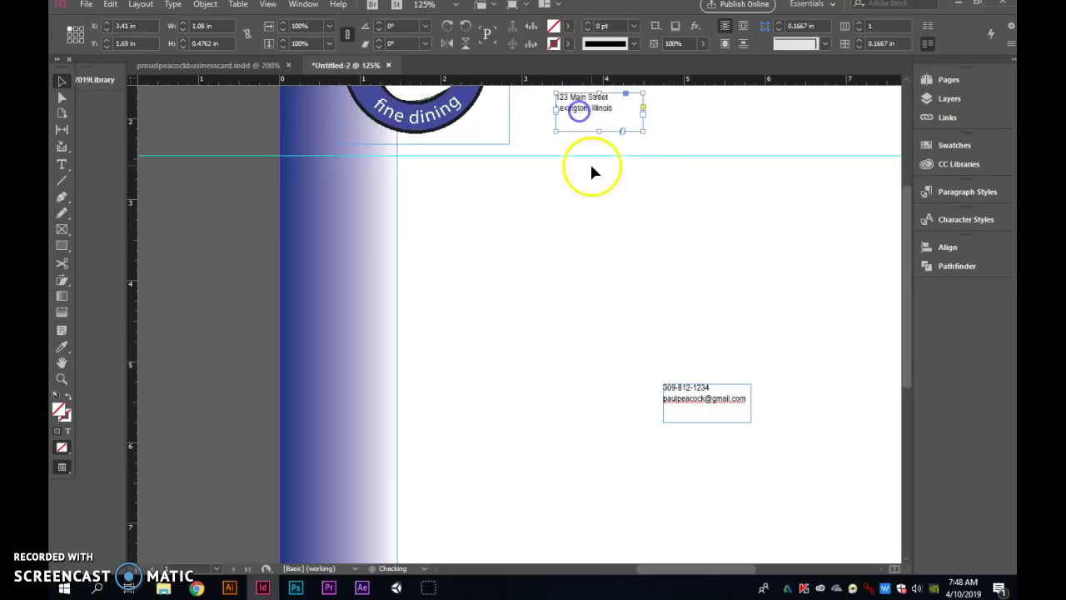
pyautogui.scroll(3, 591, 171)
pyautogui.moveTo(600, 226); pyautogui.dragTo(562, 157)
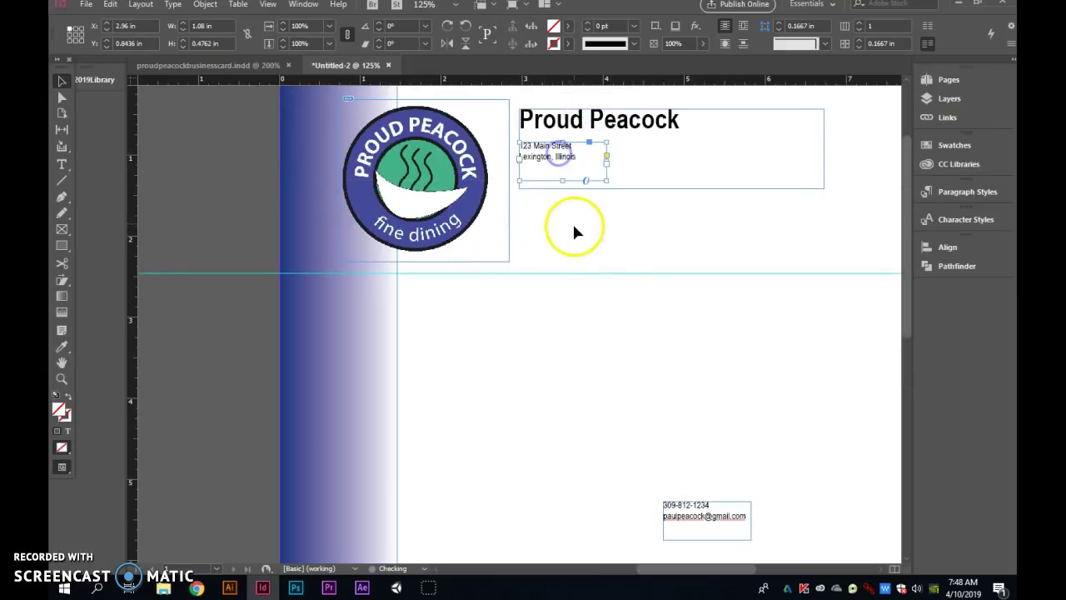
pyautogui.click(603, 277)
pyautogui.scroll(-3, 659, 430)
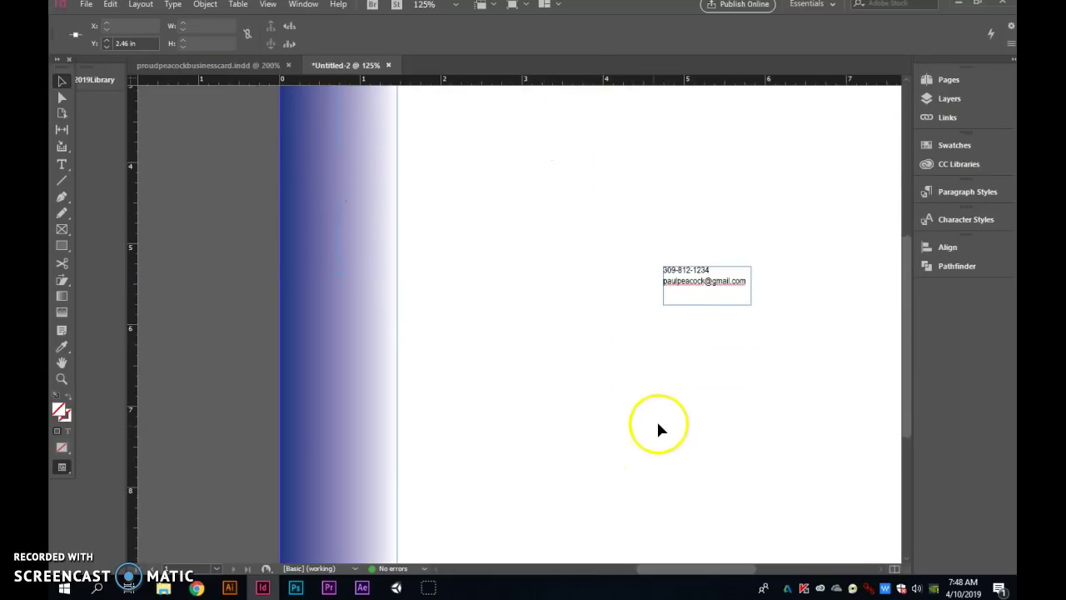
pyautogui.scroll(3, 674, 302)
pyautogui.scroll(-6, 668, 300)
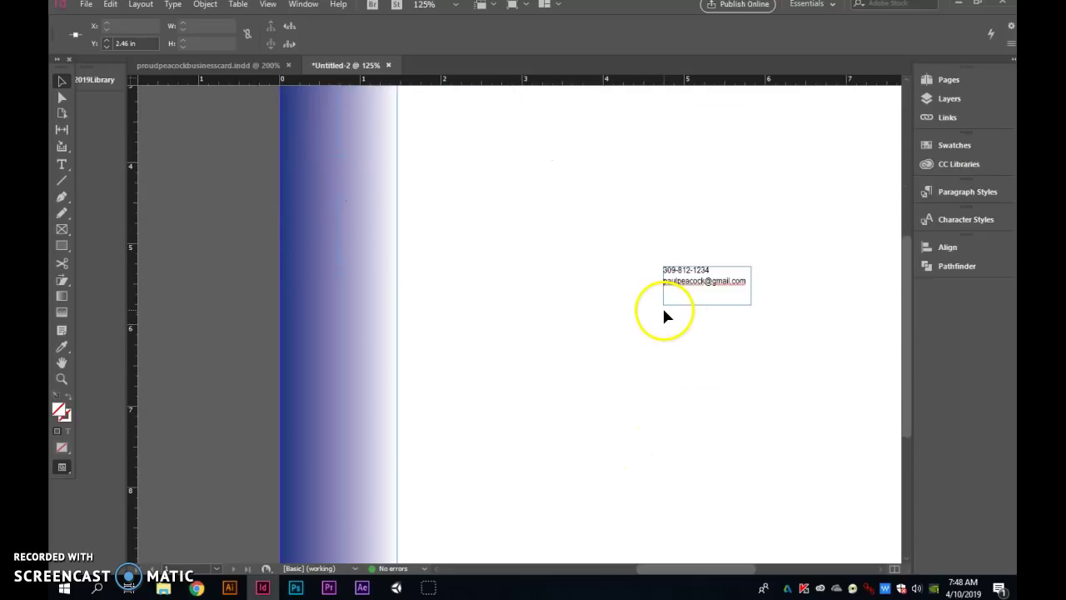
pyautogui.moveTo(678, 302); pyautogui.dragTo(461, 516)
pyautogui.scroll(-4, 500, 467)
pyautogui.scroll(-3, 512, 433)
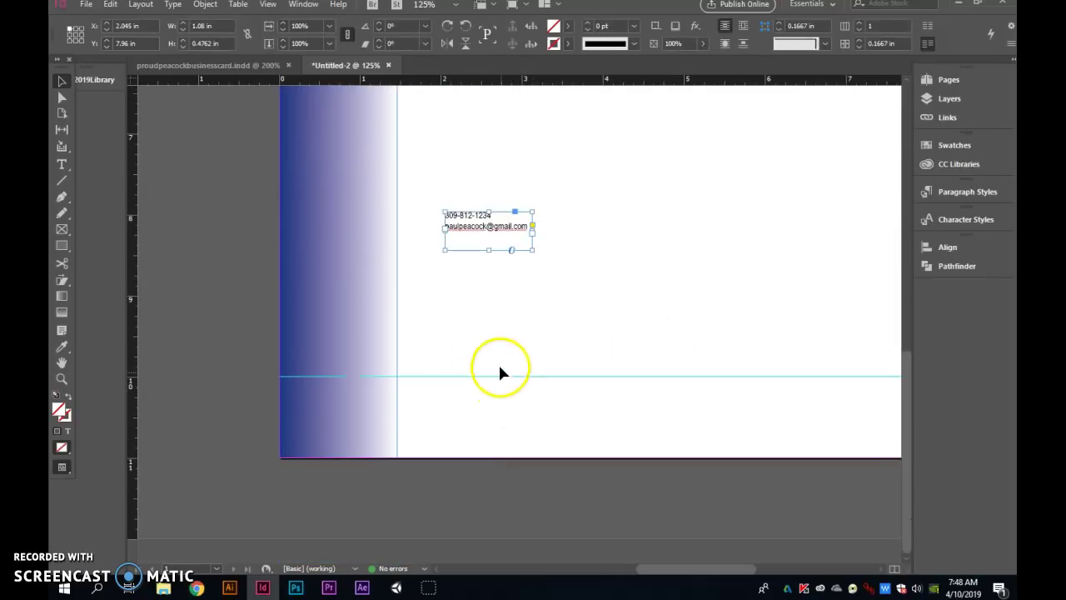
# Step: Move the phone/email frame to the page bottom, widen it, and set its text to 36 pt Narrow Bold Italic
pyautogui.moveTo(473, 229); pyautogui.dragTo(381, 412)
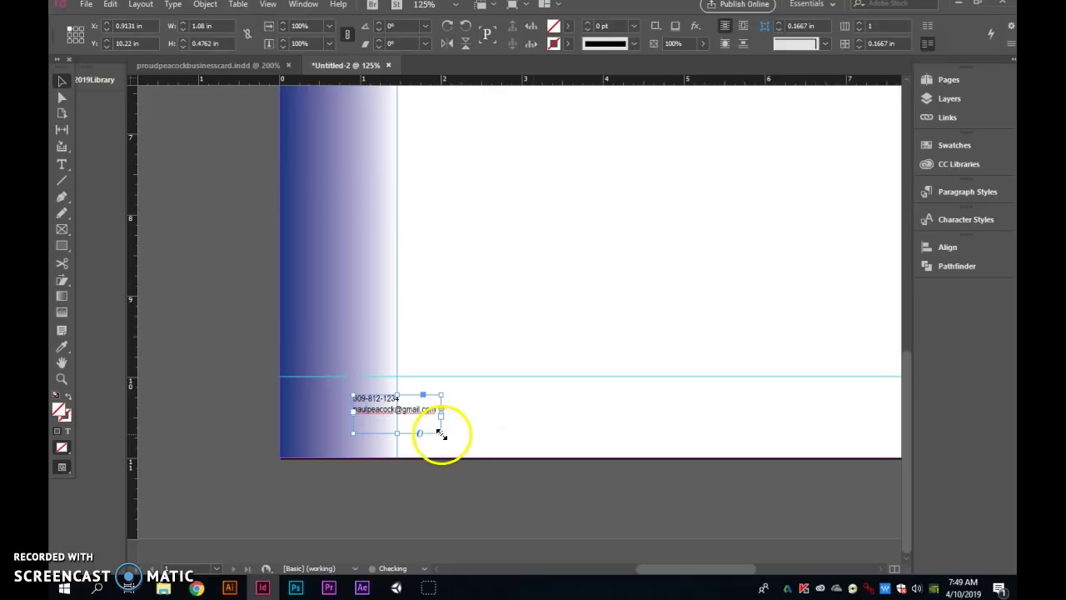
pyautogui.moveTo(440, 432)
pyautogui.mouseDown()
pyautogui.moveTo(671, 457)
pyautogui.moveTo(866, 428)
pyautogui.mouseUp()
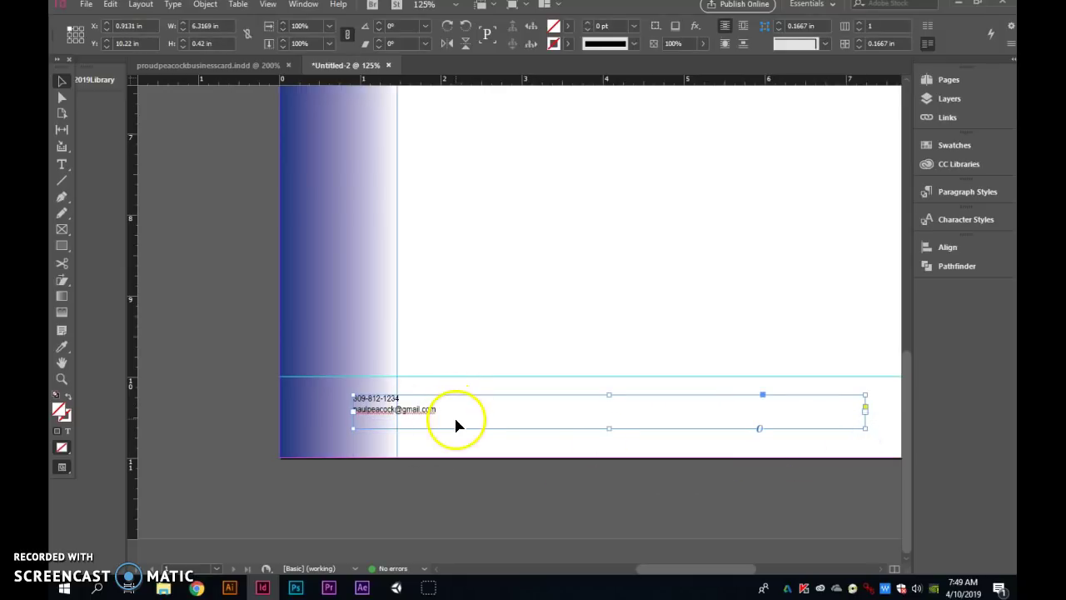
pyautogui.doubleClick(456, 416)
pyautogui.moveTo(455, 416); pyautogui.dragTo(293, 375)
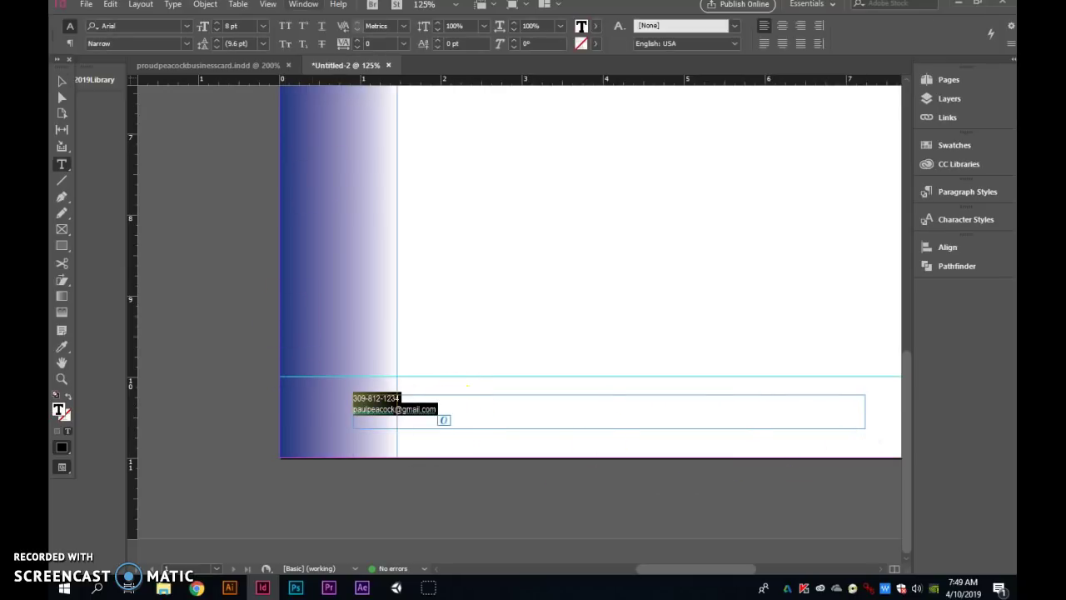
pyautogui.click(261, 28)
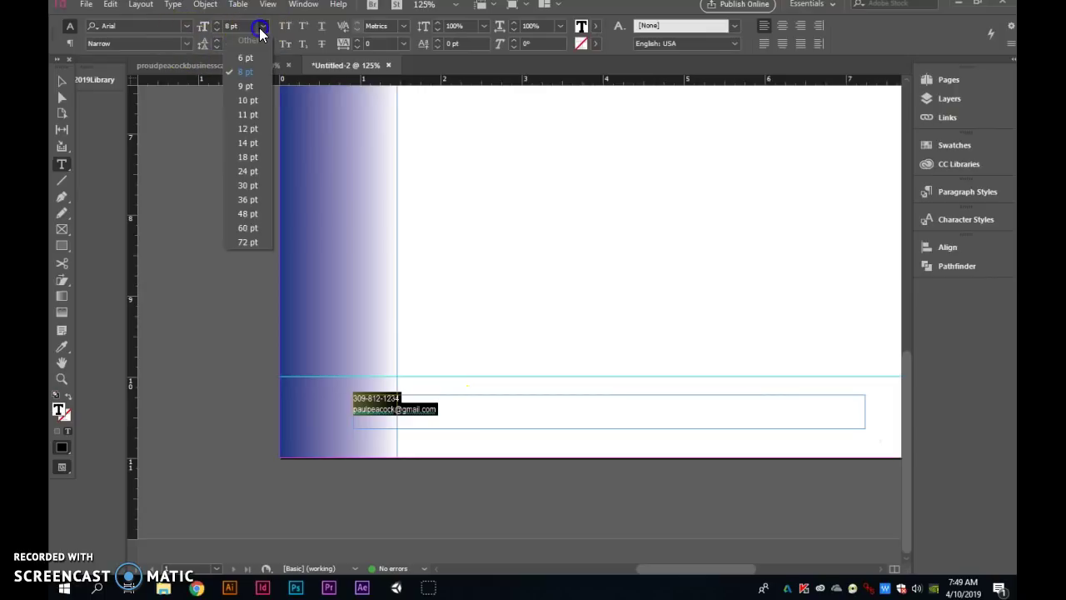
pyautogui.click(248, 201)
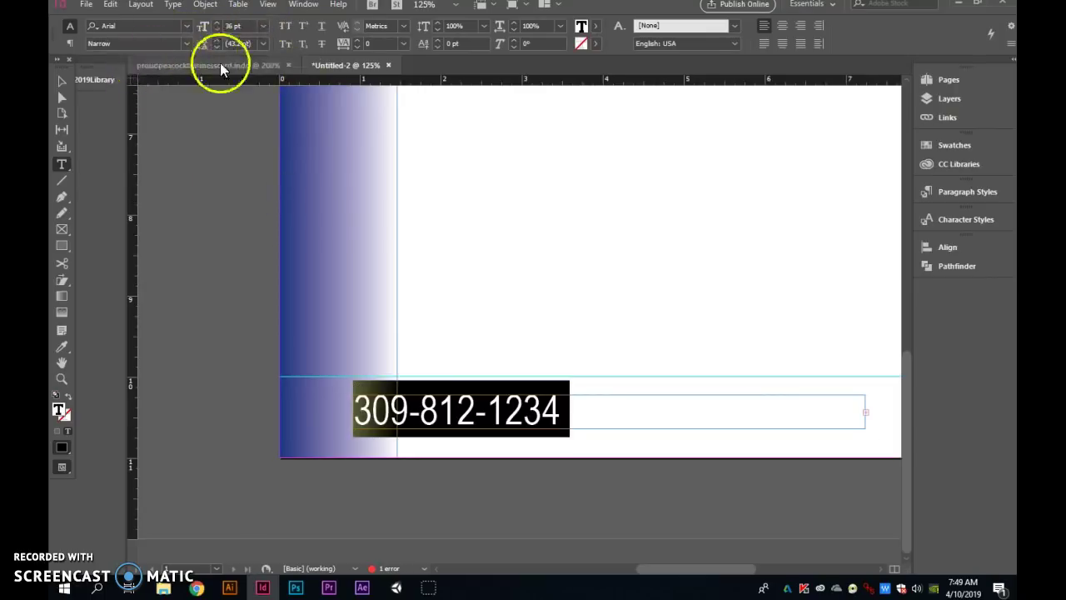
pyautogui.click(187, 45)
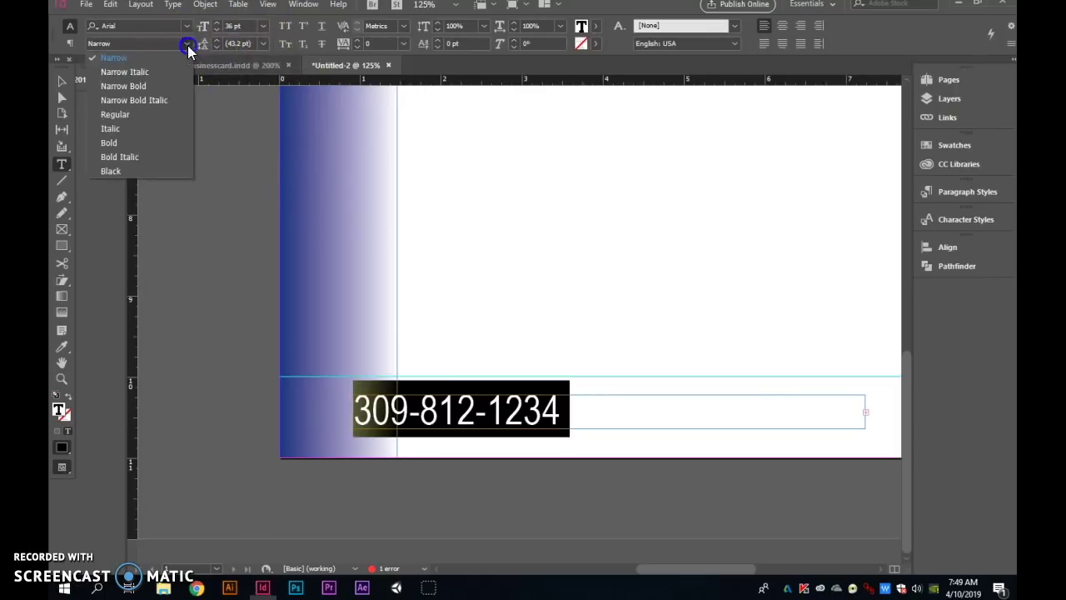
pyautogui.click(155, 101)
# Step: Replace the phone text with the slogan 'Proud to Serve you the Best!' and align it to the margin guide
pyautogui.click(540, 493)
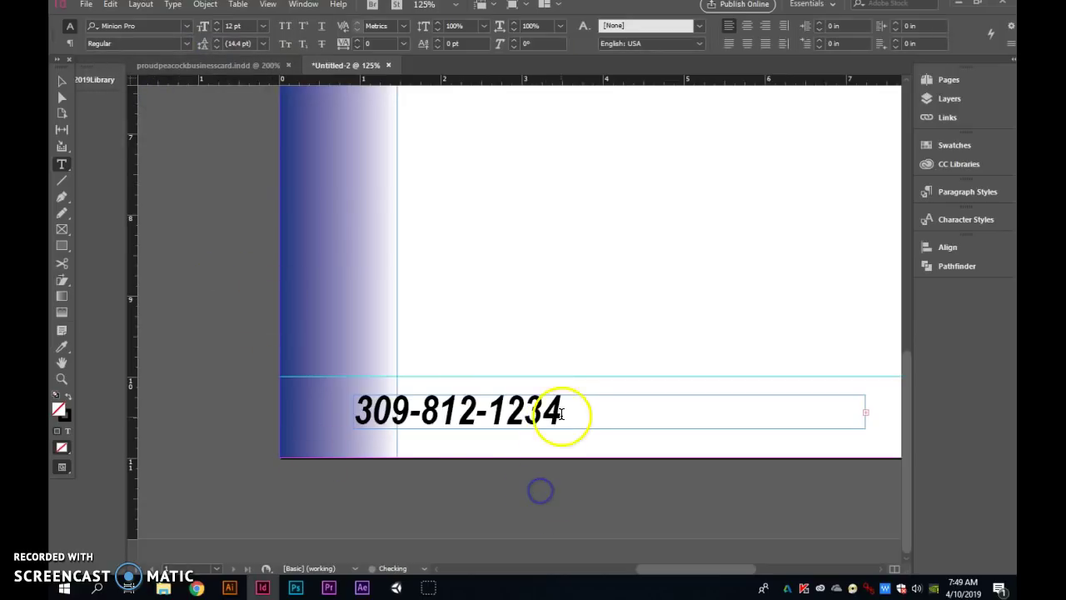
pyautogui.click(567, 408)
pyautogui.moveTo(571, 408); pyautogui.dragTo(327, 392)
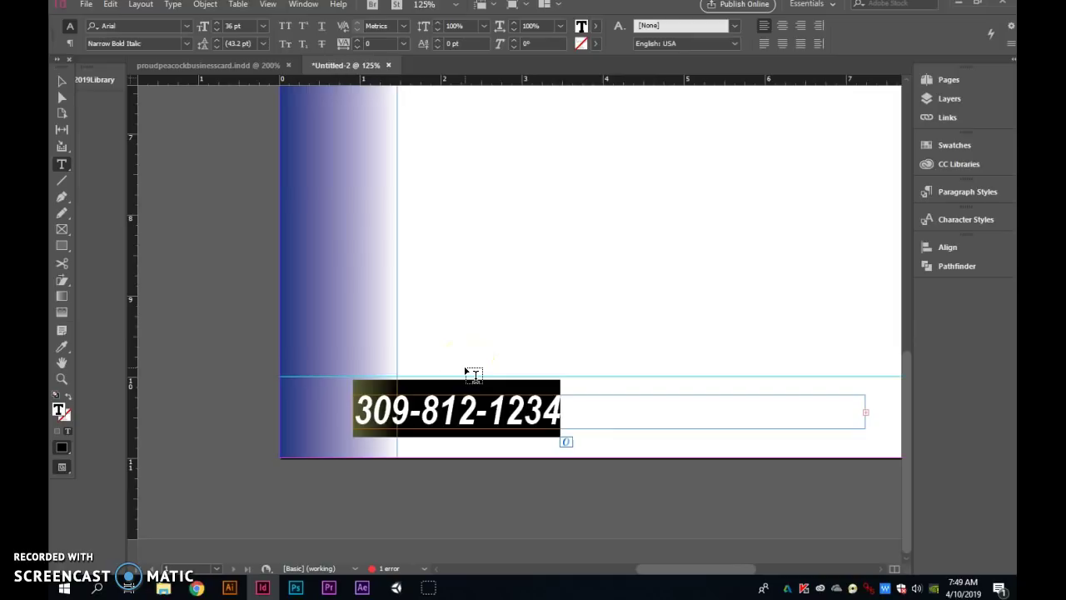
pyautogui.write('Proud to Serve you the Best!')
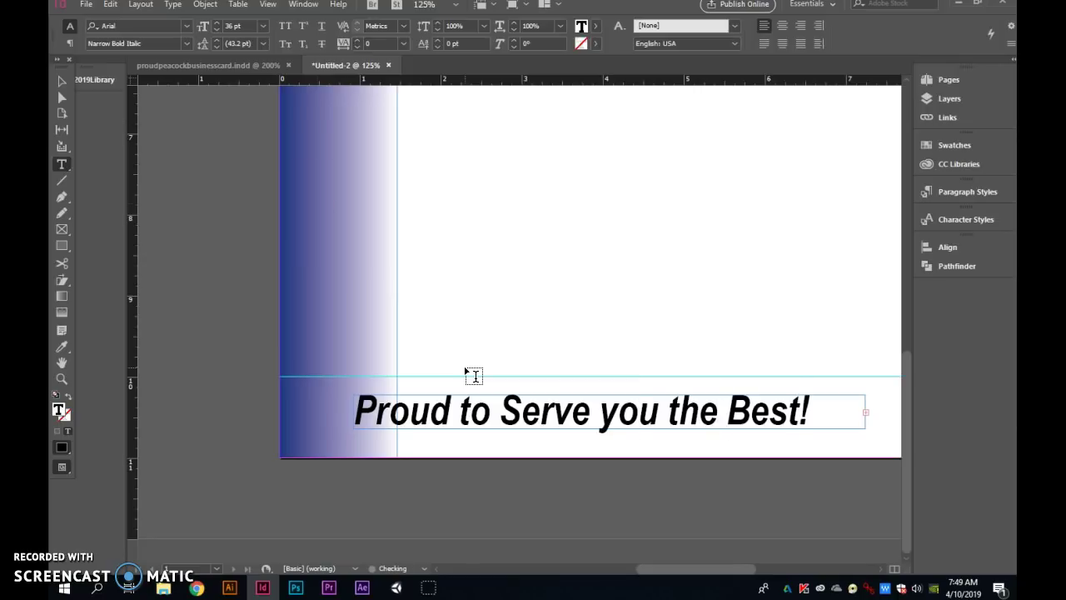
pyautogui.click(62, 81)
pyautogui.click(542, 390)
pyautogui.moveTo(530, 409); pyautogui.dragTo(603, 419)
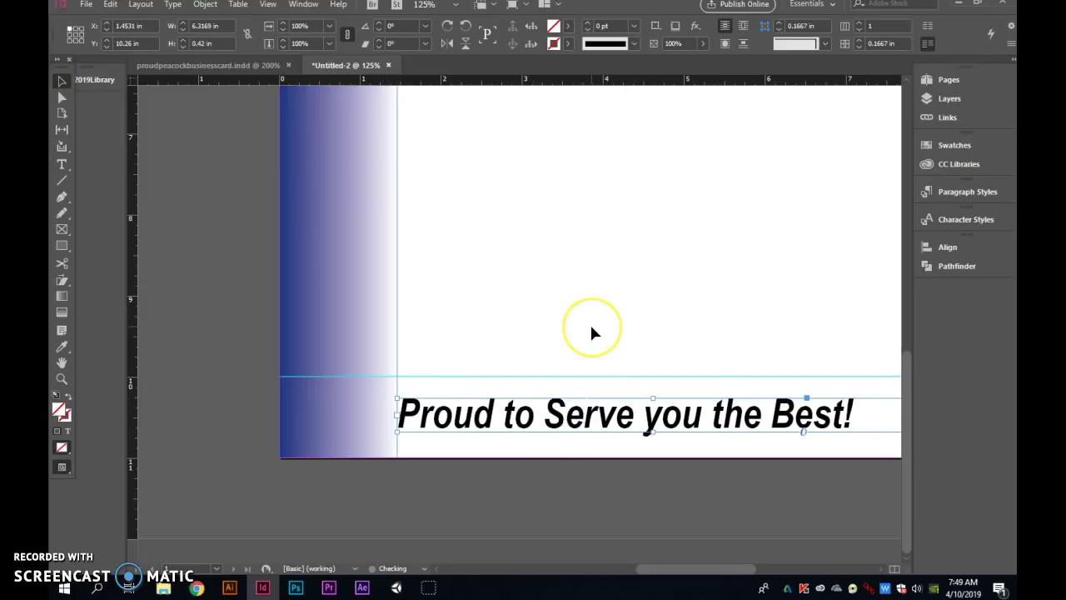
pyautogui.hotkey('ctrl', '-')
pyautogui.hotkey('ctrl', '-')
pyautogui.hotkey('ctrl', '-')
pyautogui.hotkey('ctrl', '-')
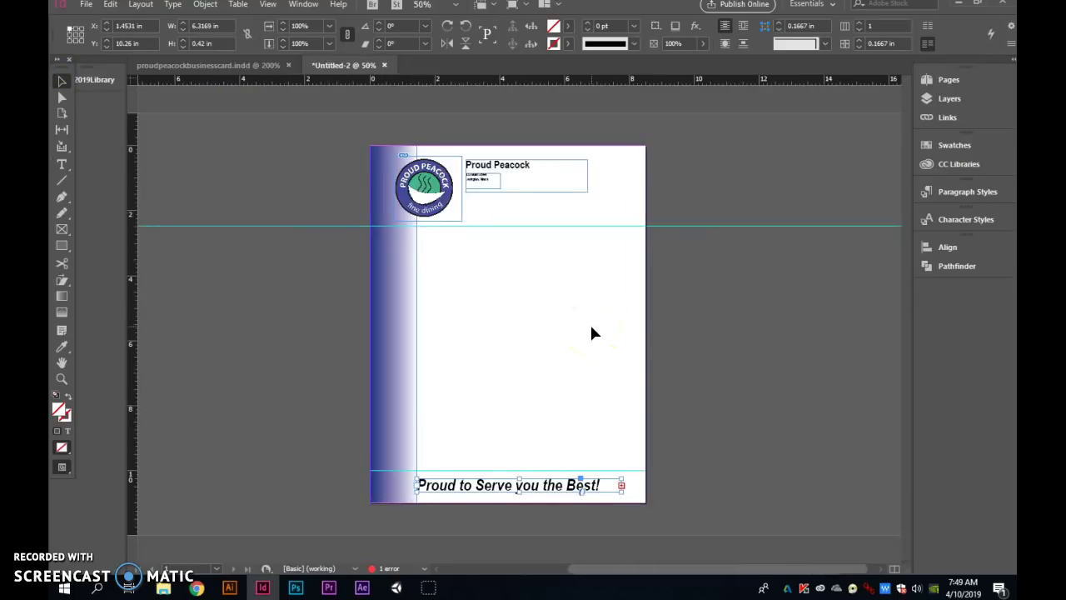
pyautogui.click(688, 362)
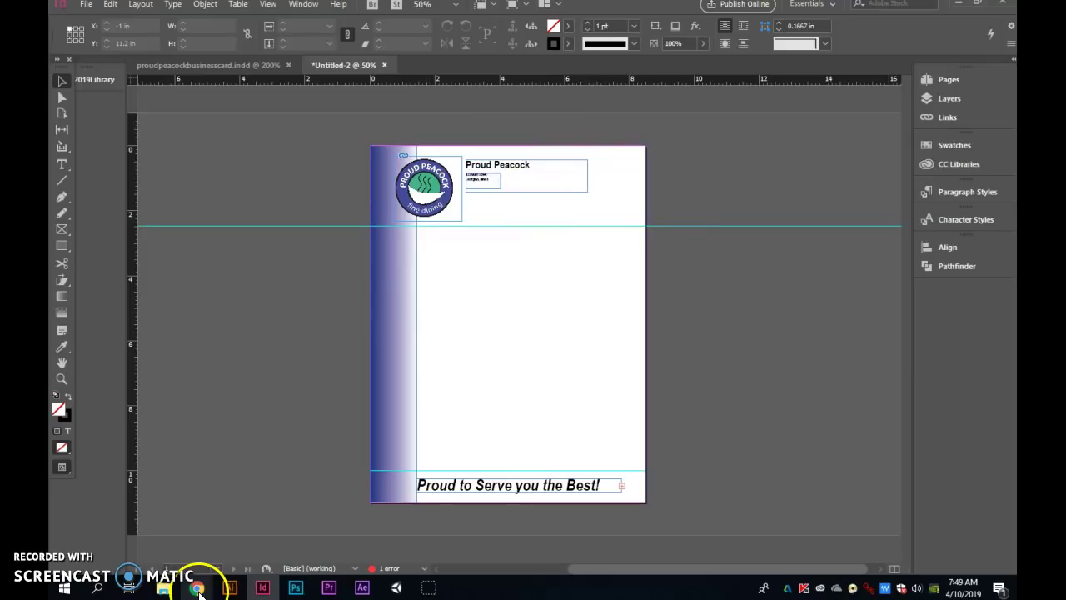
pyautogui.moveTo(197, 588)
pyautogui.click(227, 551)
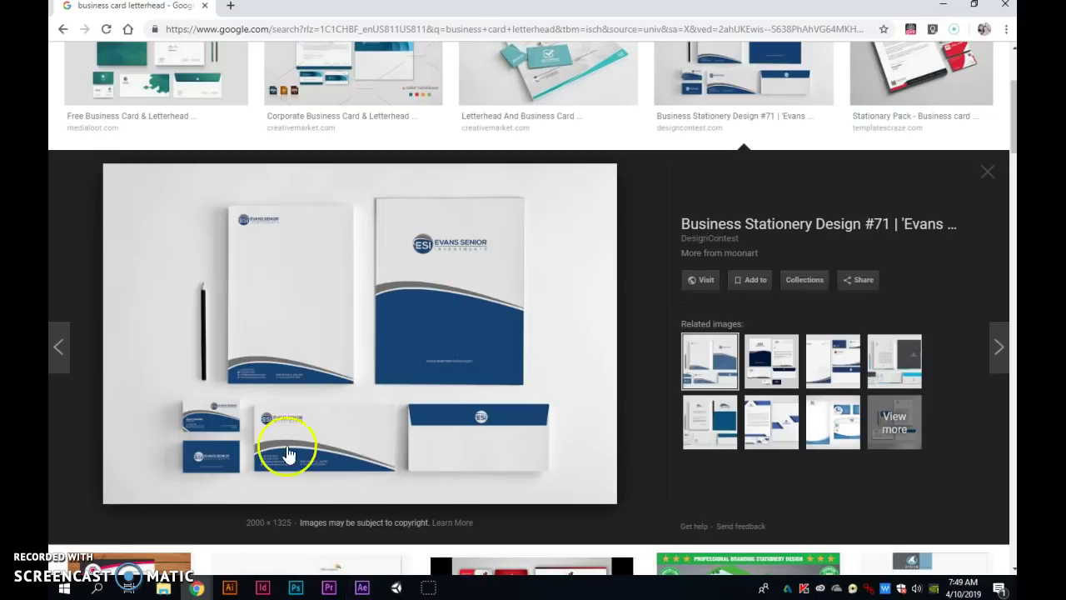
pyautogui.click(267, 589)
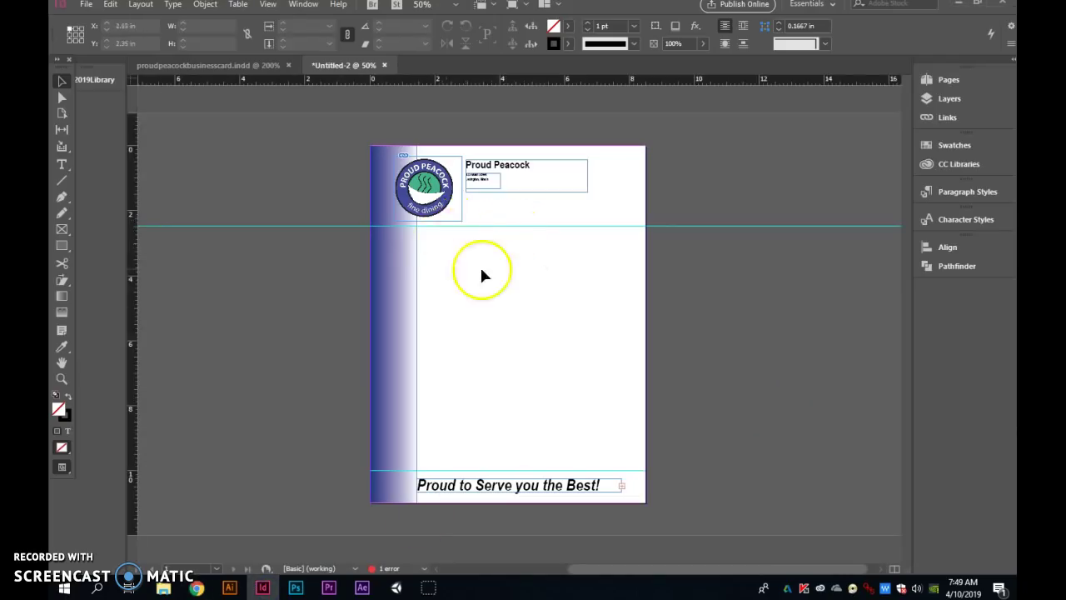
pyautogui.click(200, 66)
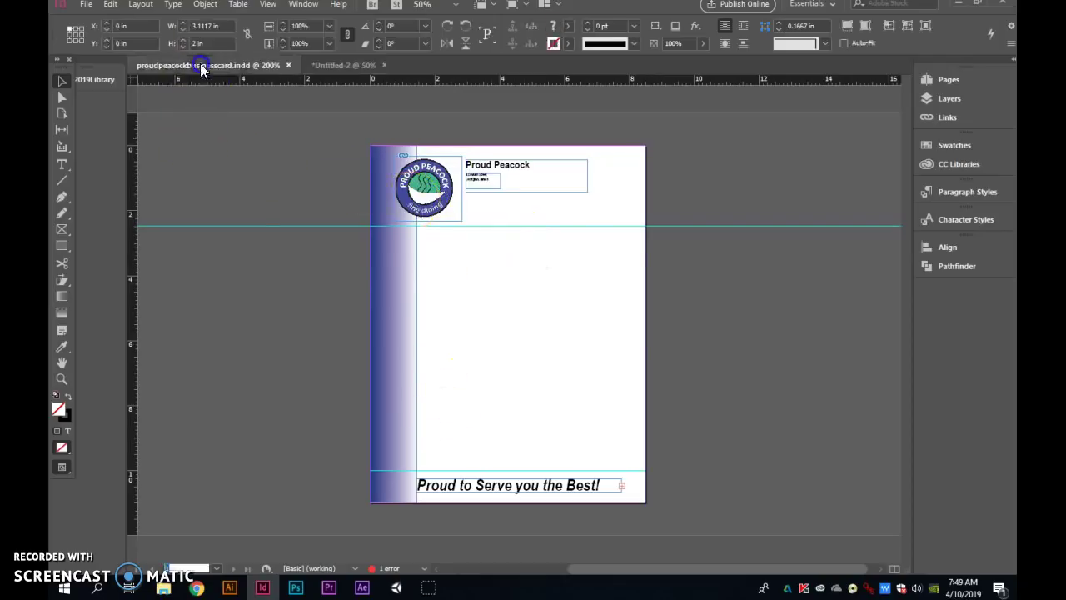
pyautogui.click(346, 67)
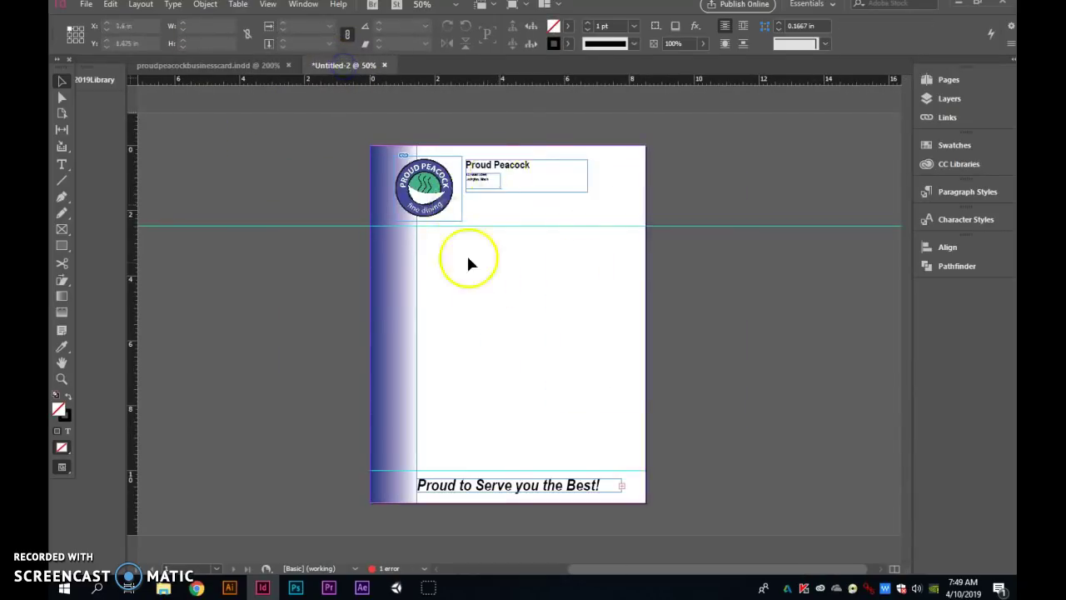